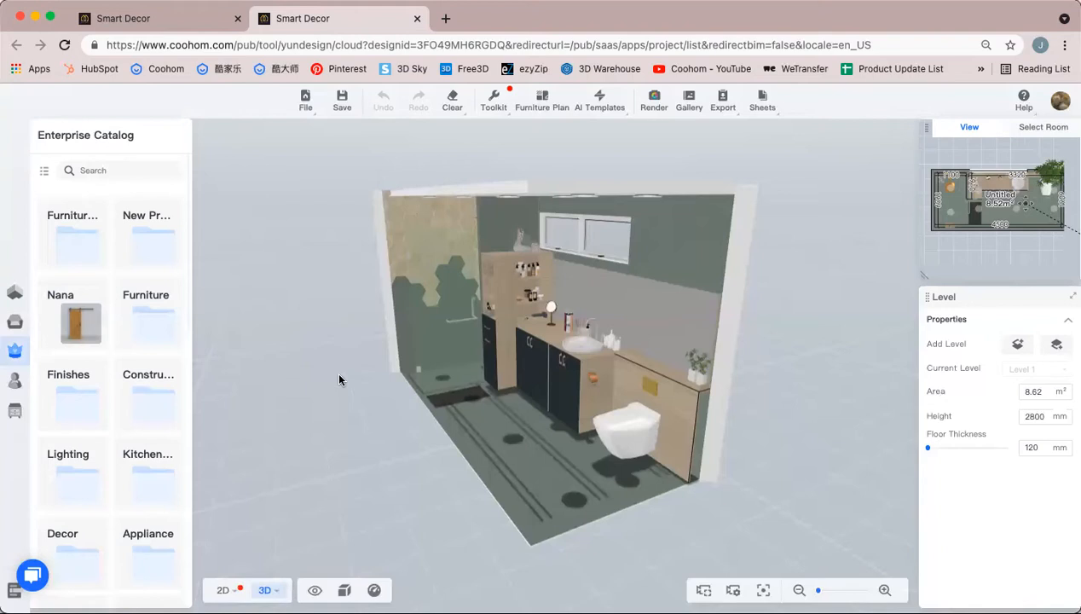
# Examine the two-tone hexagonal tiling on the bathroom's long wall and the shower's end wall from inside the room
pyautogui.moveTo(776, 440); pyautogui.dragTo(726, 341)
pyautogui.moveTo(716, 297); pyautogui.dragTo(683, 374)
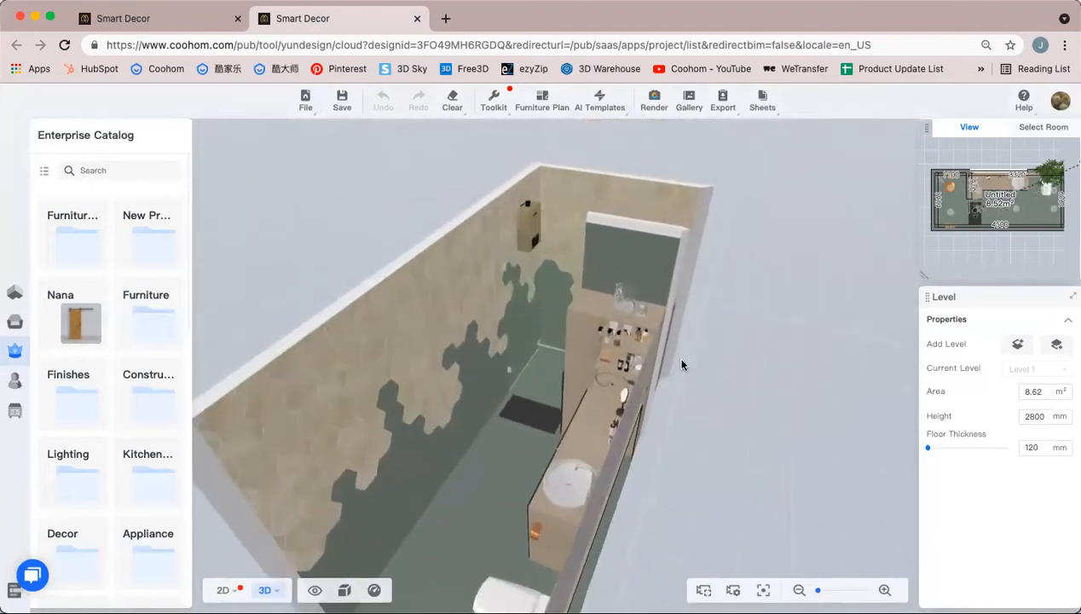
pyautogui.moveTo(724, 297); pyautogui.dragTo(743, 268)
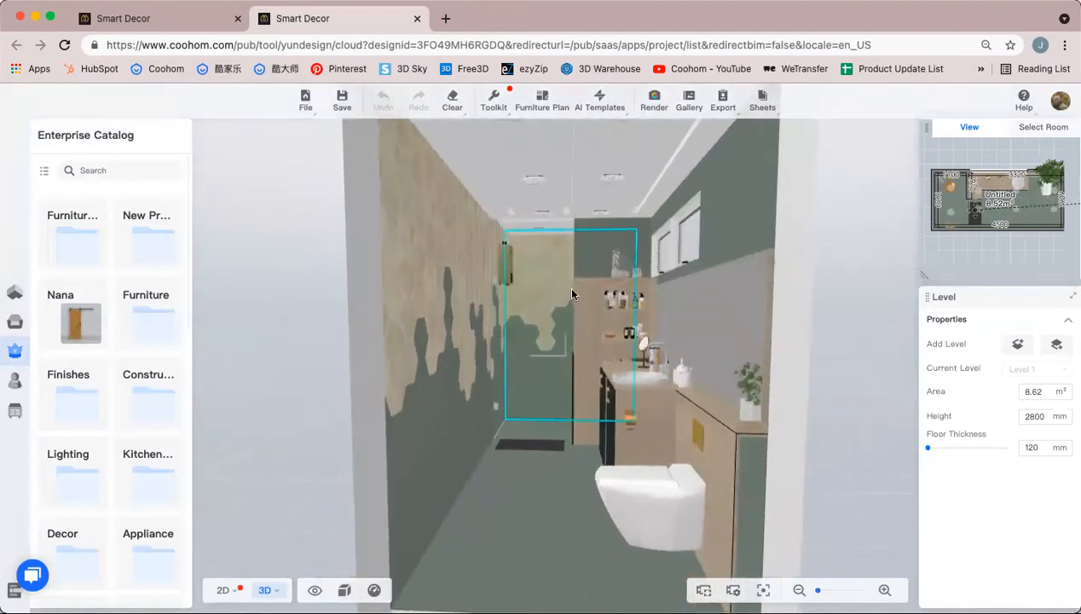
pyautogui.scroll(5, 560, 285)
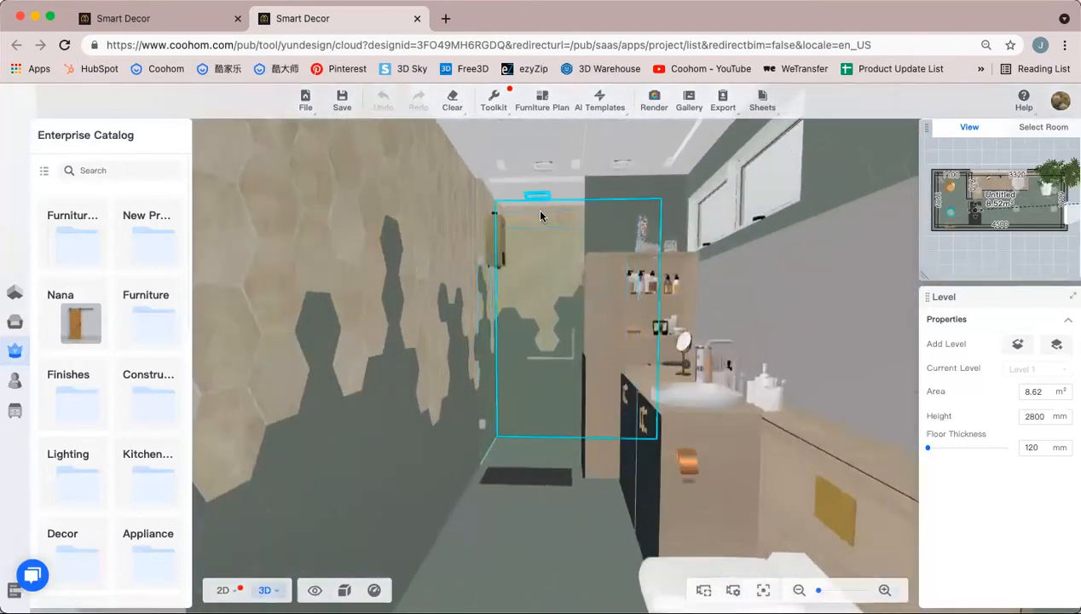
pyautogui.moveTo(541, 215); pyautogui.dragTo(550, 213)
pyautogui.click(505, 267)
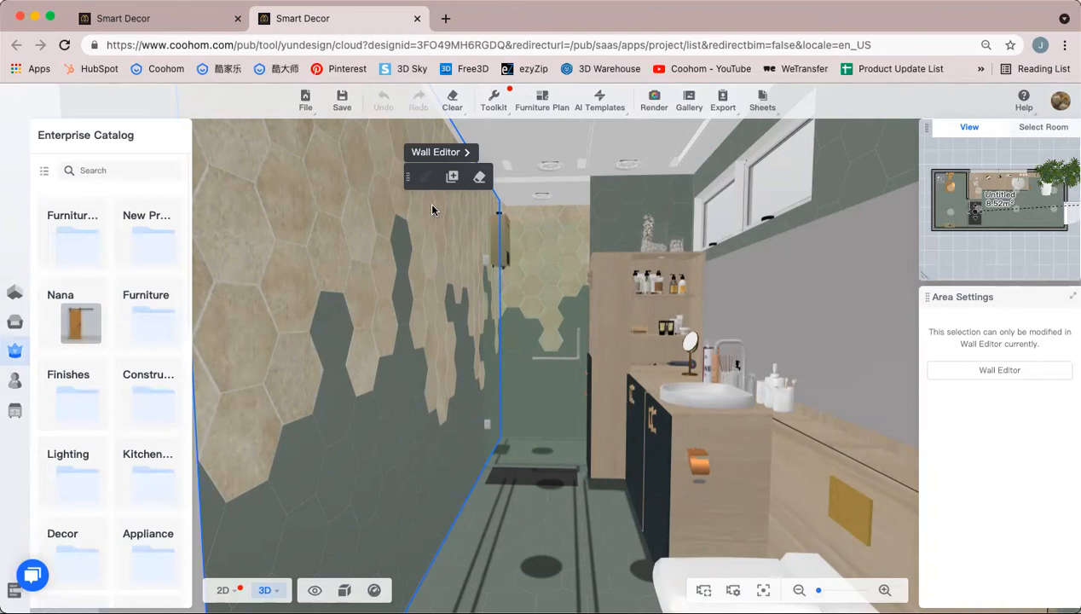
pyautogui.click(536, 218)
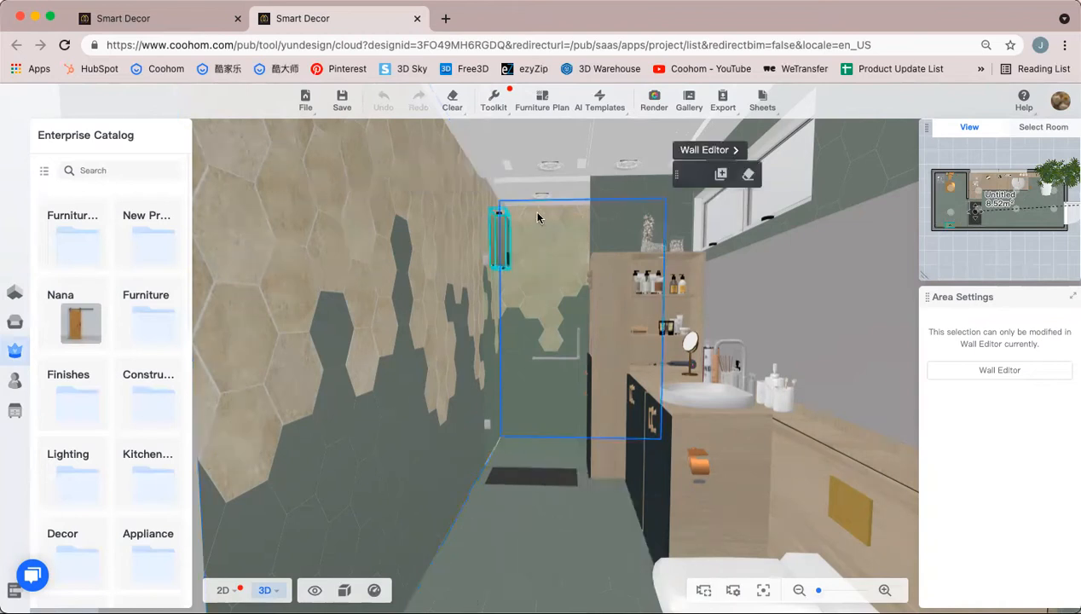
# Inspect the shower end wall's two-tone hexagon tile pattern from outside the room, beside the vanity
pyautogui.moveTo(461, 330); pyautogui.dragTo(452, 352, button='right')
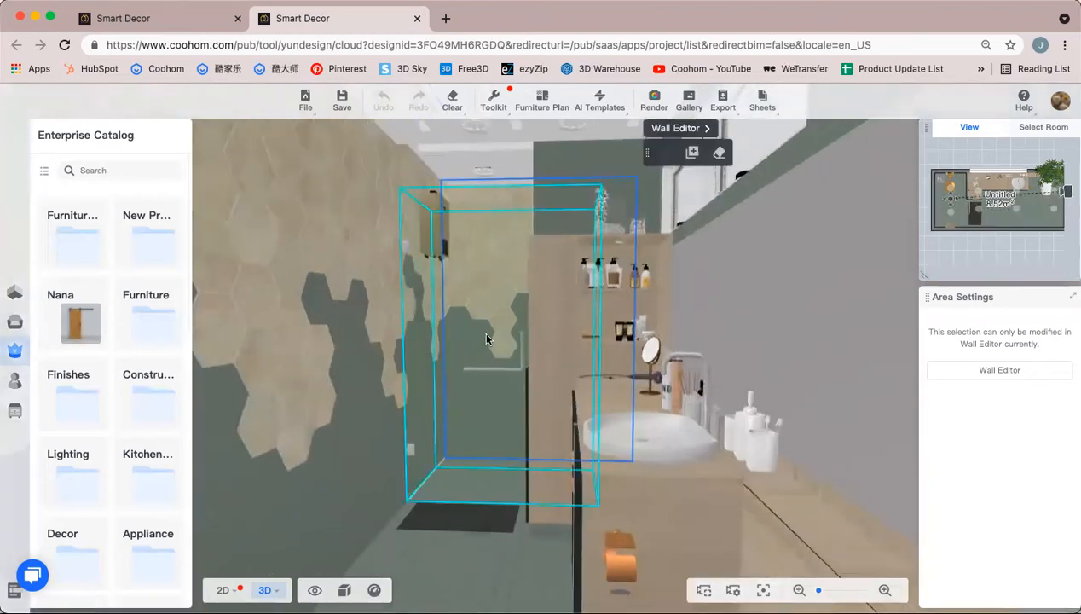
pyautogui.moveTo(337, 290); pyautogui.dragTo(468, 268)
pyautogui.click(340, 231)
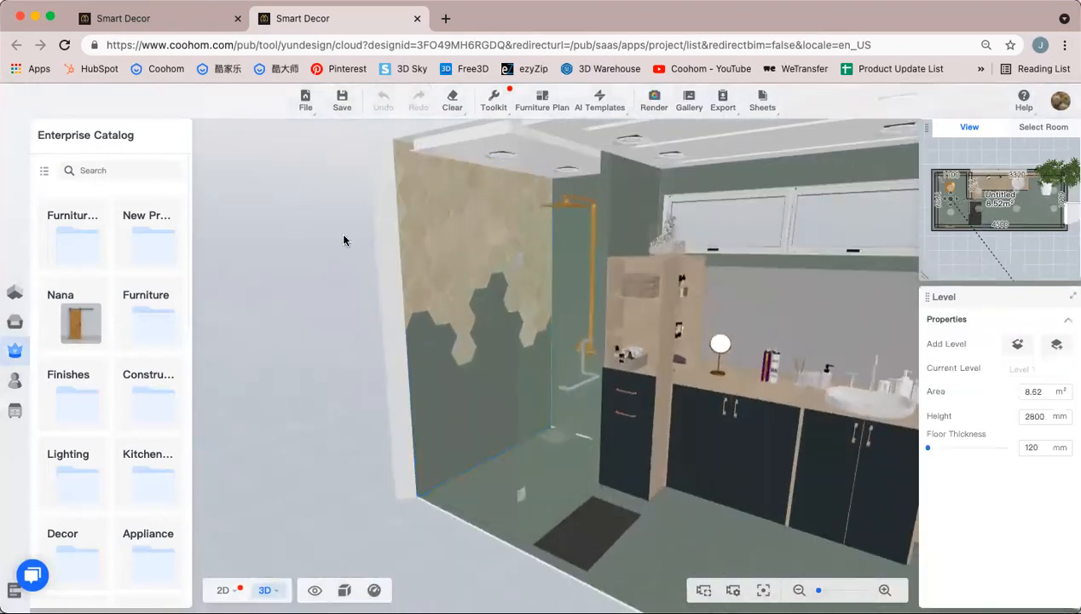
pyautogui.moveTo(339, 231); pyautogui.dragTo(326, 264)
pyautogui.moveTo(329, 183)
pyautogui.mouseDown()
pyautogui.moveTo(340, 210)
pyautogui.moveTo(340, 201)
pyautogui.mouseUp()
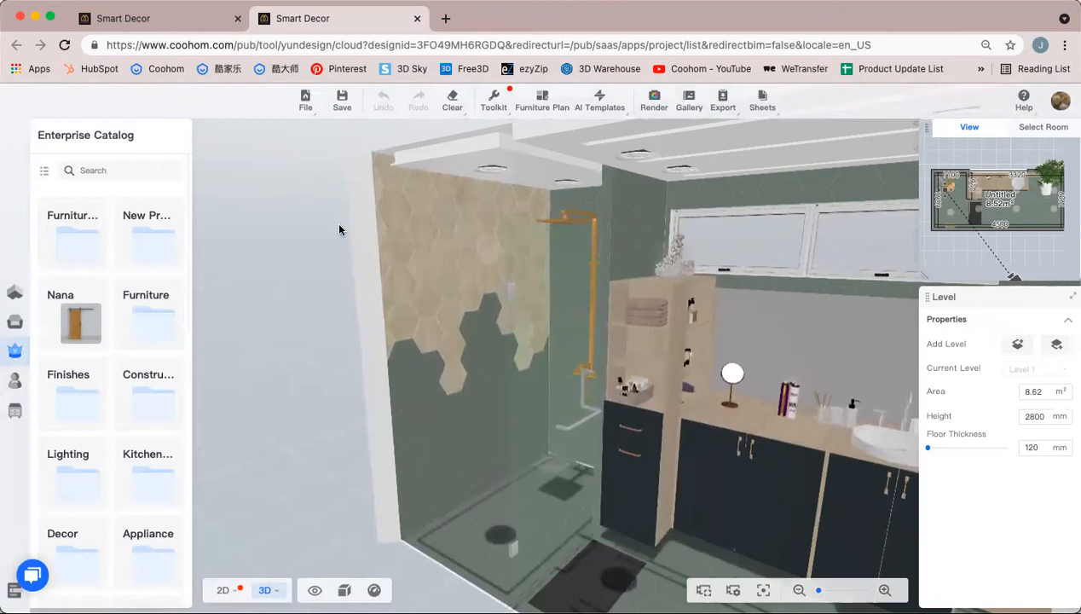
pyautogui.moveTo(338, 232); pyautogui.dragTo(337, 225)
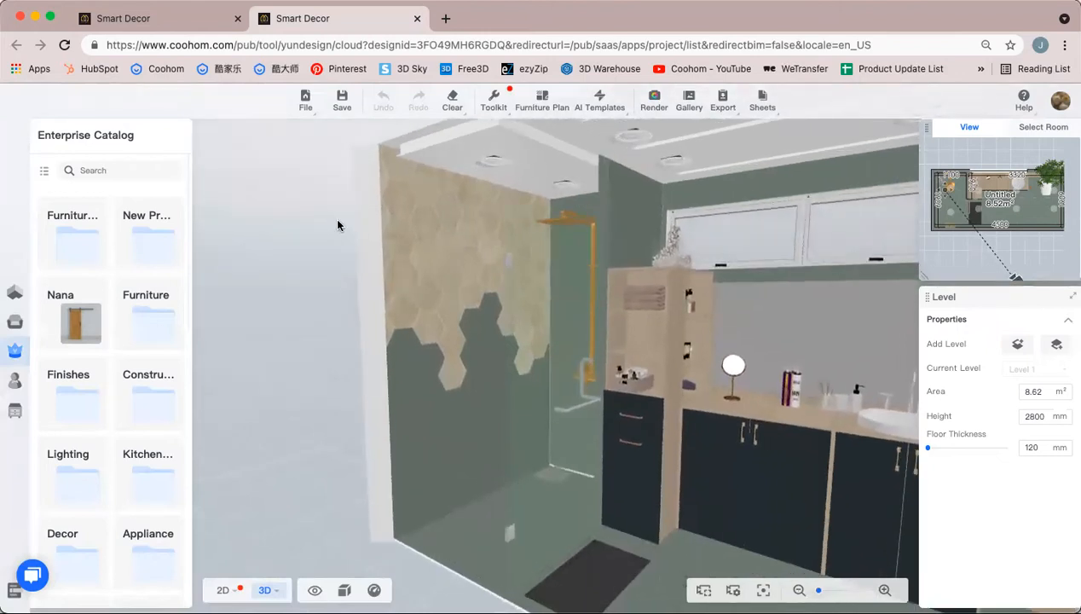
pyautogui.click(451, 263)
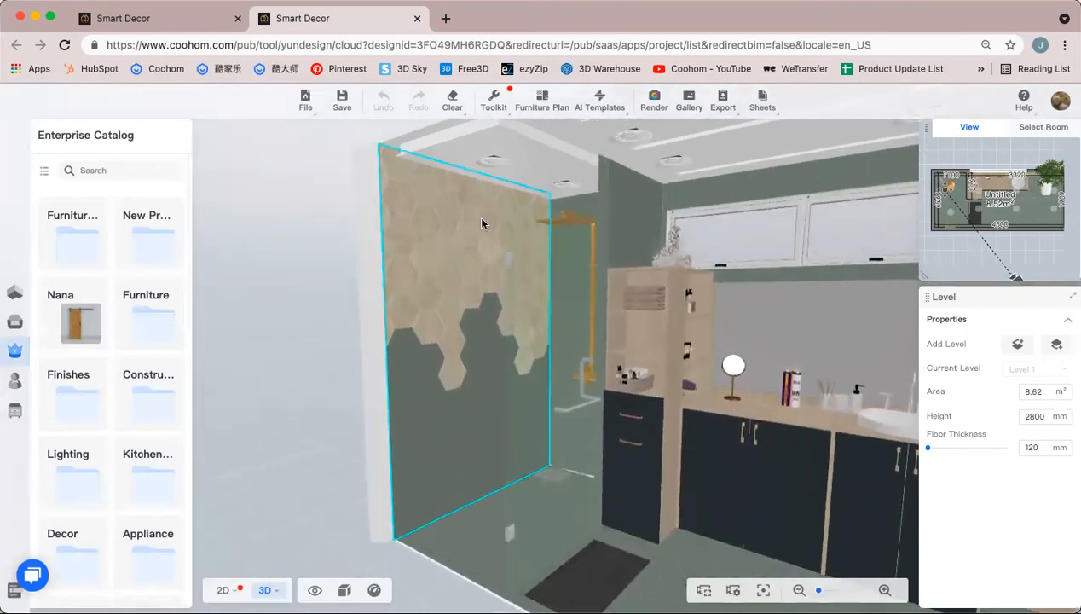
pyautogui.click(329, 224)
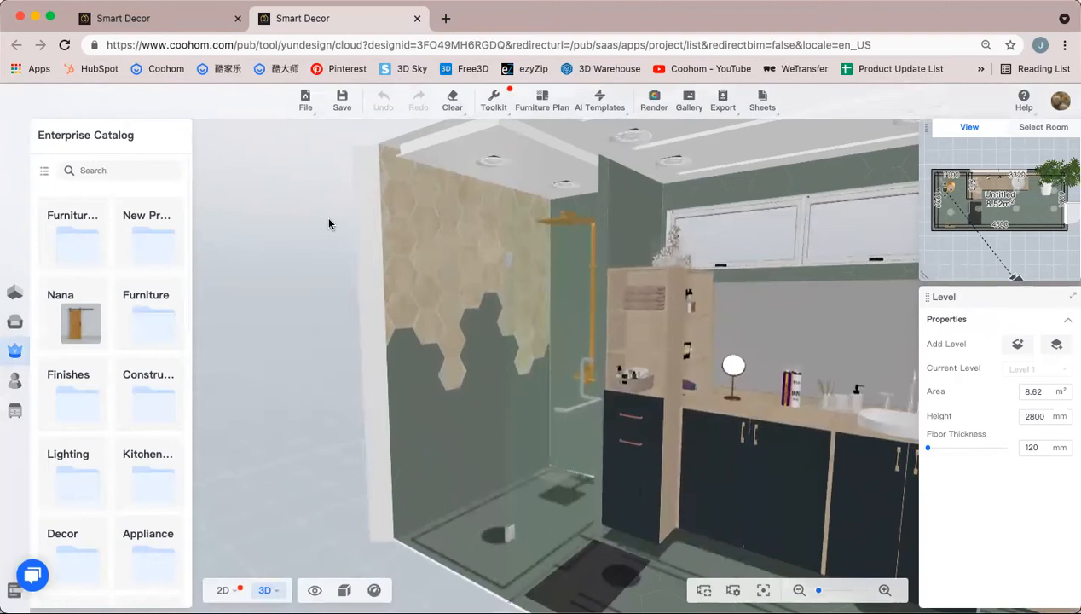
# Open the shower's end wall in the Wall Editor and clear its existing tile design
pyautogui.moveTo(329, 224)
pyautogui.mouseDown()
pyautogui.moveTo(368, 245)
pyautogui.moveTo(358, 237)
pyautogui.moveTo(458, 239)
pyautogui.moveTo(371, 246)
pyautogui.moveTo(427, 246)
pyautogui.mouseUp()
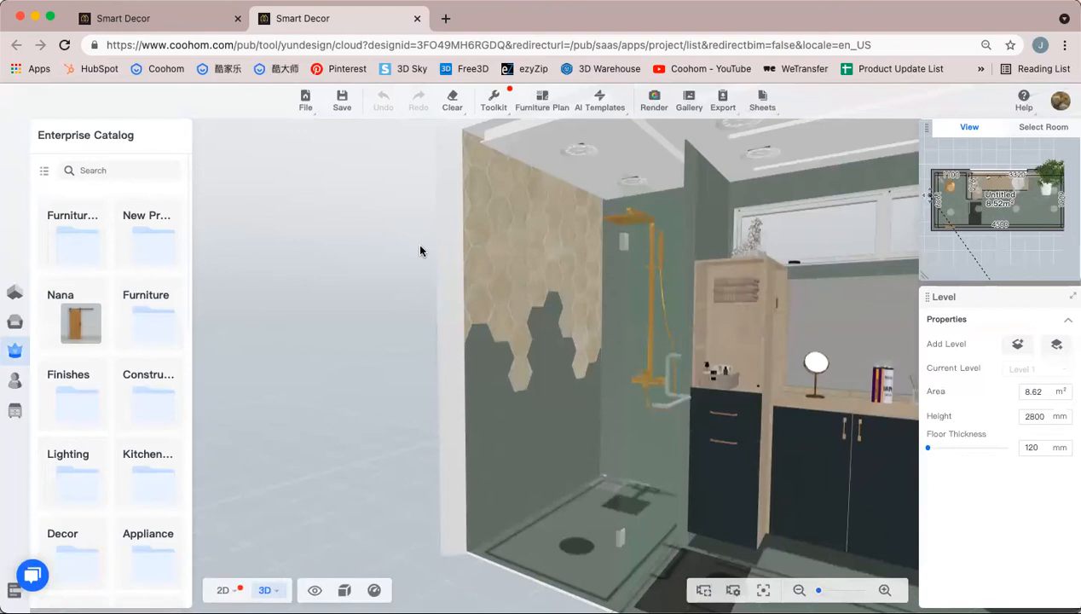
pyautogui.moveTo(400, 268); pyautogui.dragTo(475, 249)
pyautogui.click(475, 248)
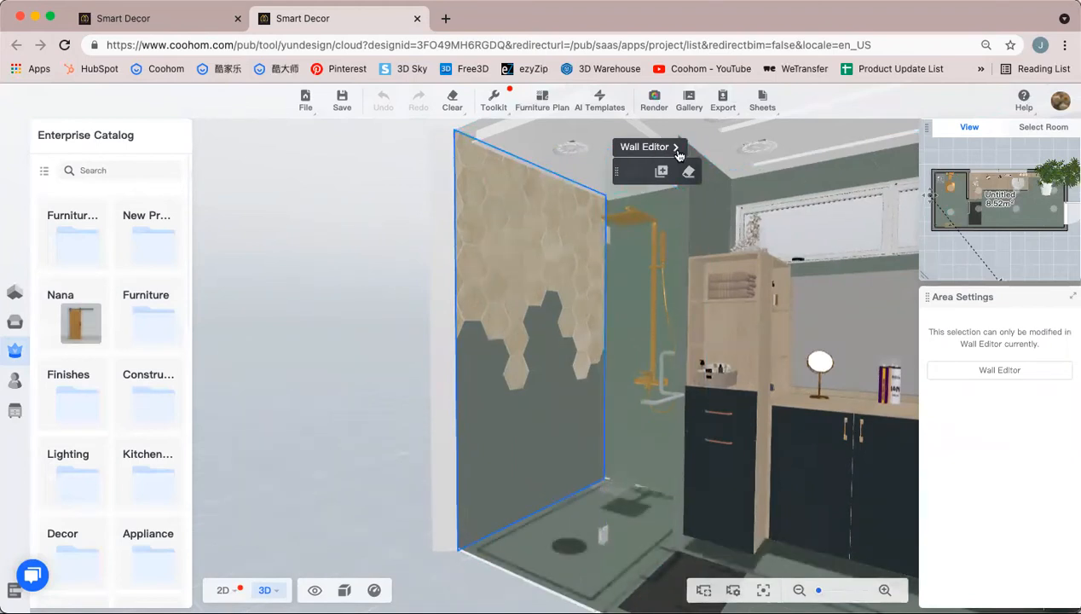
pyautogui.click(647, 149)
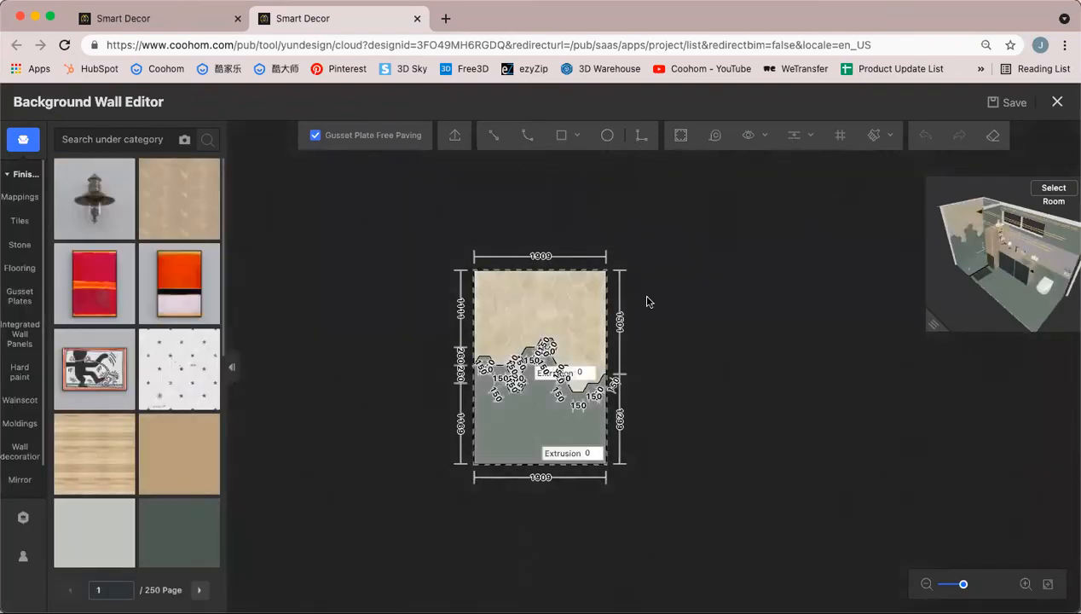
pyautogui.scroll(2, 652, 348)
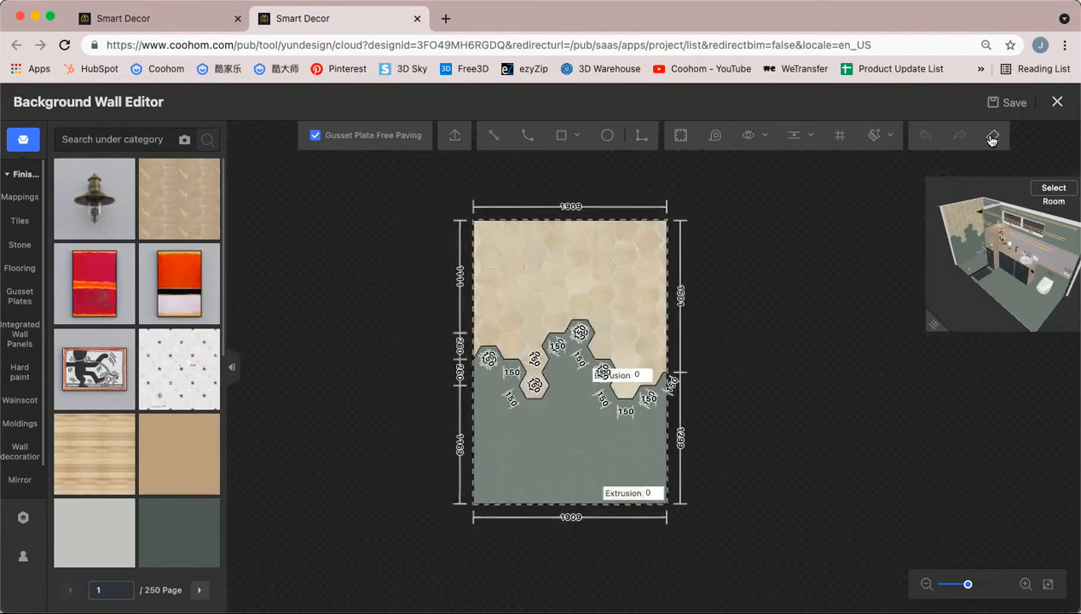
pyautogui.moveTo(722, 292); pyautogui.dragTo(713, 282)
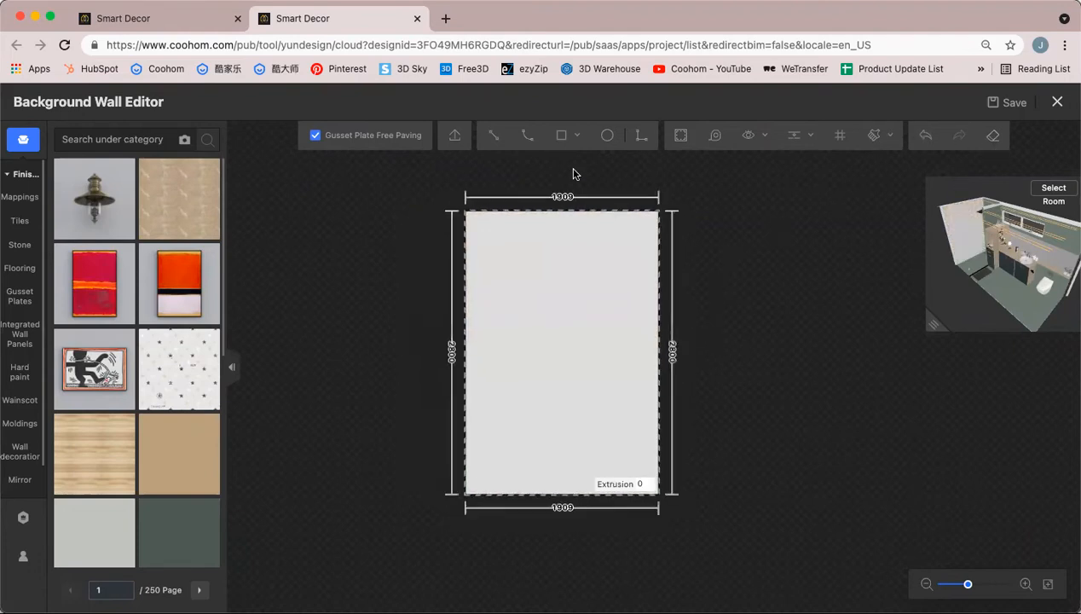
# Enlarge the 3D preview with the cleared wall in view and open the blank wall face in the Face Editor
pyautogui.moveTo(969, 289); pyautogui.dragTo(990, 293)
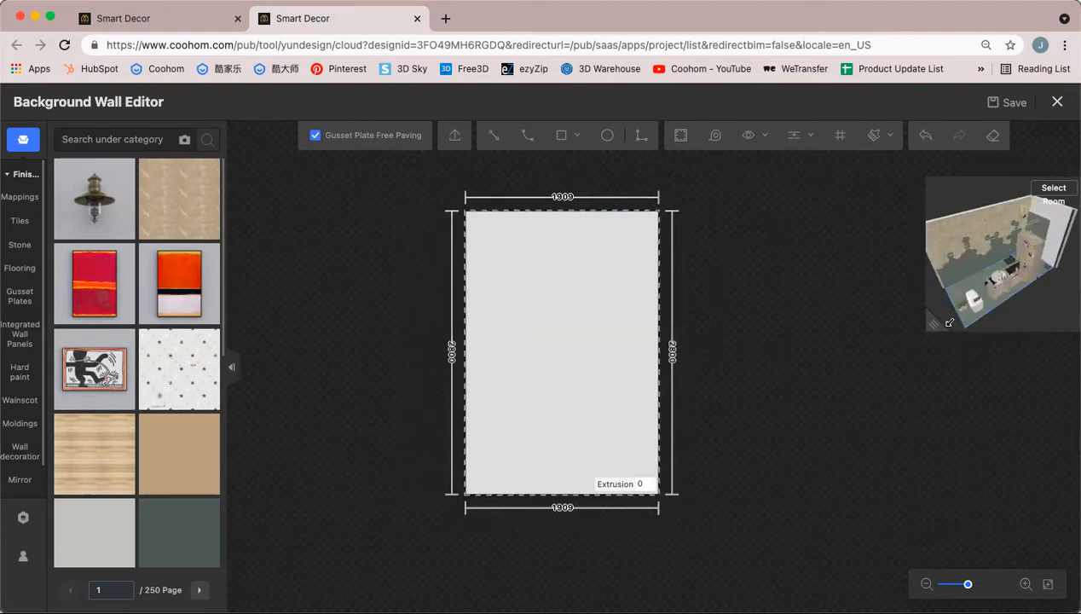
pyautogui.moveTo(942, 322); pyautogui.dragTo(769, 424)
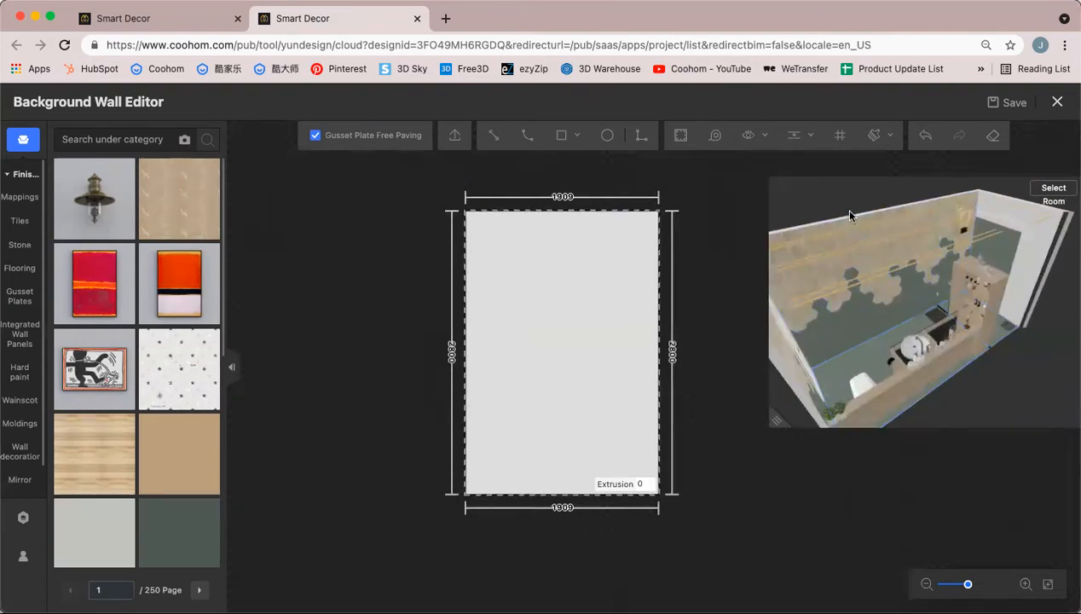
pyautogui.click(644, 300)
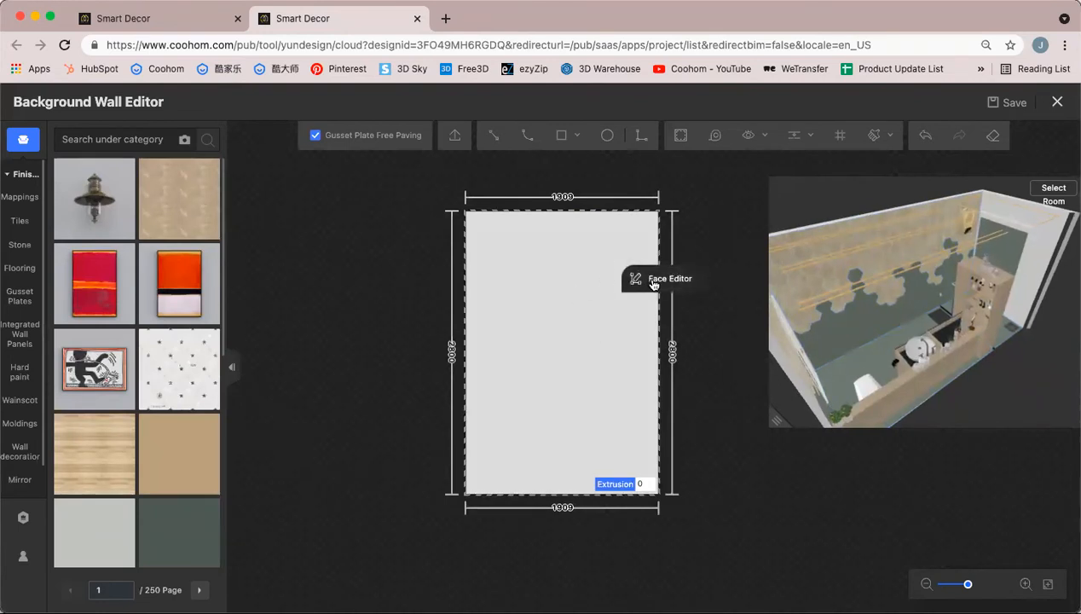
pyautogui.click(653, 282)
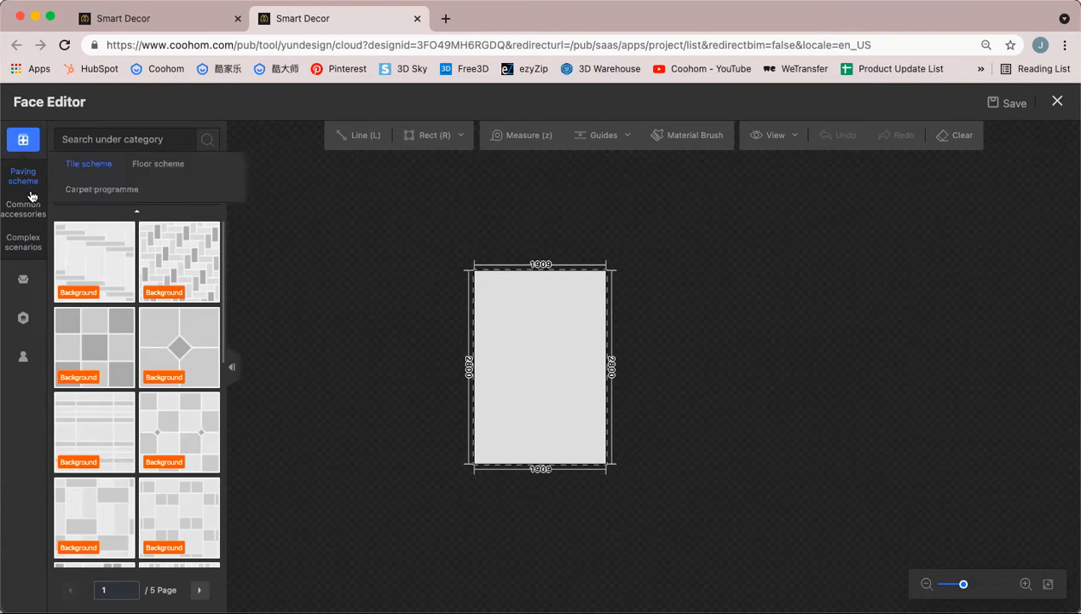
# Browse the tile paving schemes and apply the hexagonal scheme across the whole wall face
pyautogui.scroll(-10, 155, 349)
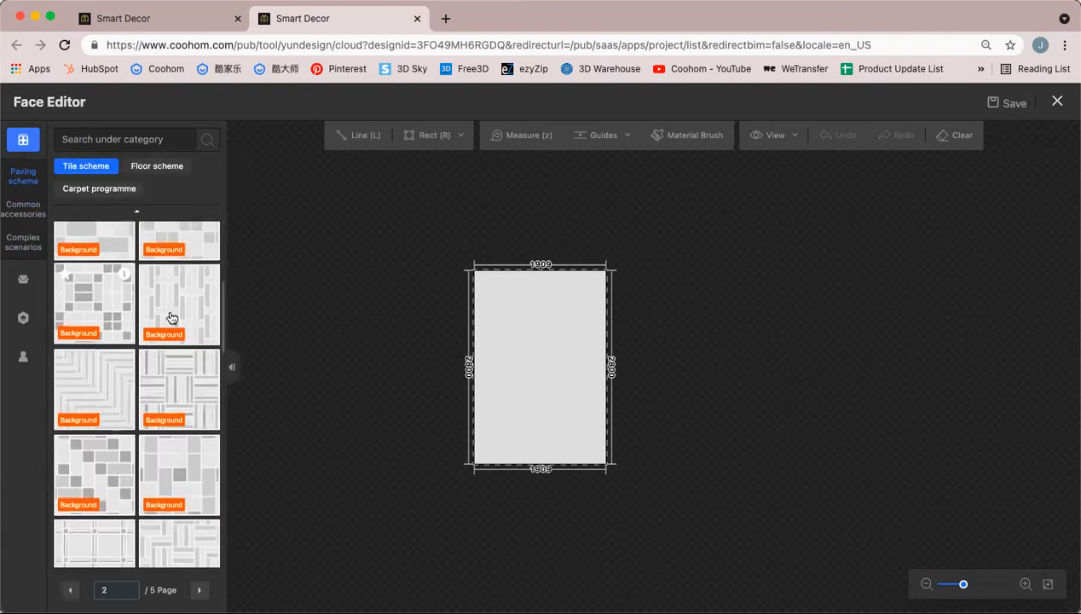
pyautogui.moveTo(208, 276)
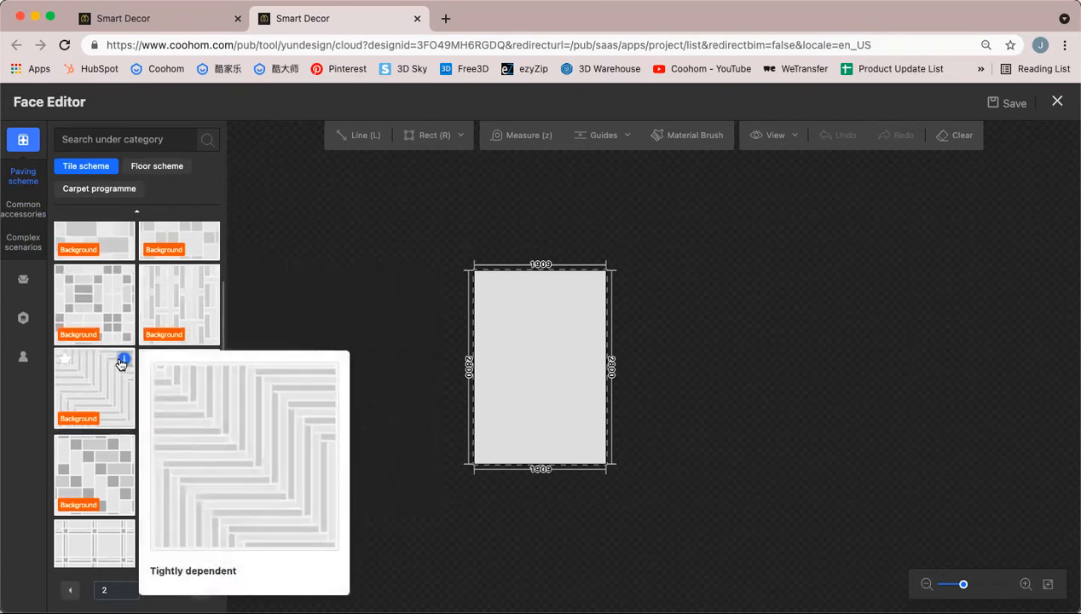
pyautogui.scroll(-1, 119, 380)
pyautogui.moveTo(124, 404)
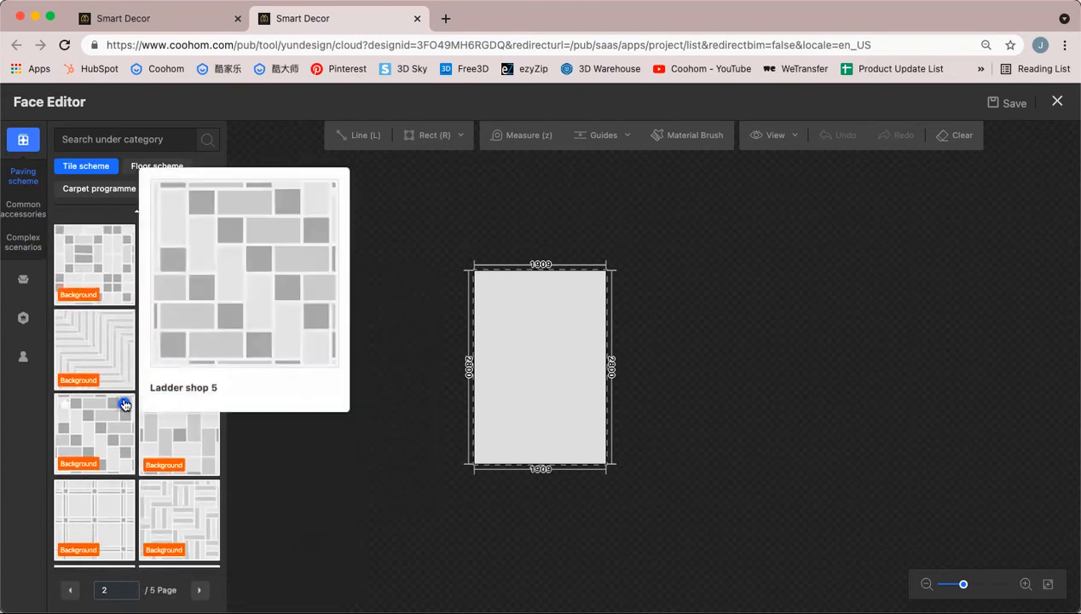
pyautogui.scroll(-3, 120, 407)
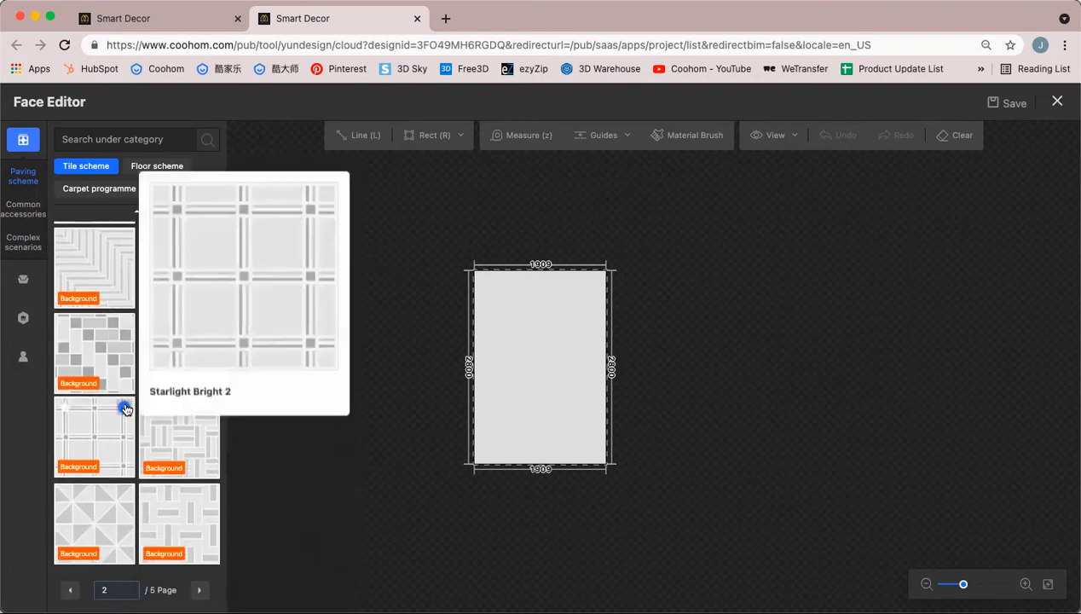
pyautogui.scroll(-5, 112, 410)
pyautogui.scroll(-5, 118, 412)
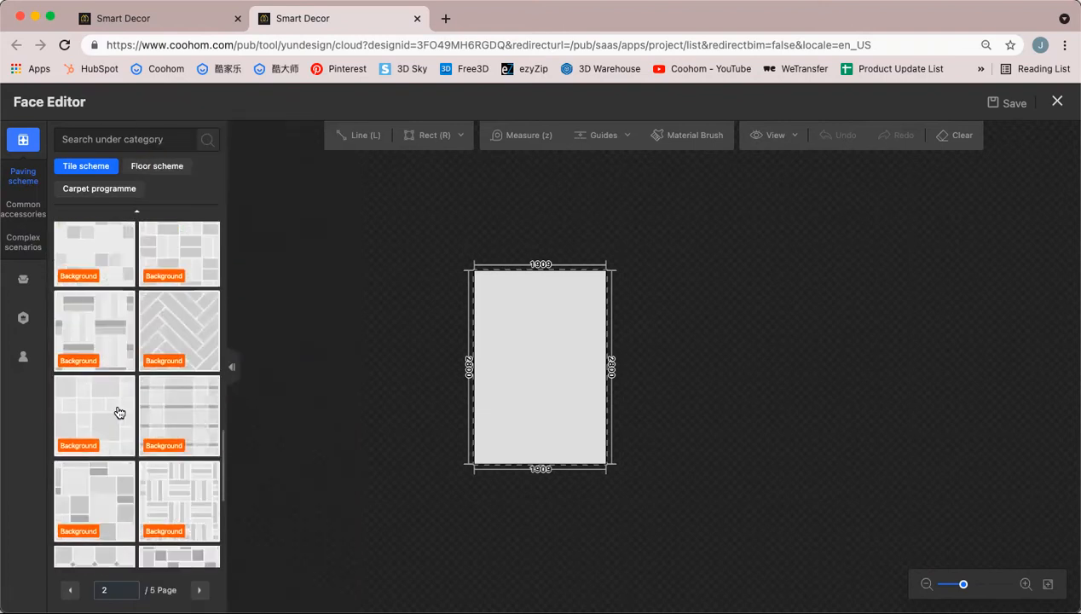
pyautogui.scroll(-8, 119, 413)
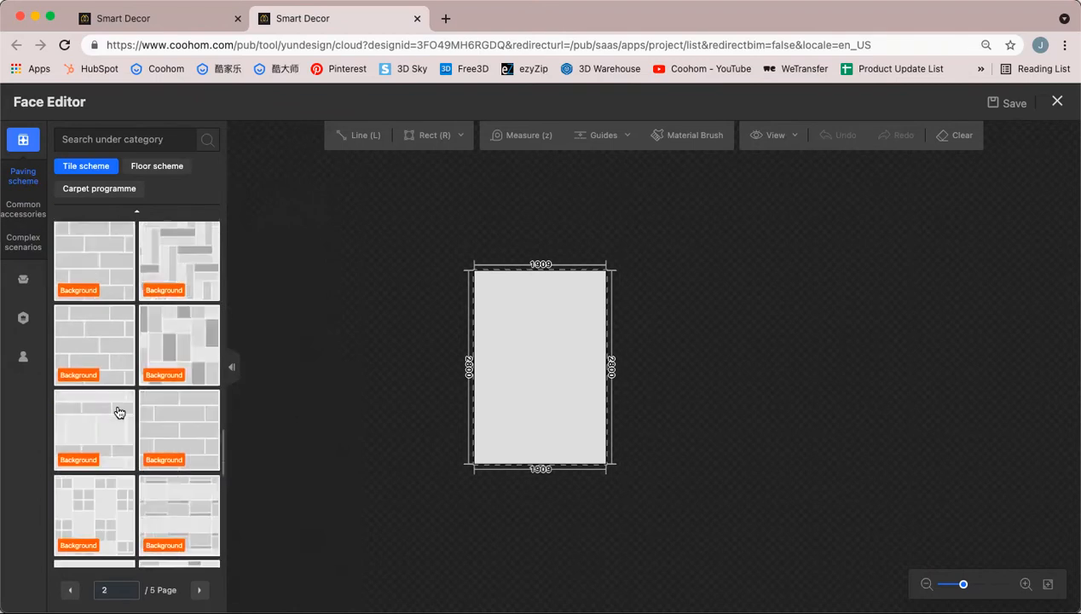
pyautogui.scroll(-8, 118, 412)
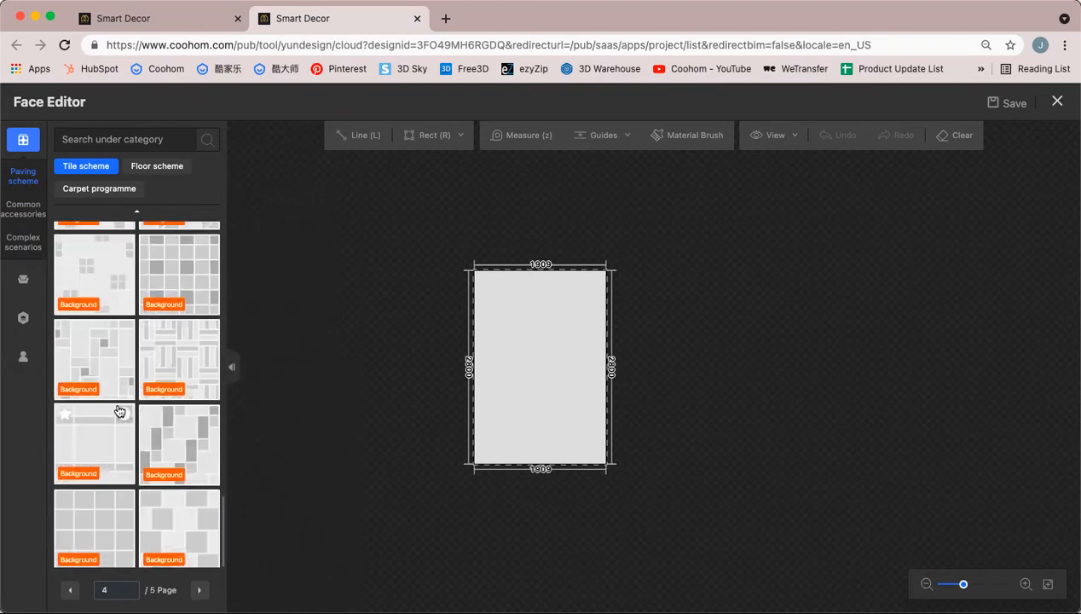
pyautogui.scroll(-6, 100, 437)
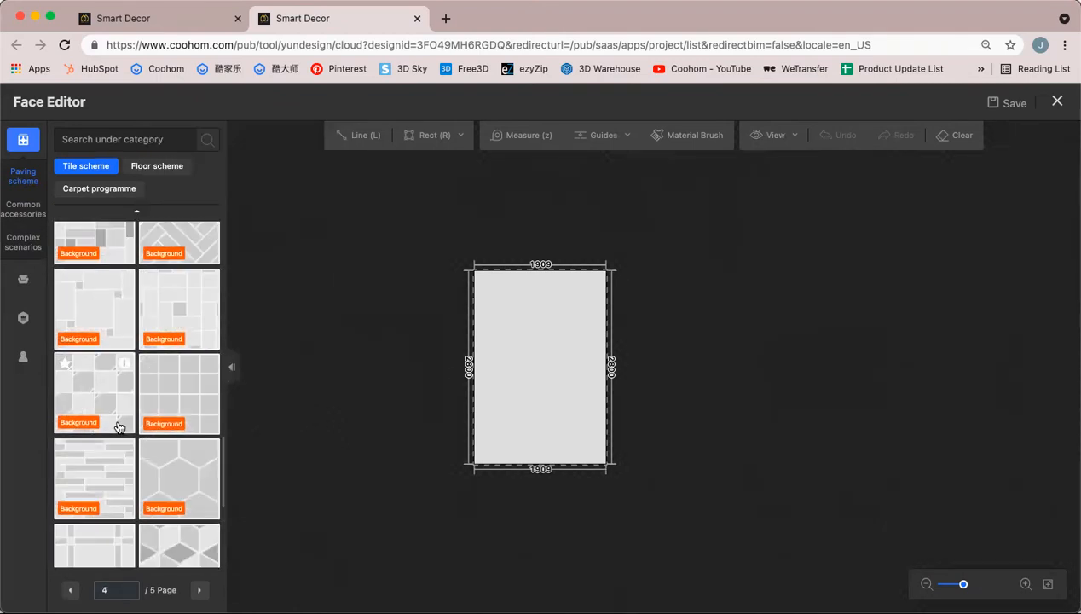
pyautogui.moveTo(210, 406)
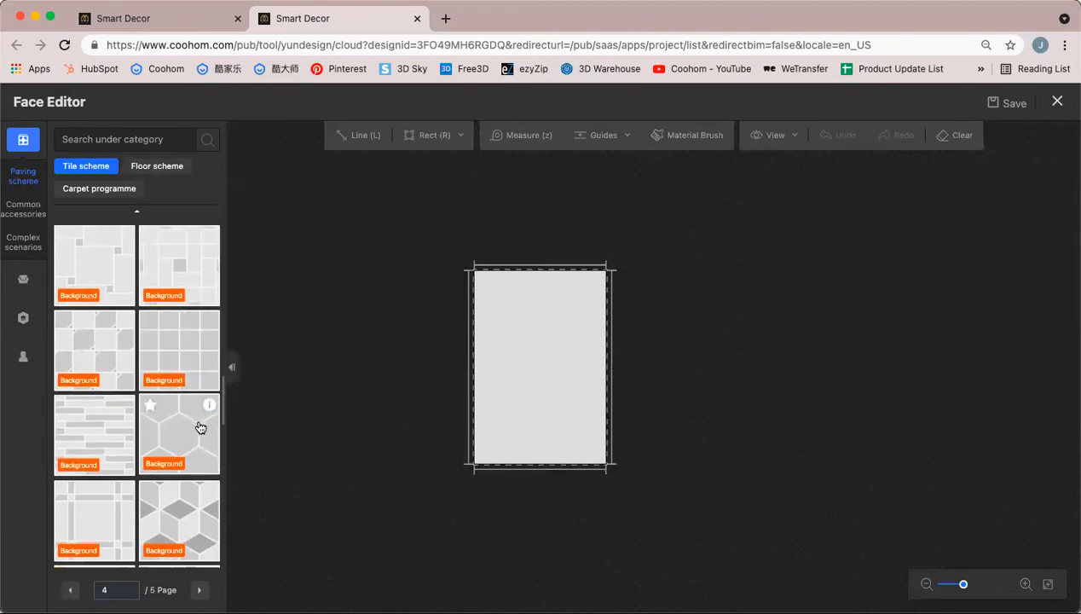
pyautogui.click(531, 361)
pyautogui.click(550, 352)
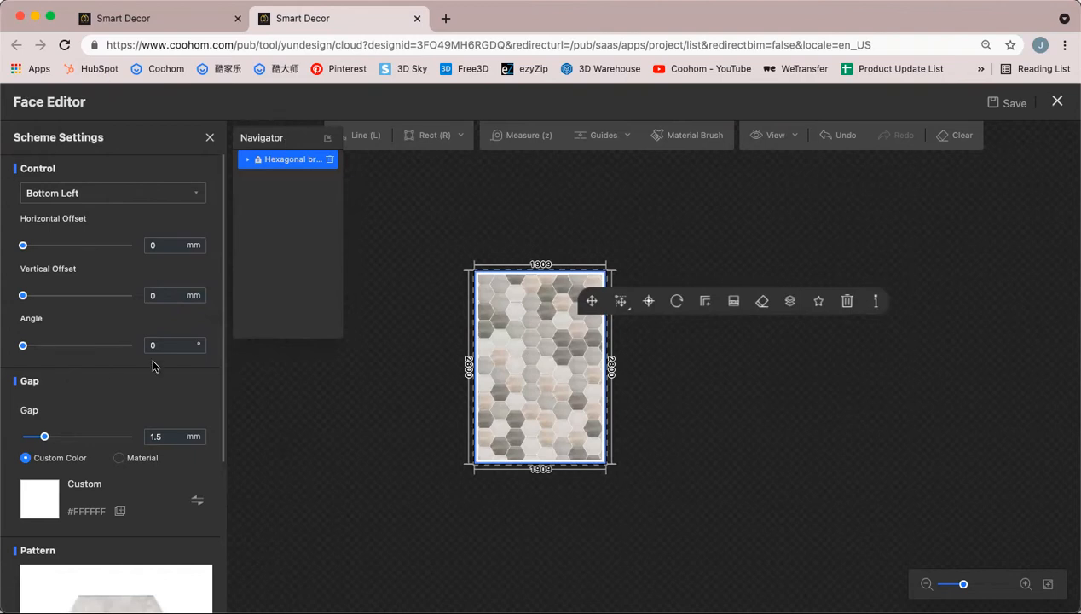
pyautogui.scroll(3, 411, 378)
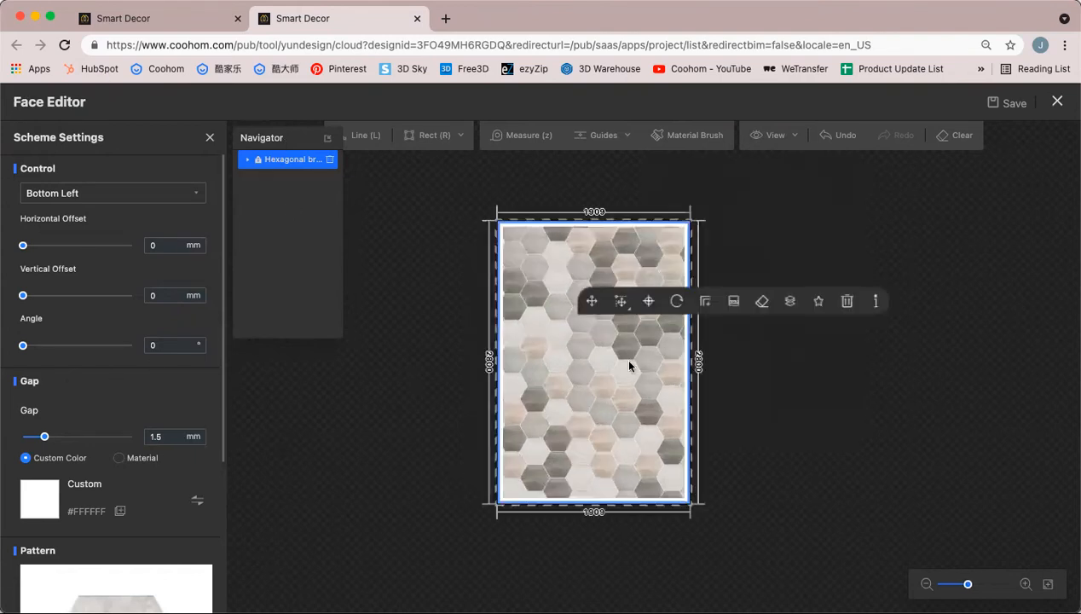
pyautogui.scroll(2, 721, 384)
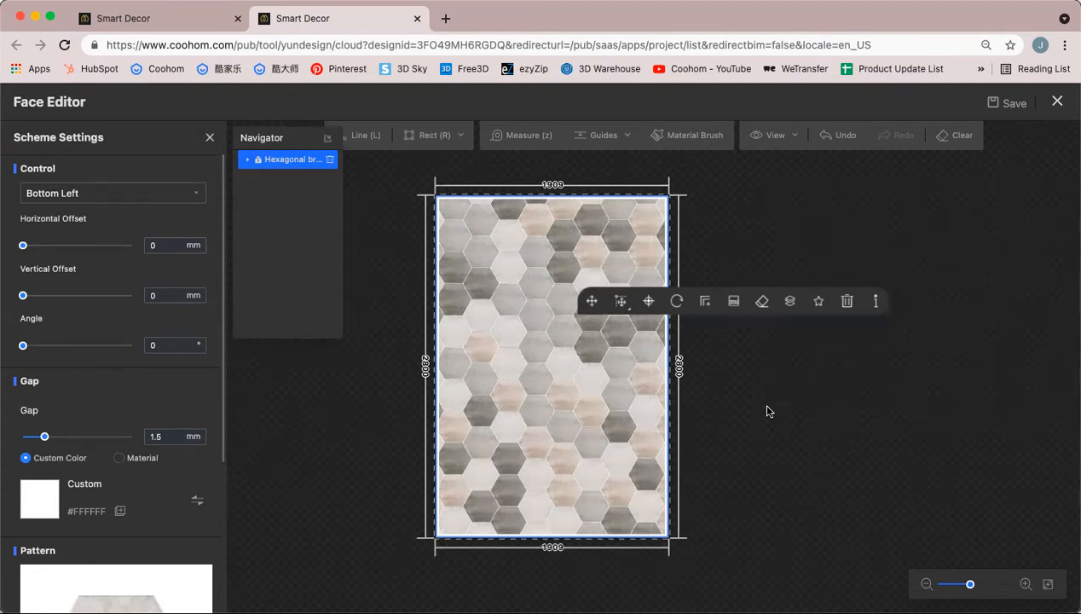
pyautogui.click(767, 411)
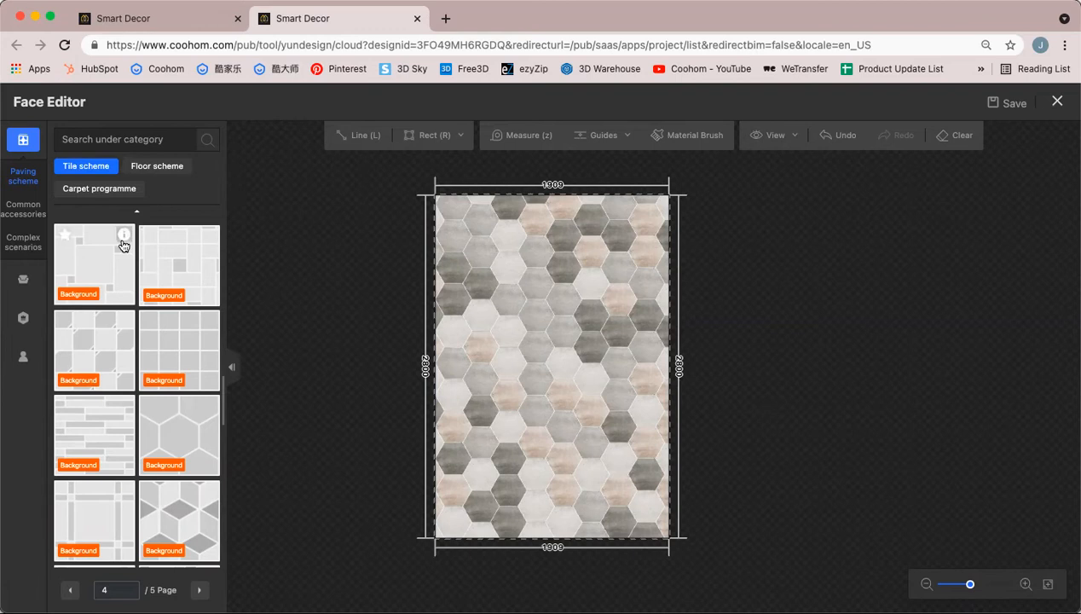
# Browse the tile paving schemes through to page 5, previewing layouts such as Ladder shop 8 and The windmill Shop 2
pyautogui.scroll(2, 137, 311)
pyautogui.scroll(1, 136, 311)
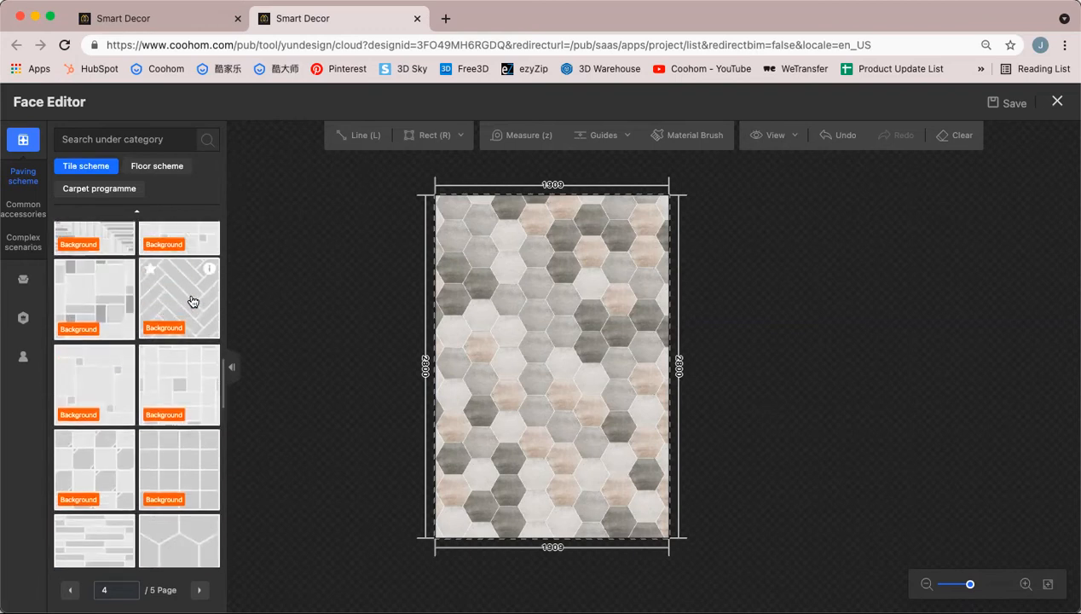
pyautogui.moveTo(206, 271)
pyautogui.moveTo(123, 272)
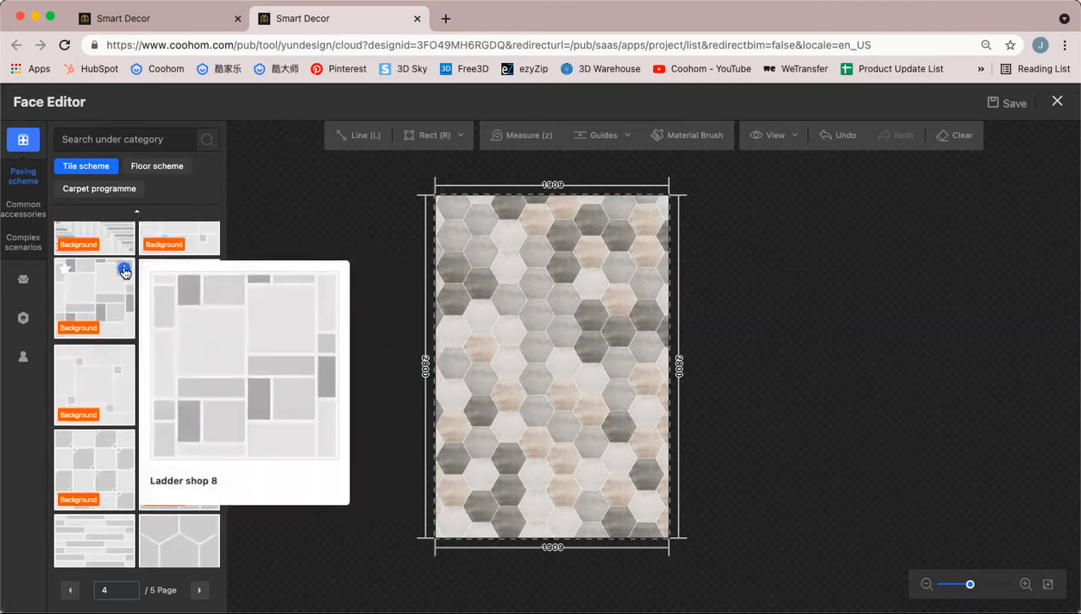
pyautogui.moveTo(124, 357)
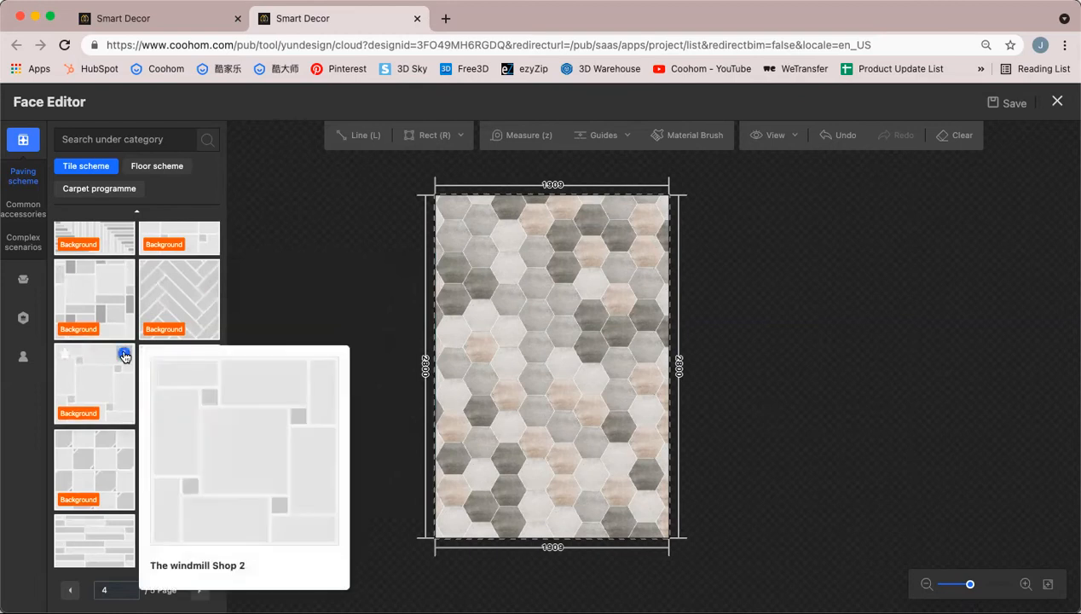
pyautogui.scroll(-5, 110, 323)
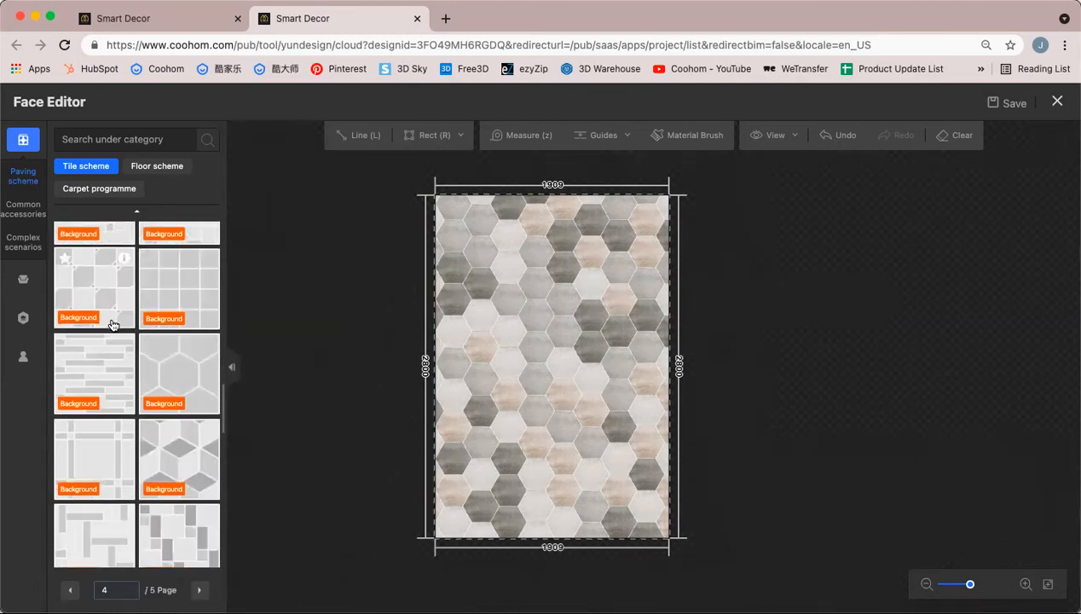
pyautogui.scroll(-2, 113, 325)
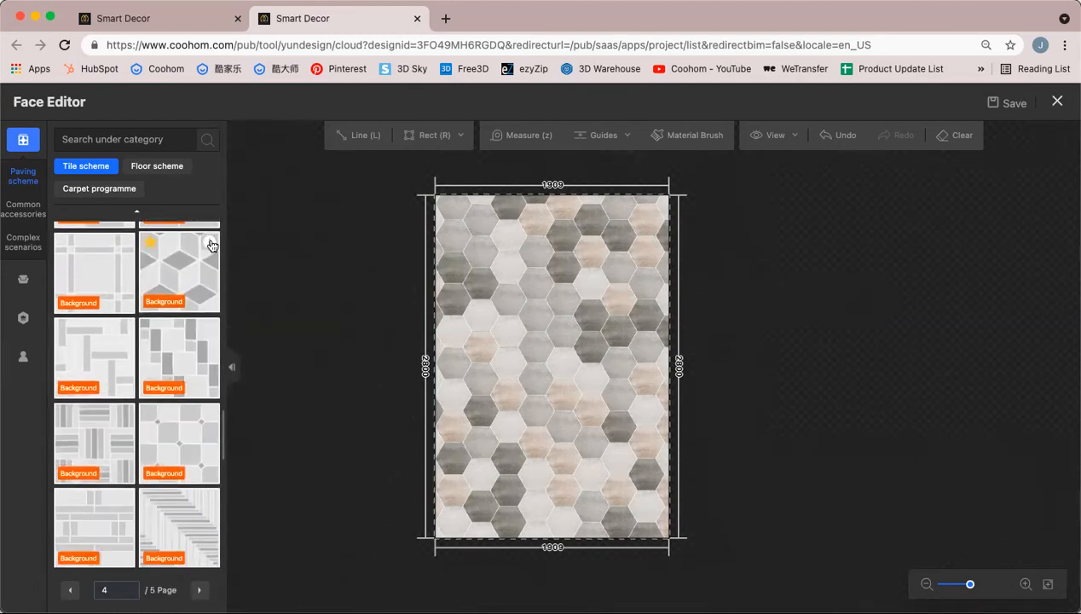
pyautogui.moveTo(212, 245)
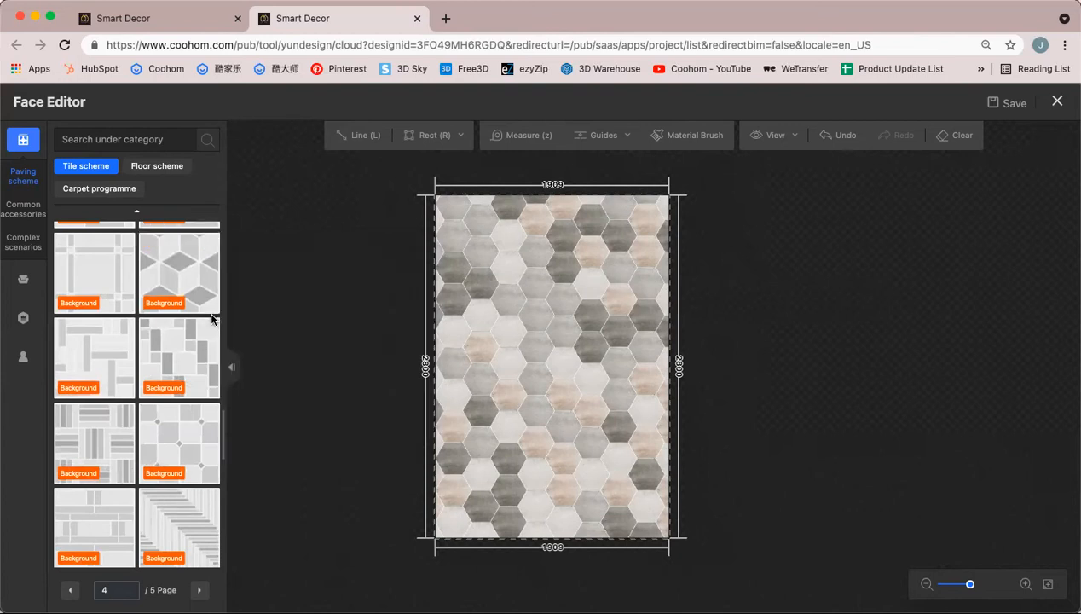
pyautogui.moveTo(211, 327)
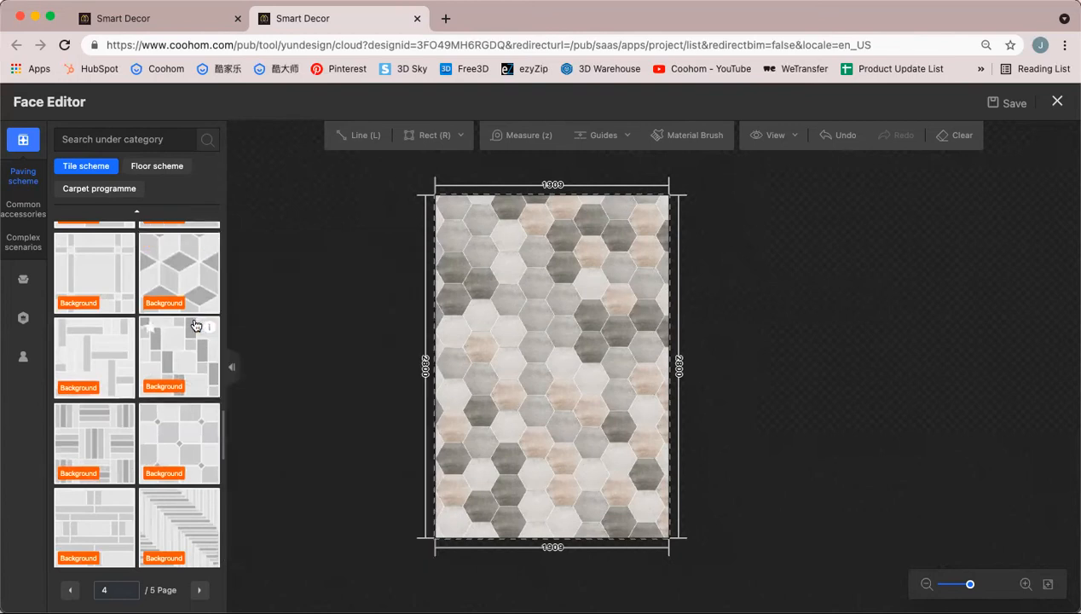
pyautogui.scroll(-4, 188, 368)
pyautogui.scroll(-7, 188, 368)
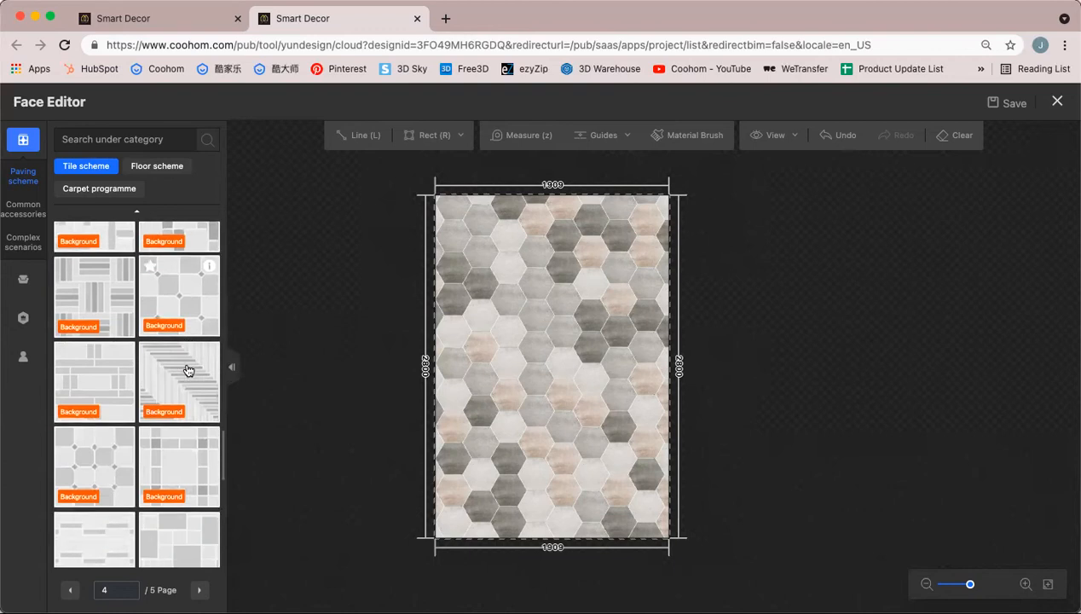
pyautogui.scroll(-8, 188, 368)
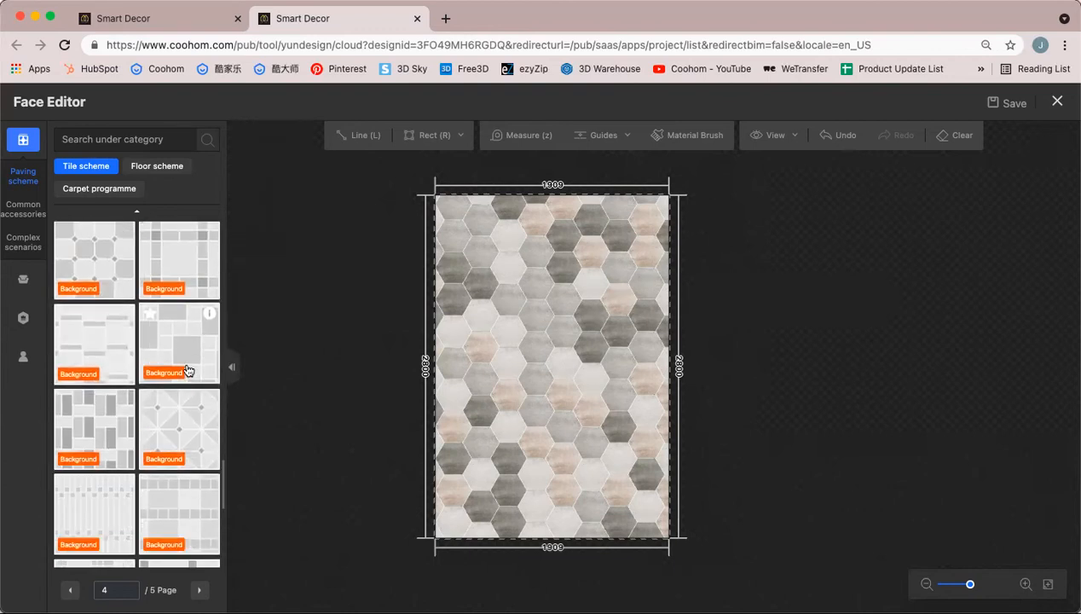
pyautogui.scroll(-4, 188, 368)
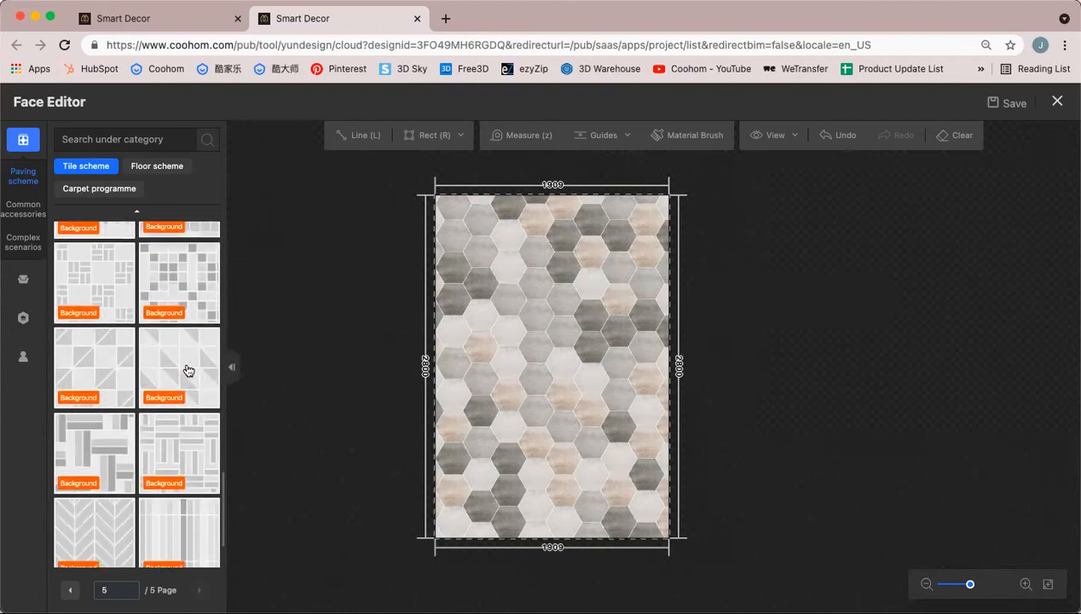
# Browse back through the tile schemes to page 3, previewing Hexagonal brick, Continuous straight bunk and The Rubik's Cube-2-1-1
pyautogui.scroll(10, 188, 368)
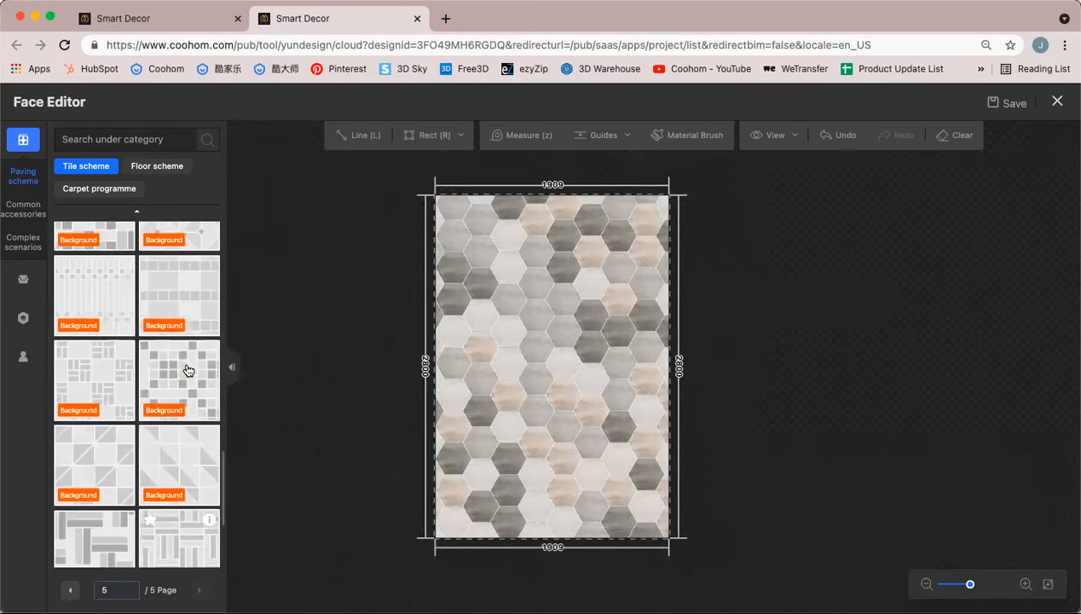
pyautogui.scroll(10, 188, 368)
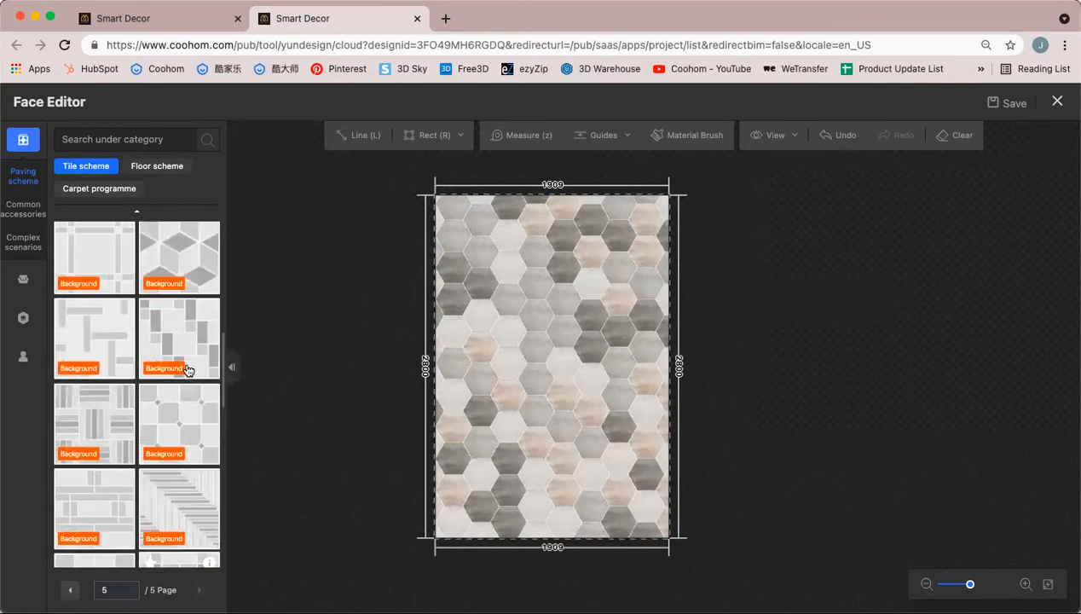
pyautogui.scroll(2, 188, 368)
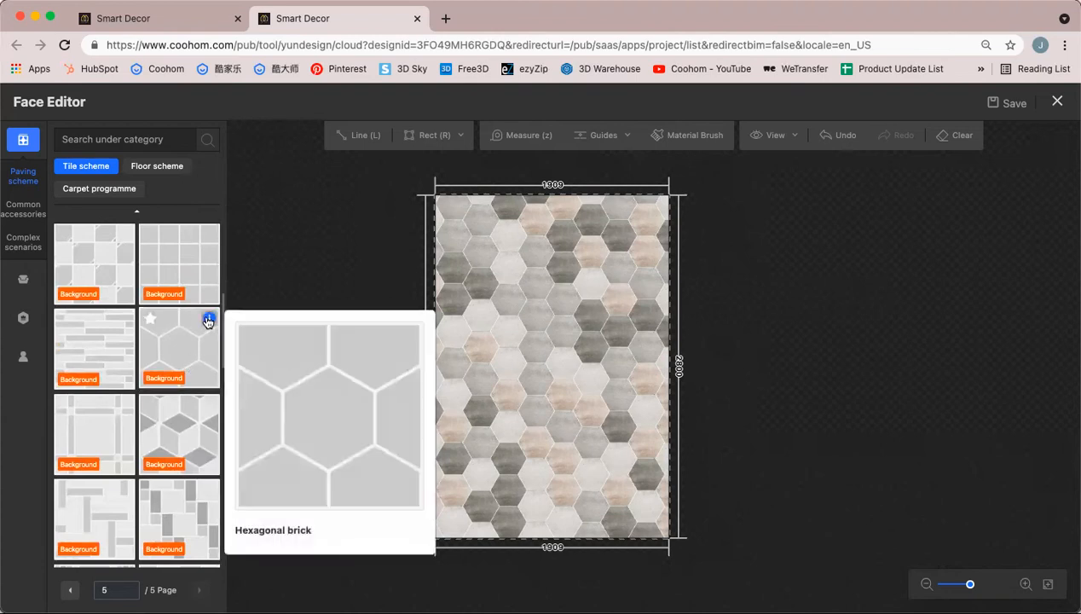
pyautogui.scroll(3, 201, 322)
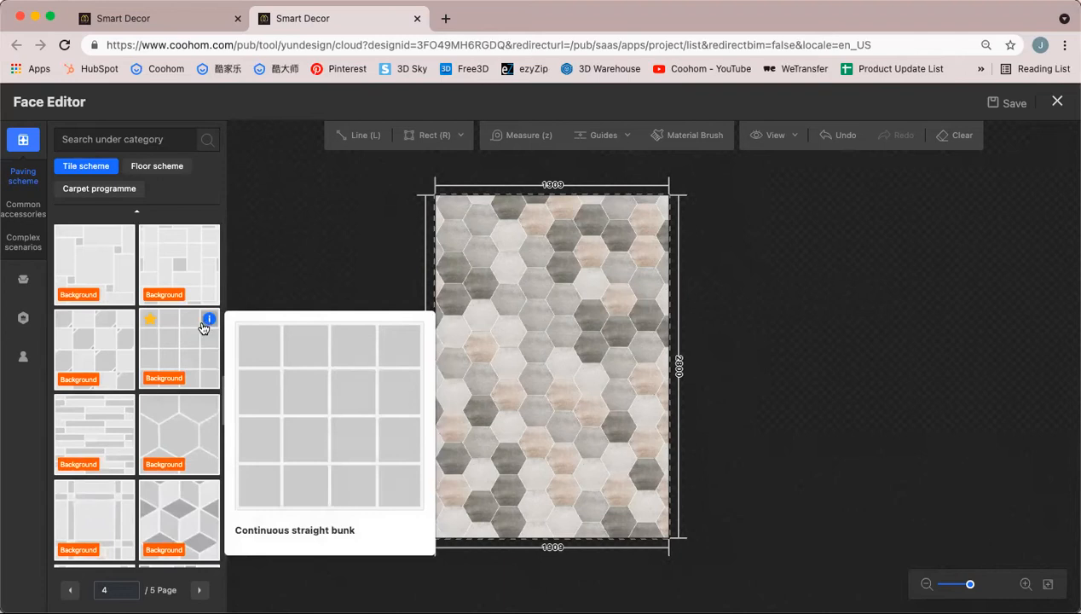
pyautogui.scroll(2, 169, 332)
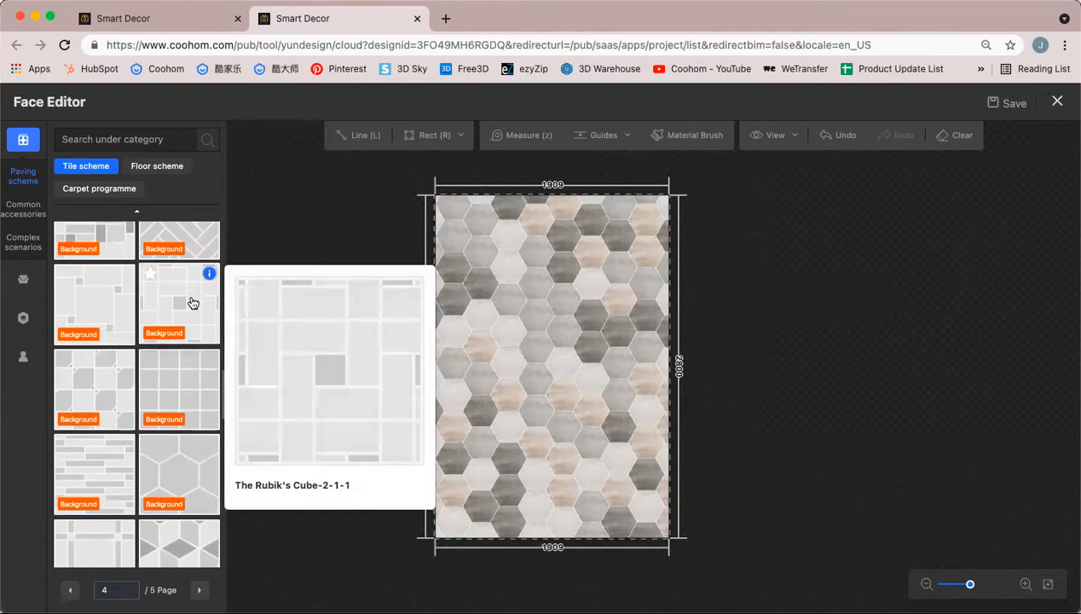
pyautogui.scroll(3, 205, 290)
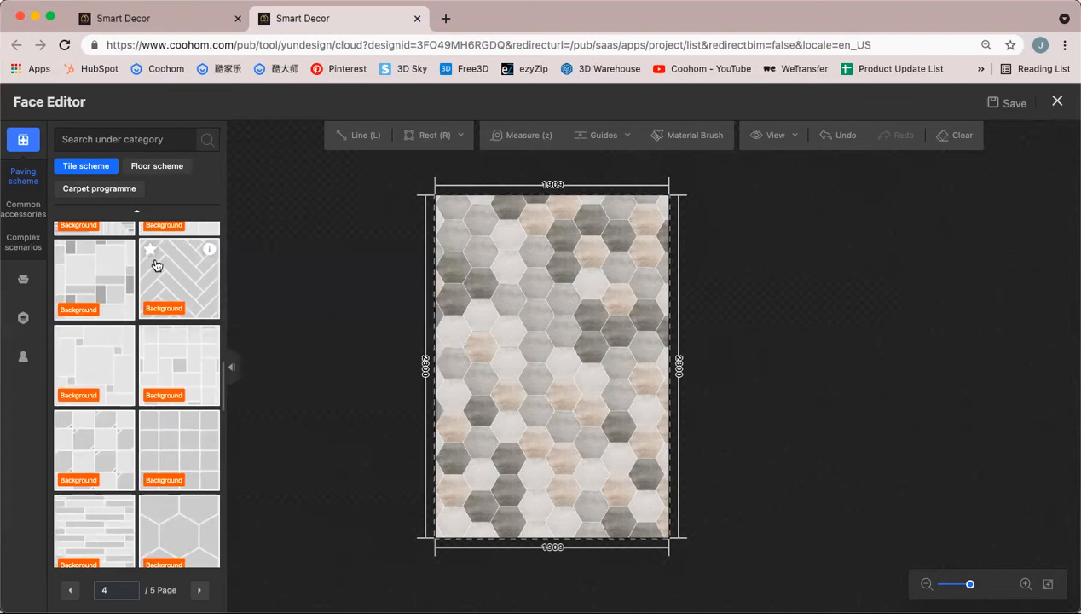
pyautogui.scroll(5, 170, 290)
pyautogui.scroll(5, 183, 307)
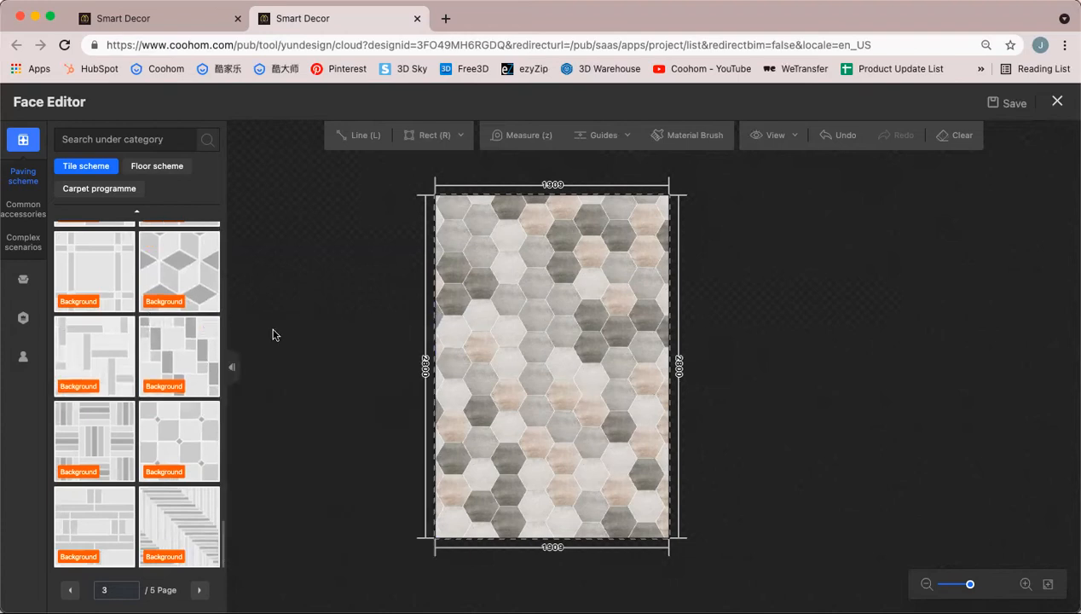
# Select the hexagonal scheme on the wall face and review its gap width and custom gap colour settings
pyautogui.click(573, 288)
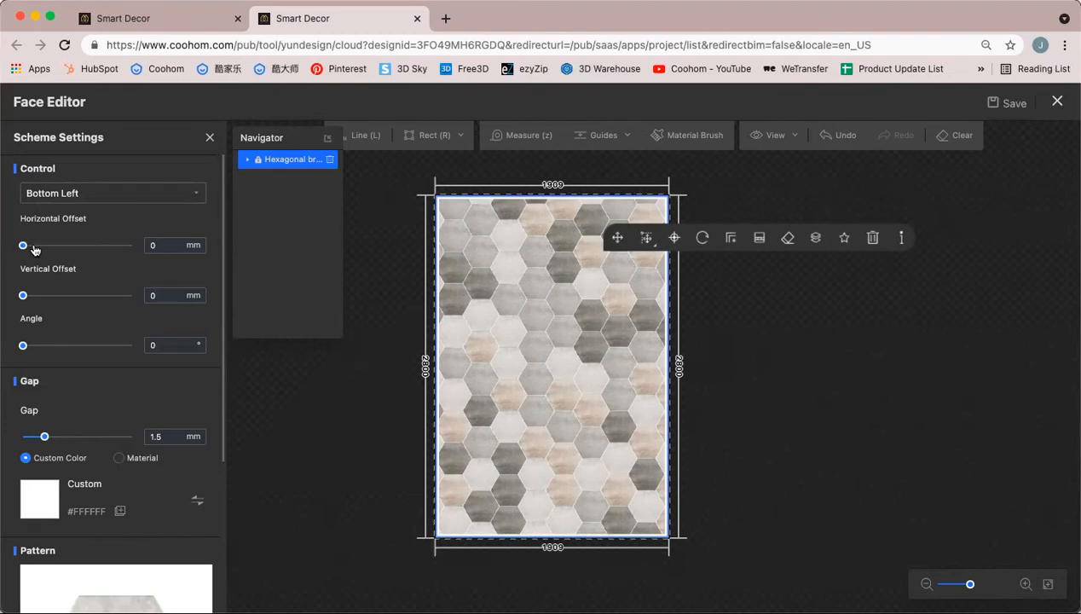
pyautogui.scroll(-5, 116, 346)
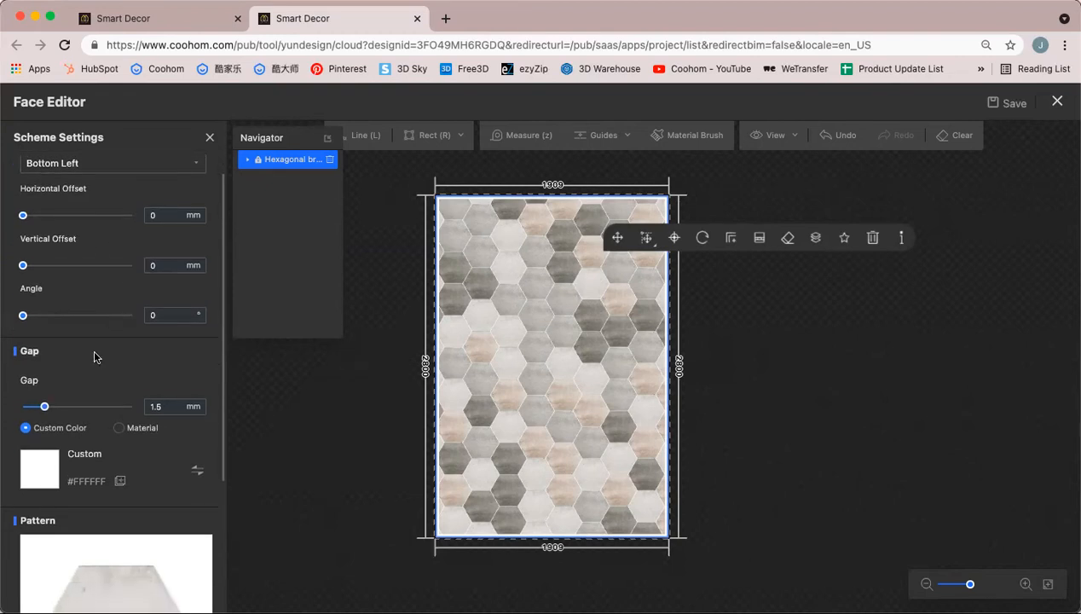
pyautogui.scroll(1, 41, 217)
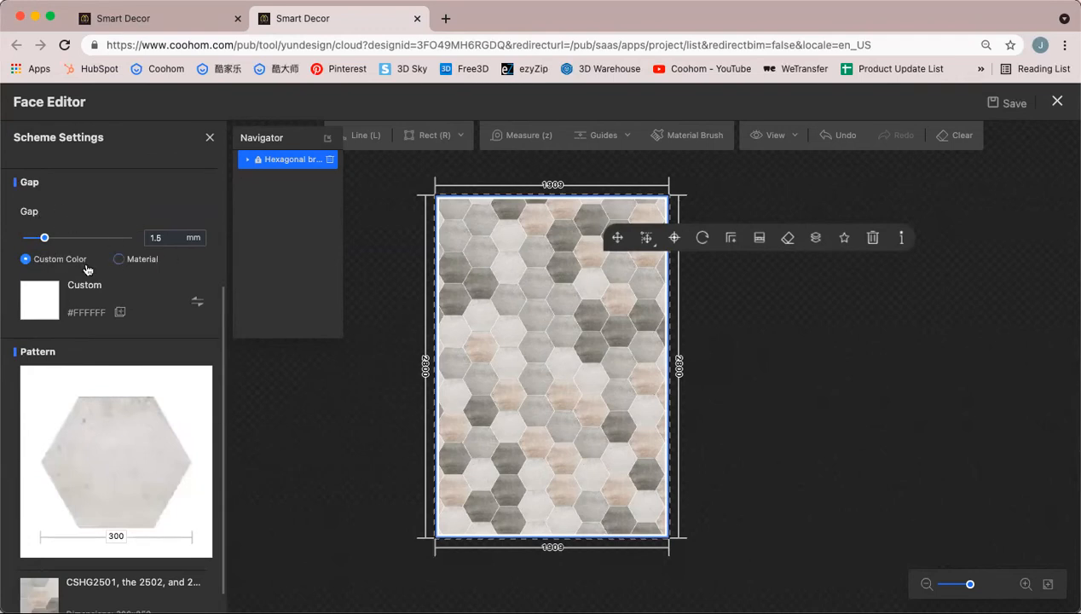
pyautogui.click(198, 302)
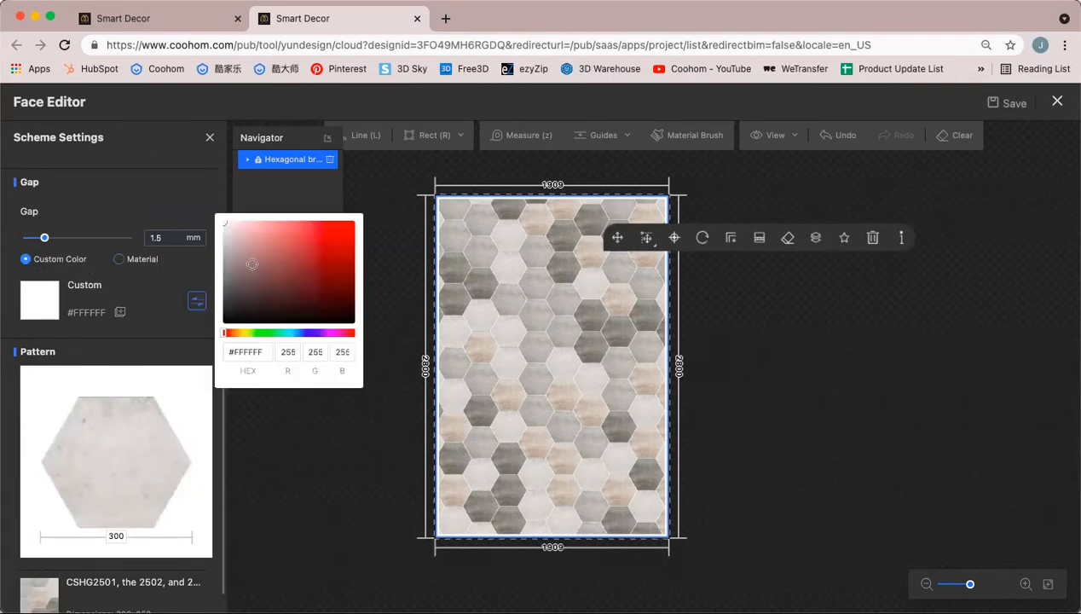
pyautogui.click(177, 239)
pyautogui.doubleClick(177, 238)
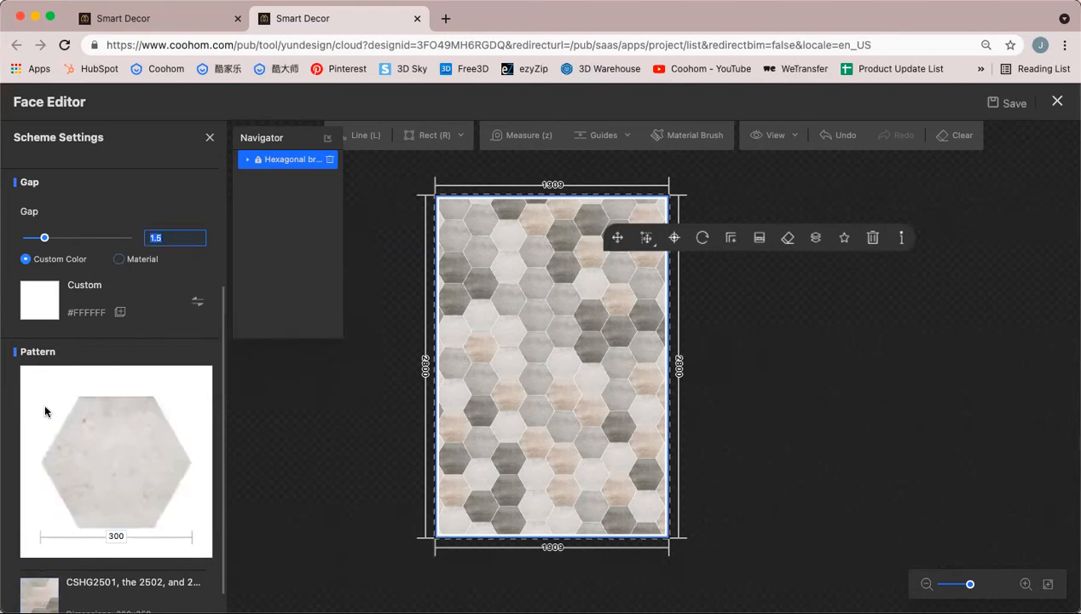
pyautogui.press('Return')
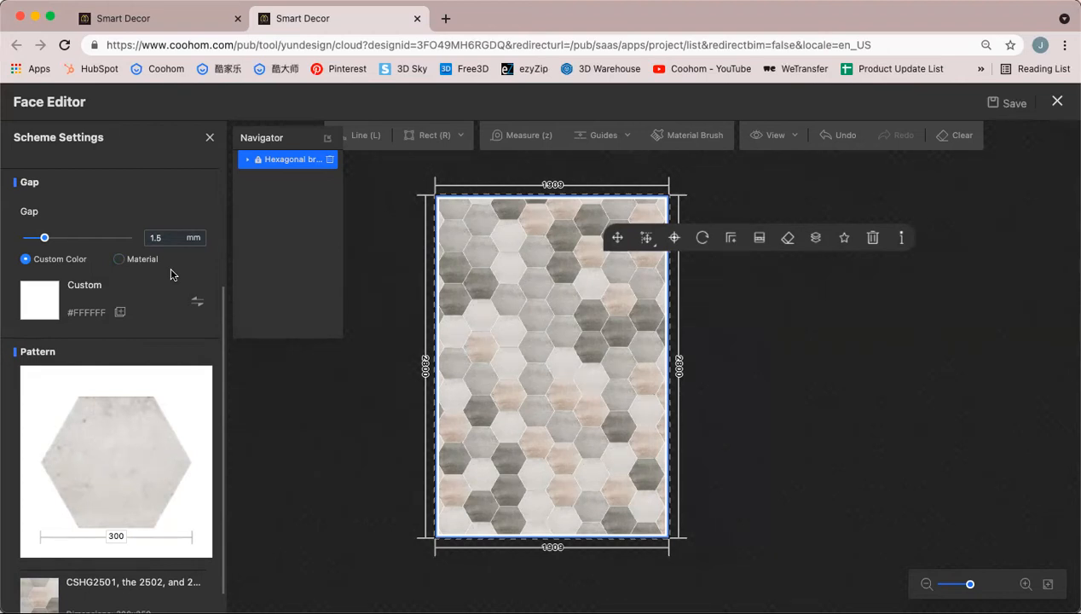
pyautogui.click(198, 302)
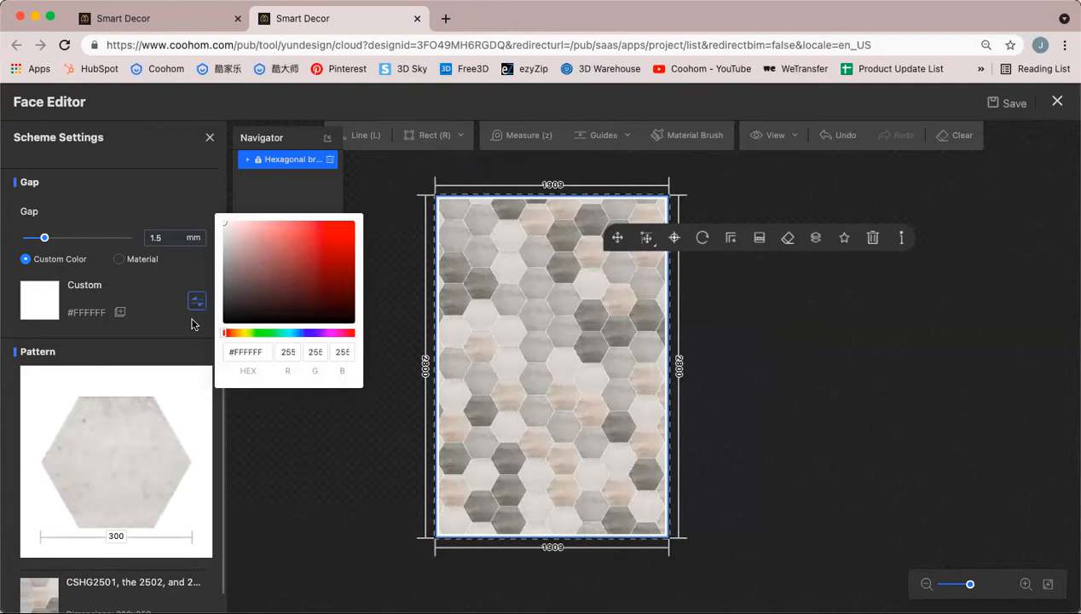
pyautogui.click(194, 325)
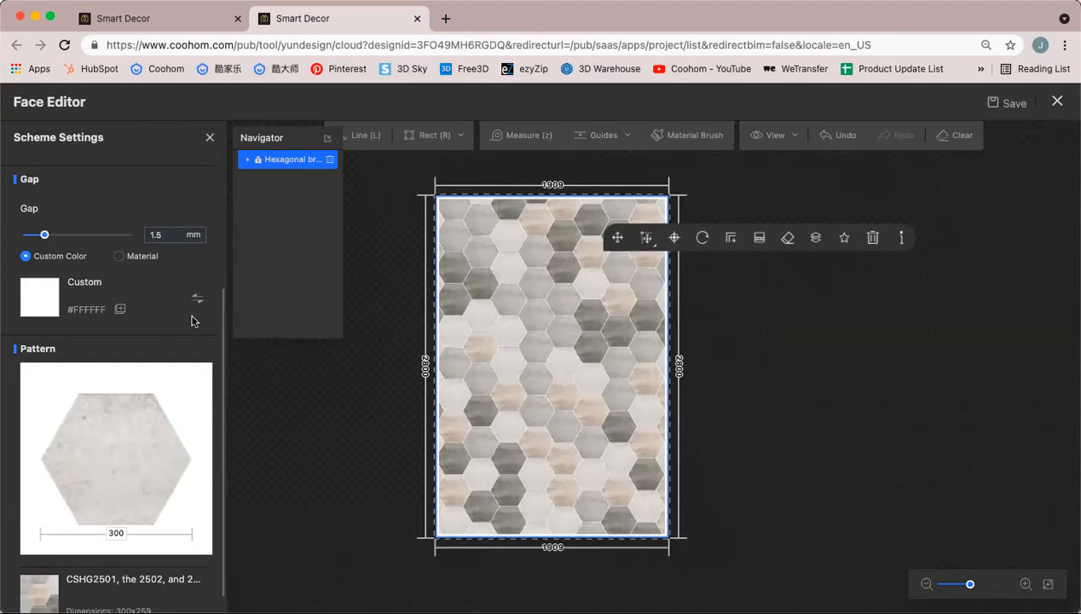
# Try a width of 400 for the hexagon tile in the scheme's pattern
pyautogui.scroll(-2, 194, 322)
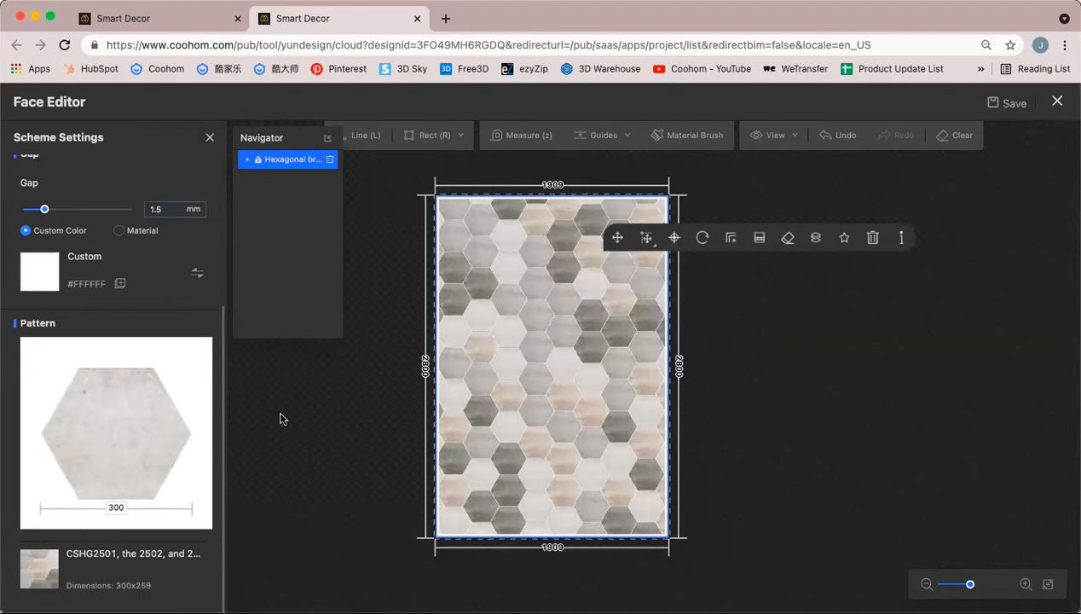
pyautogui.doubleClick(117, 506)
pyautogui.write('400')
pyautogui.press('Return')
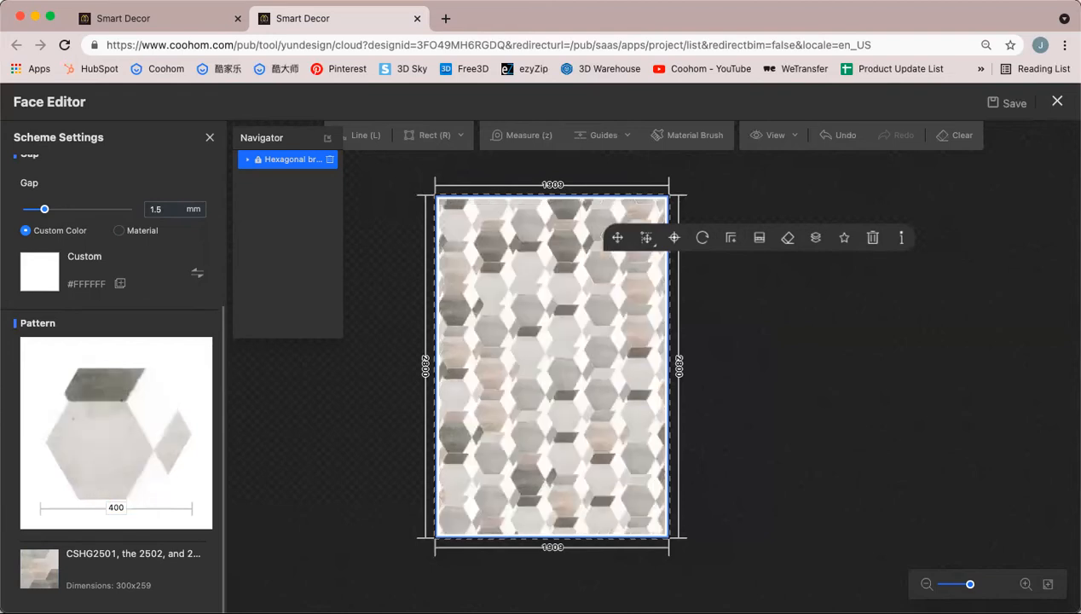
# Set the hexagon tile's width back to 300 in the scheme's pattern
pyautogui.click(117, 508)
pyautogui.doubleClick(117, 507)
pyautogui.write('300')
pyautogui.press('Return')
# Replace the hexagon pattern's tile with the green APE CERAMIC Sap Matt 600x600 gridded tile from the Enterprise Catalog
pyautogui.click(127, 418)
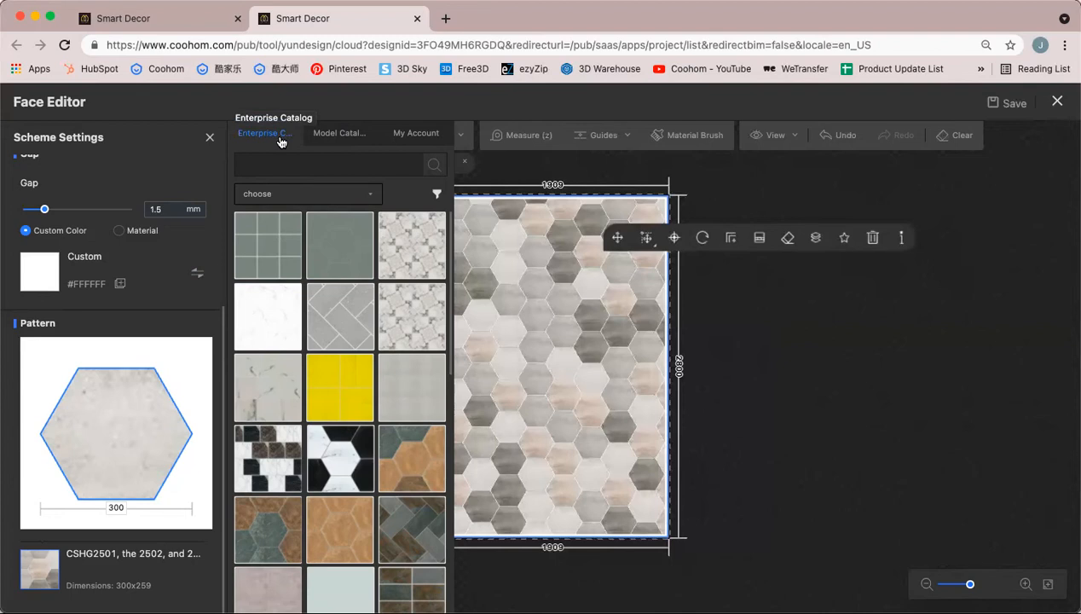
pyautogui.moveTo(699, 348); pyautogui.dragTo(746, 357)
pyautogui.click(849, 328)
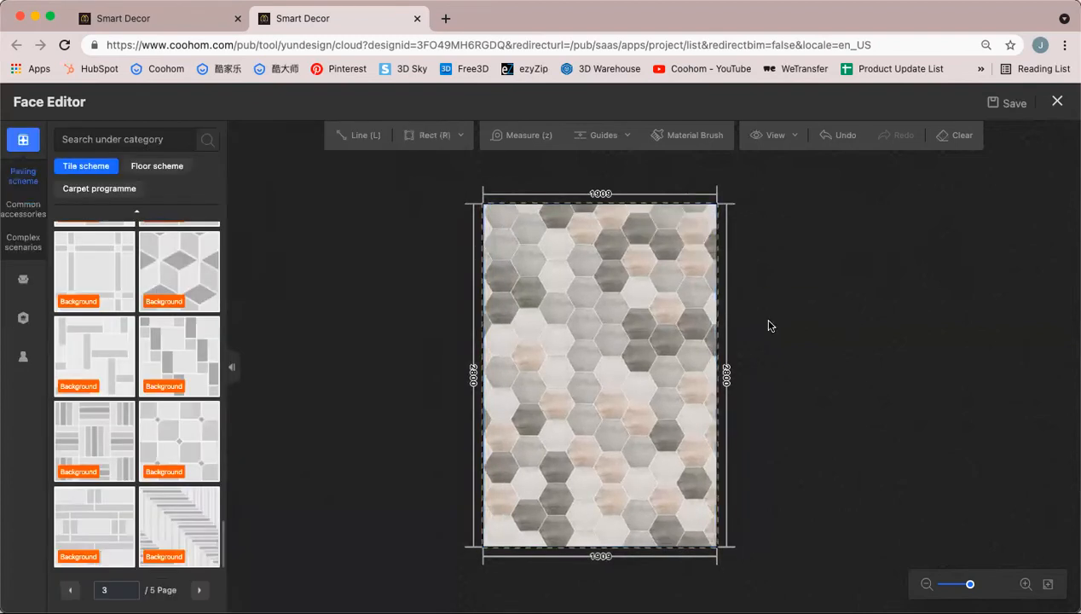
pyautogui.click(666, 309)
pyautogui.scroll(-3, 156, 345)
pyautogui.click(140, 416)
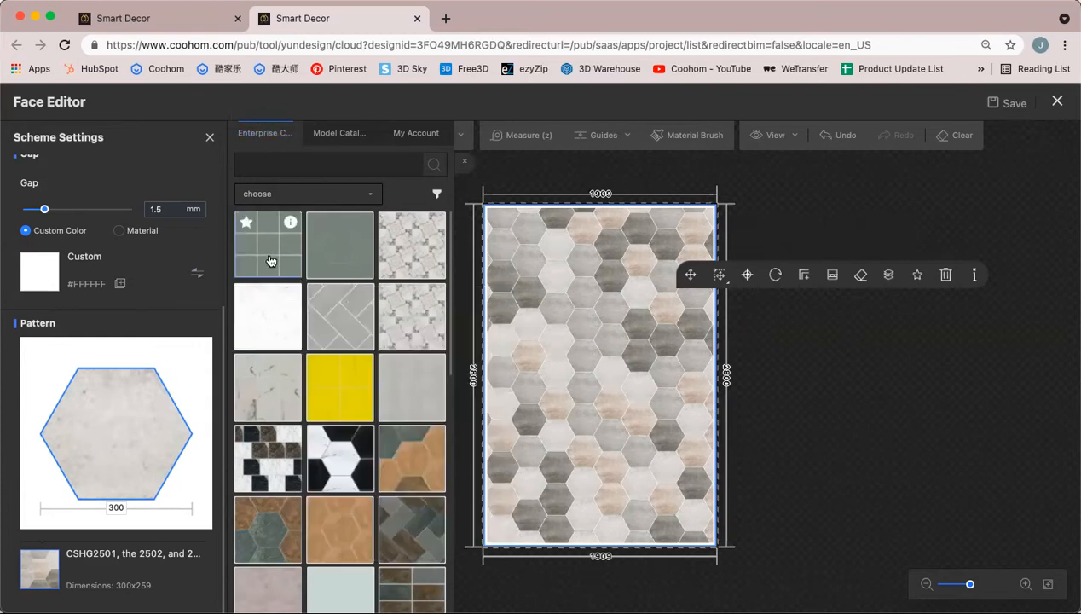
pyautogui.click(270, 261)
pyautogui.moveTo(290, 224)
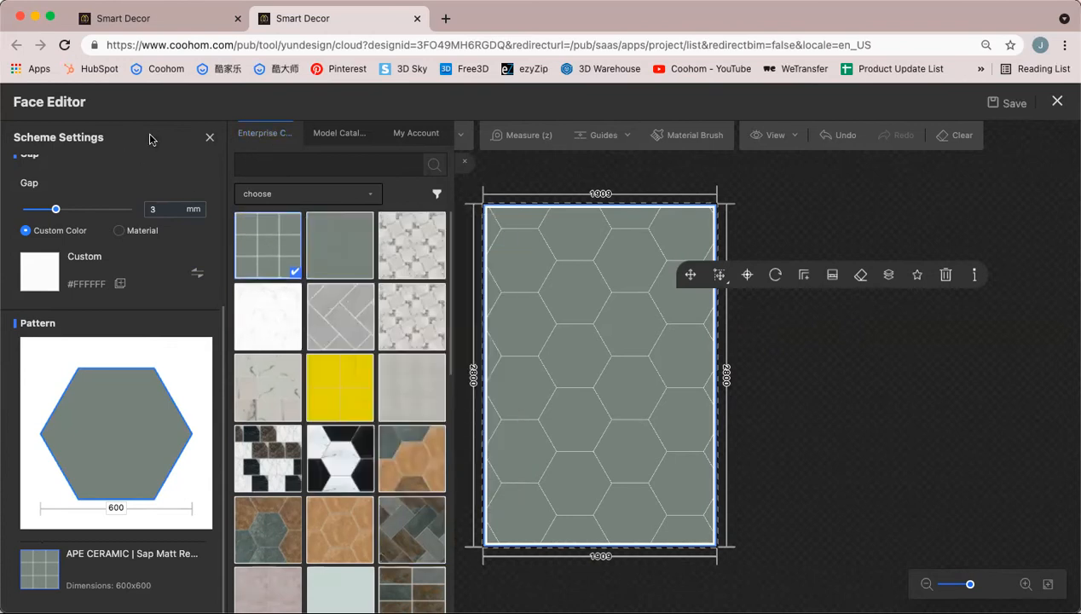
# Check the New Product paving library in the other Smart Decor browser tab and return to the Face Editor
pyautogui.click(140, 20)
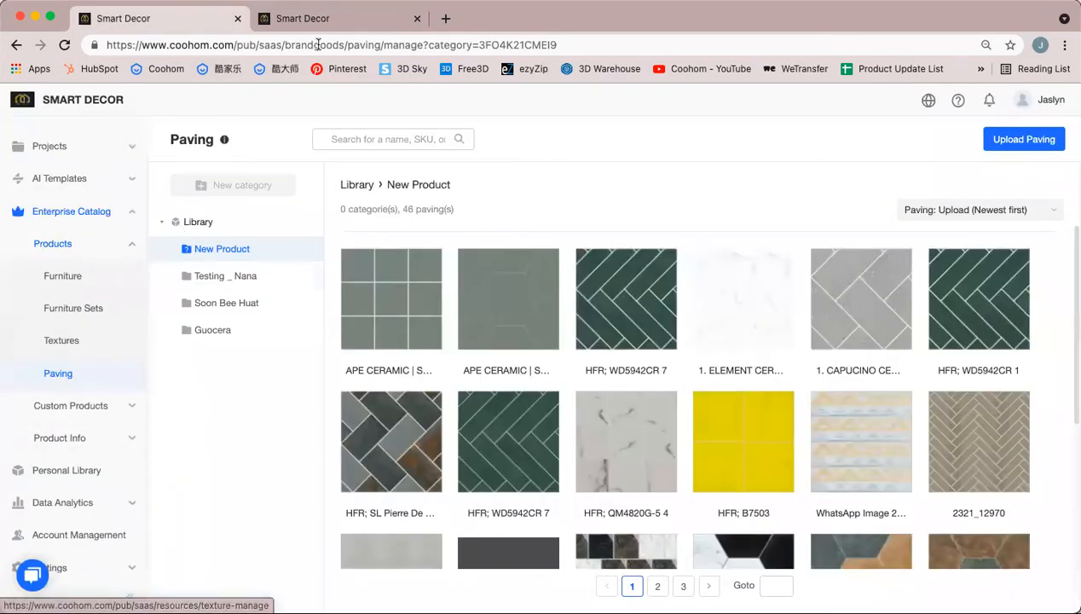
pyautogui.click(328, 20)
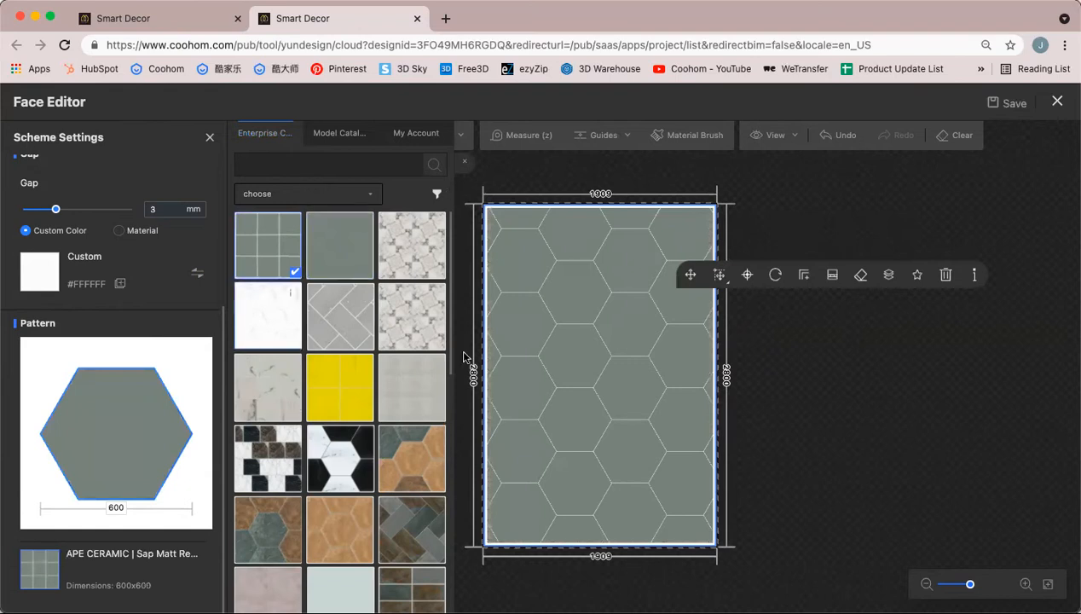
# Reselect the green hexagonal scheme, review its gap settings and open the tile catalog for its pattern
pyautogui.click(817, 450)
pyautogui.click(600, 366)
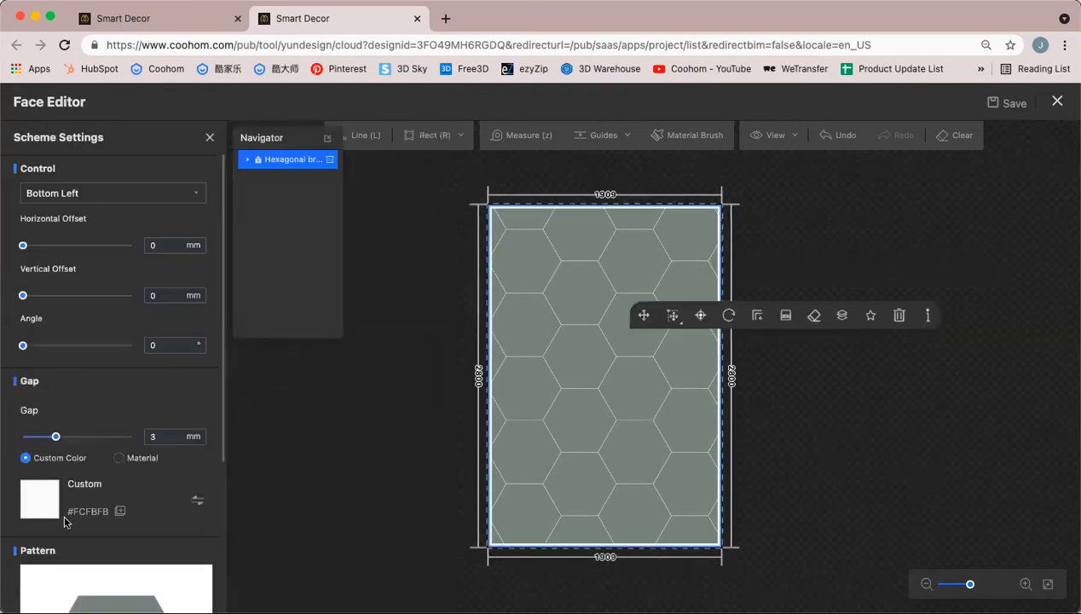
pyautogui.scroll(-3, 127, 529)
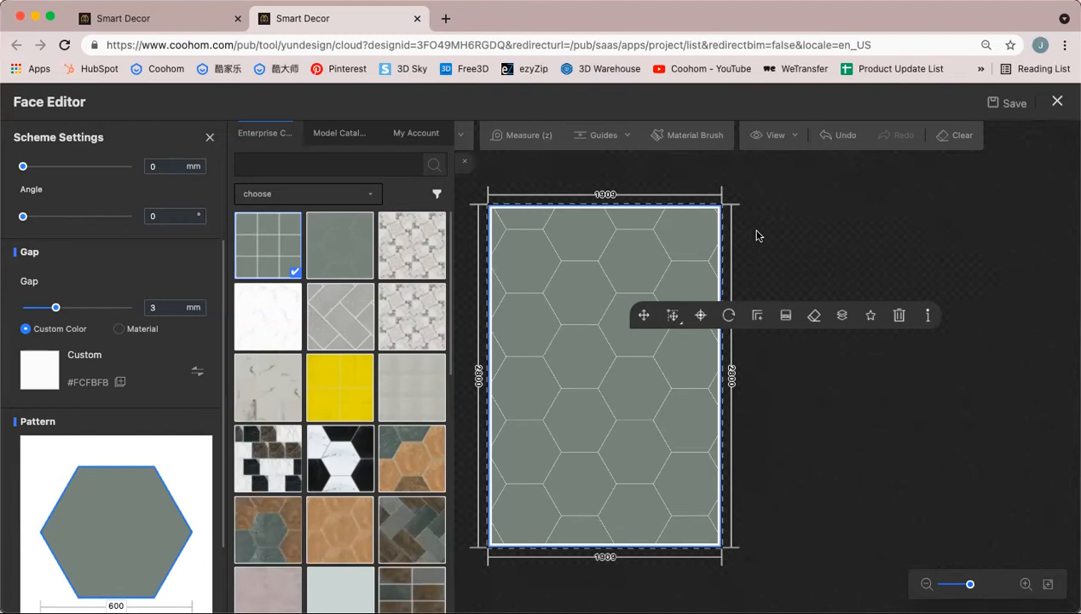
# Set the hexagon tile's width to 400 in the scheme's pattern and return to the Background Wall Editor
pyautogui.moveTo(291, 227)
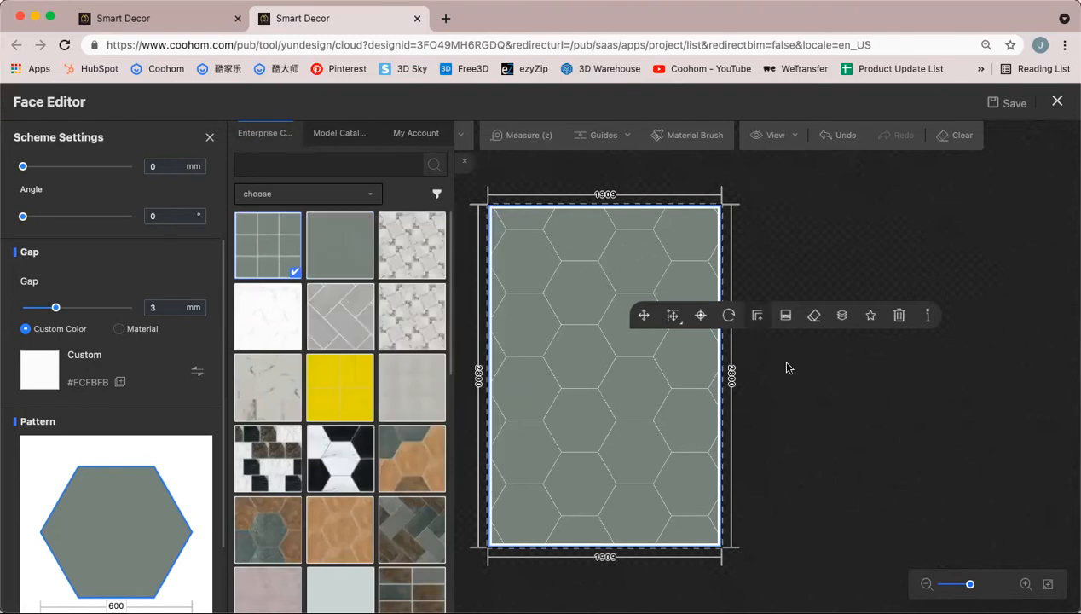
pyautogui.scroll(-2, 128, 554)
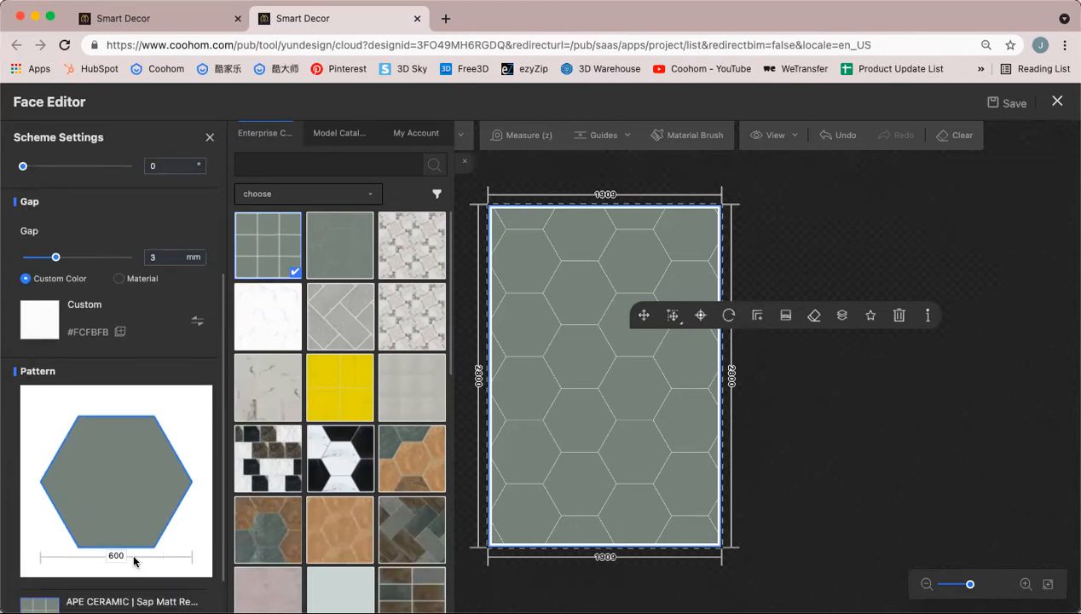
pyautogui.click(117, 555)
pyautogui.write('400')
pyautogui.press('Return')
pyautogui.click(117, 553)
pyautogui.click(800, 440)
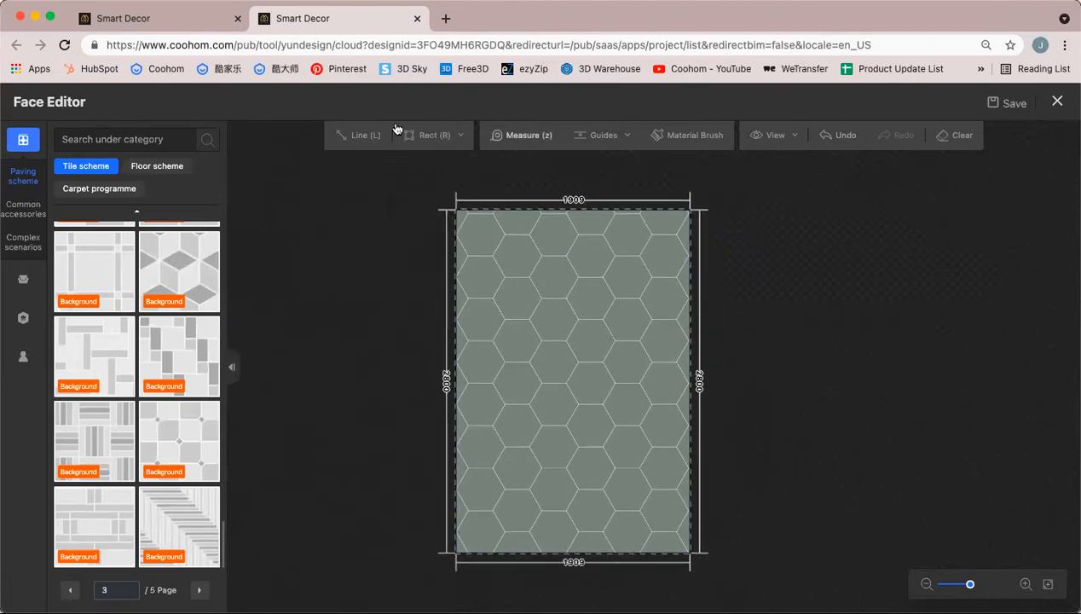
pyautogui.click(1057, 102)
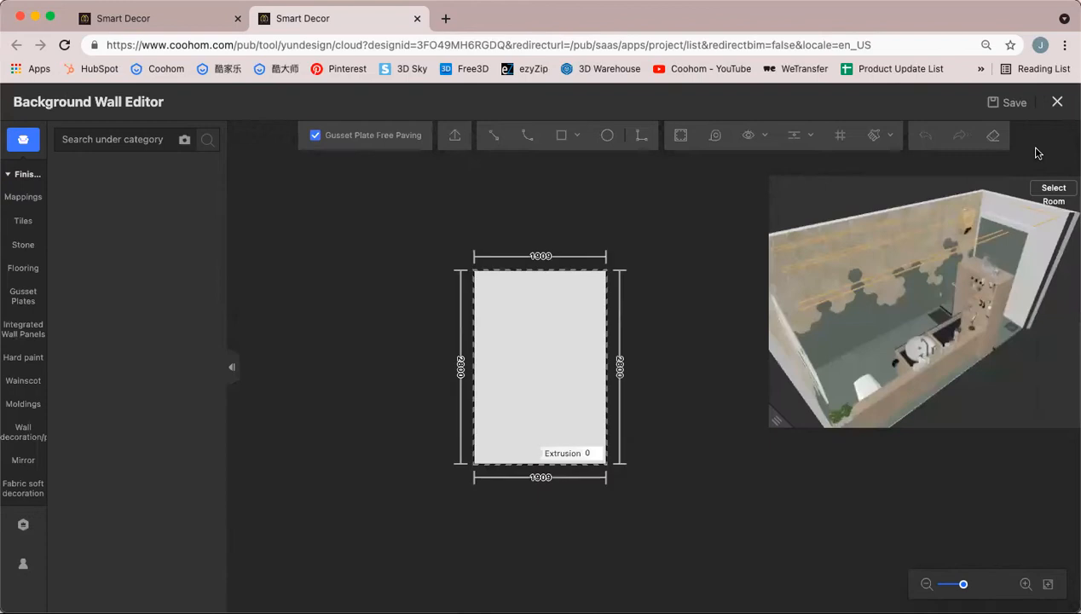
pyautogui.scroll(4, 576, 353)
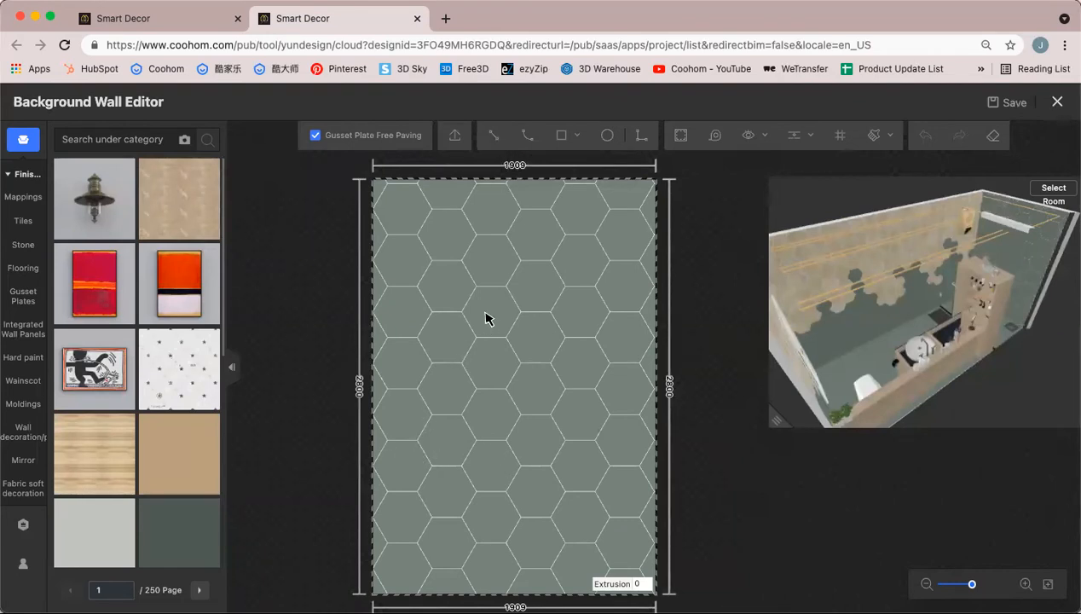
pyautogui.click(500, 139)
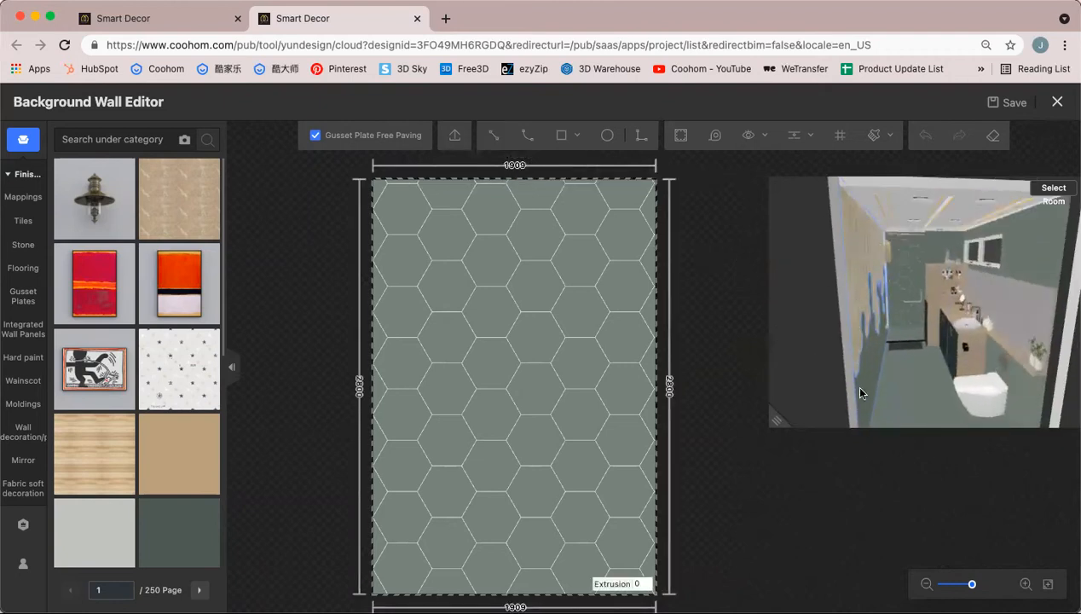
pyautogui.click(500, 139)
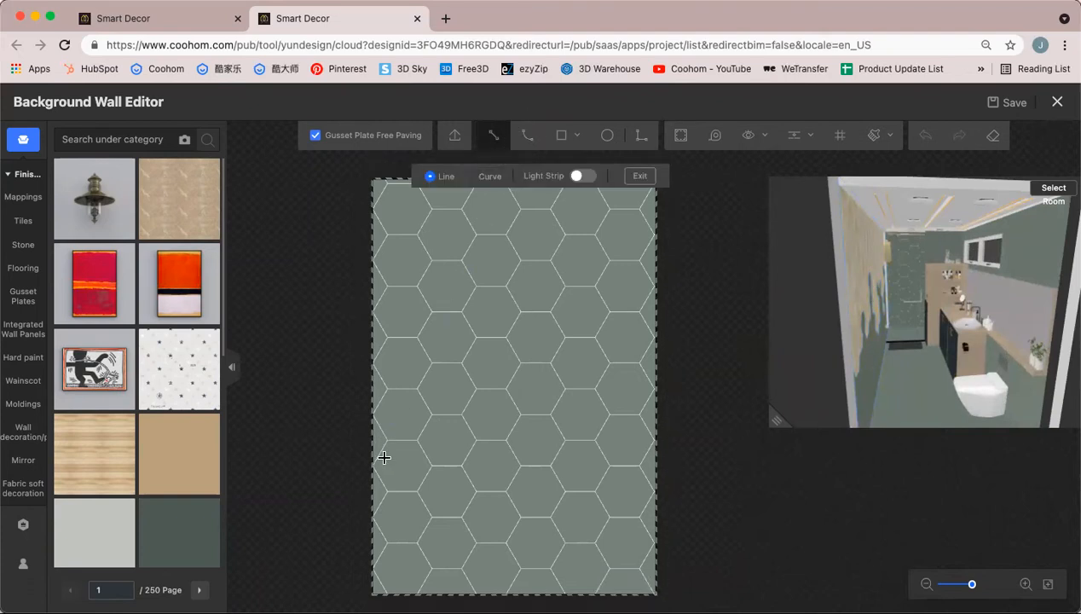
pyautogui.press('Escape')
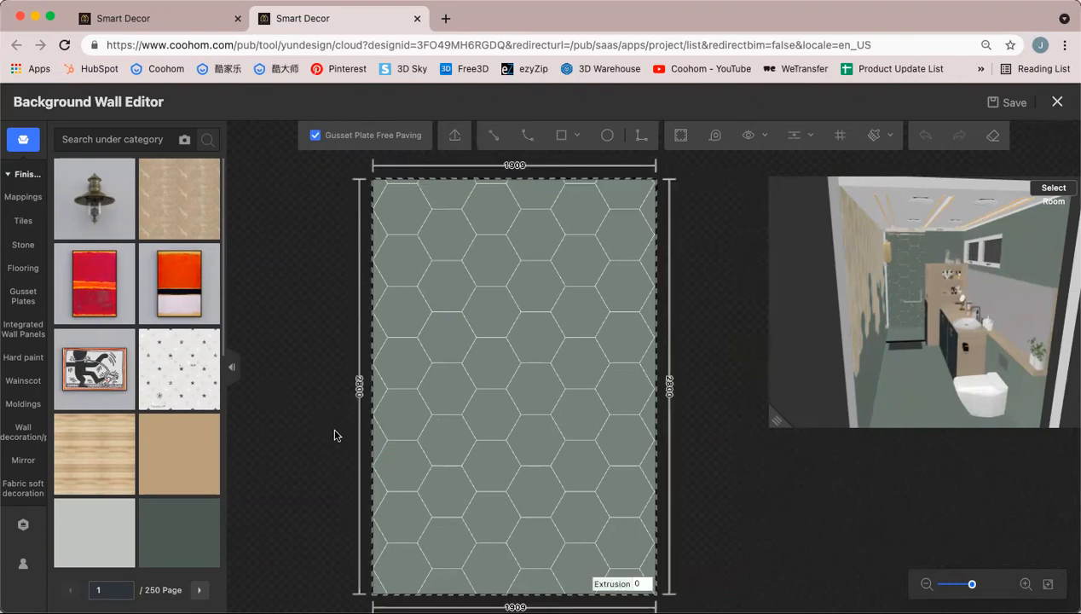
# Draw a line from the wall's left edge along five hexagon joints, about 200 mm each, passing over the first raised tile and back down
pyautogui.scroll(2, 332, 433)
pyautogui.scroll(2, 341, 430)
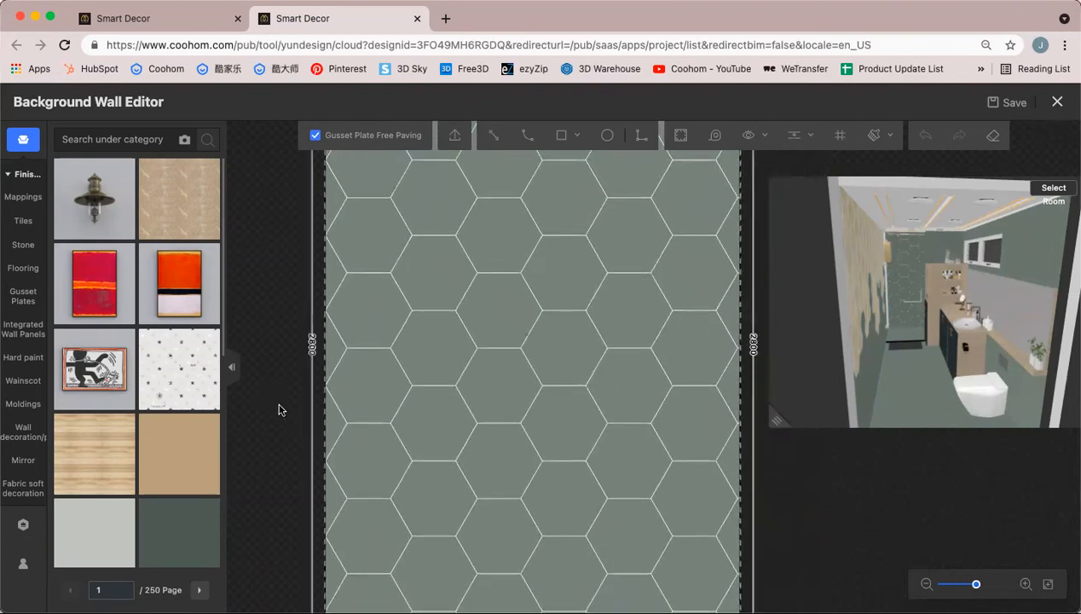
pyautogui.scroll(3, 279, 410)
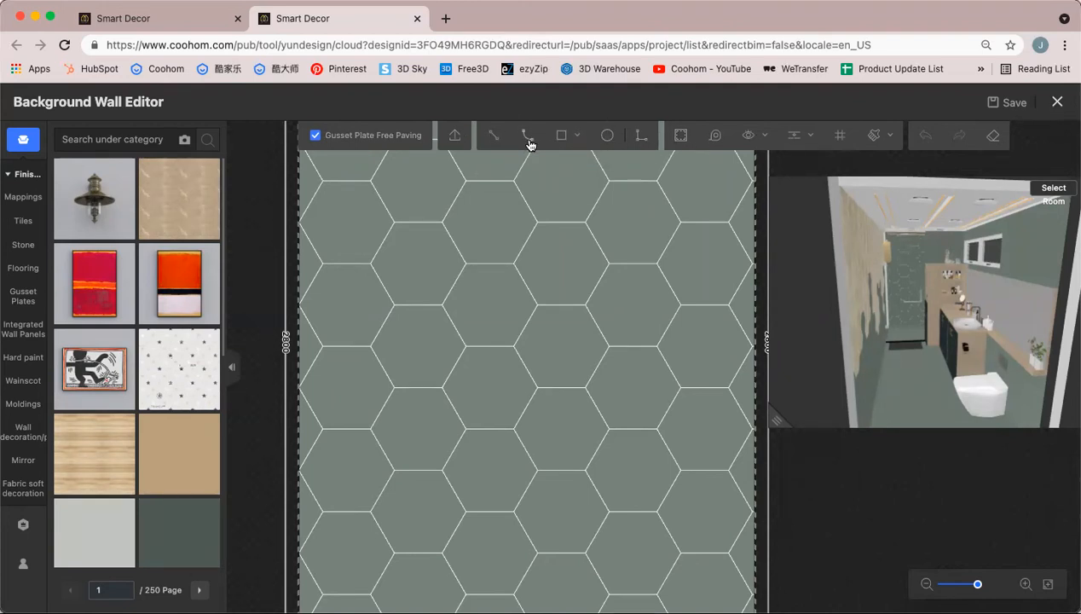
pyautogui.click(493, 135)
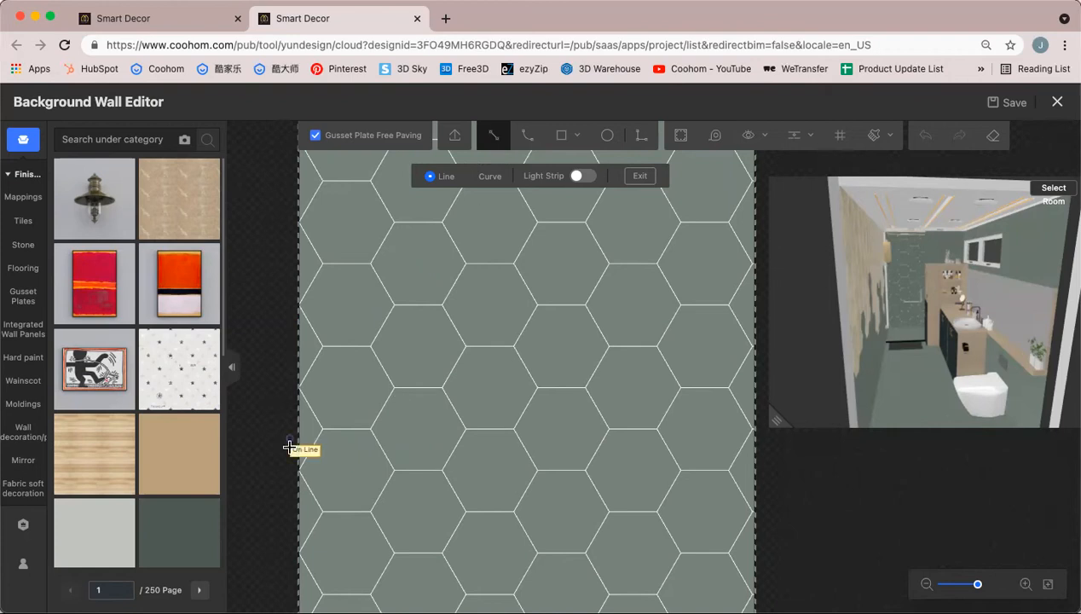
pyautogui.click(299, 472)
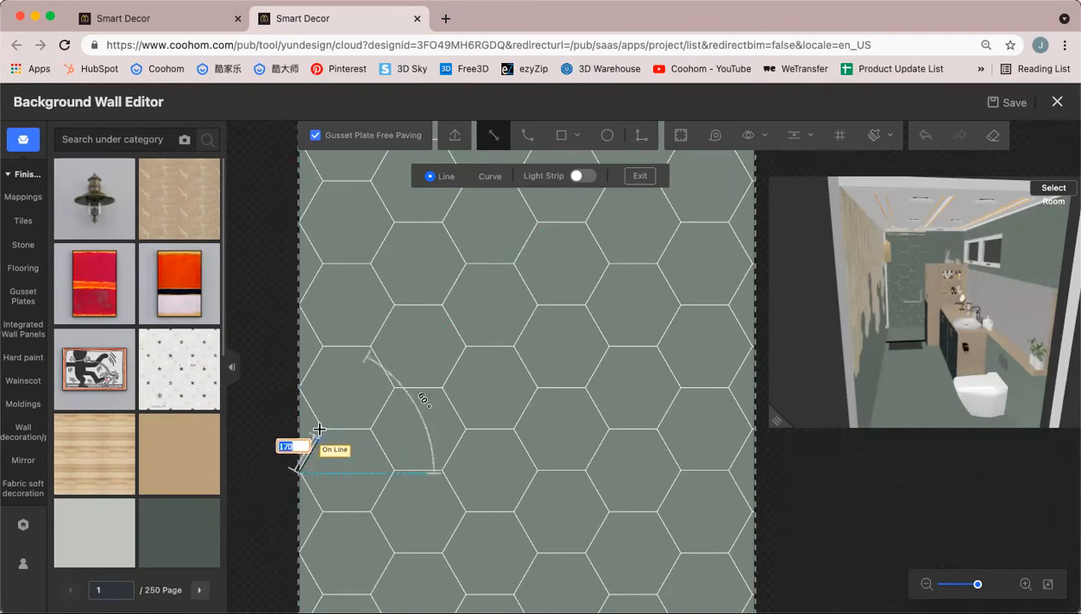
pyautogui.scroll(2, 315, 451)
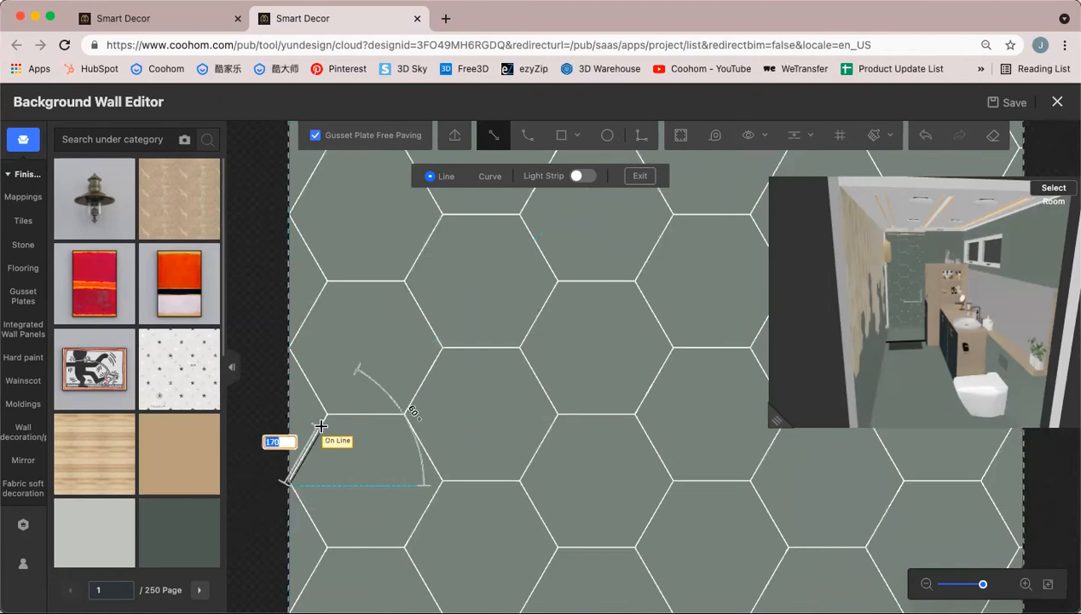
pyautogui.scroll(3, 289, 473)
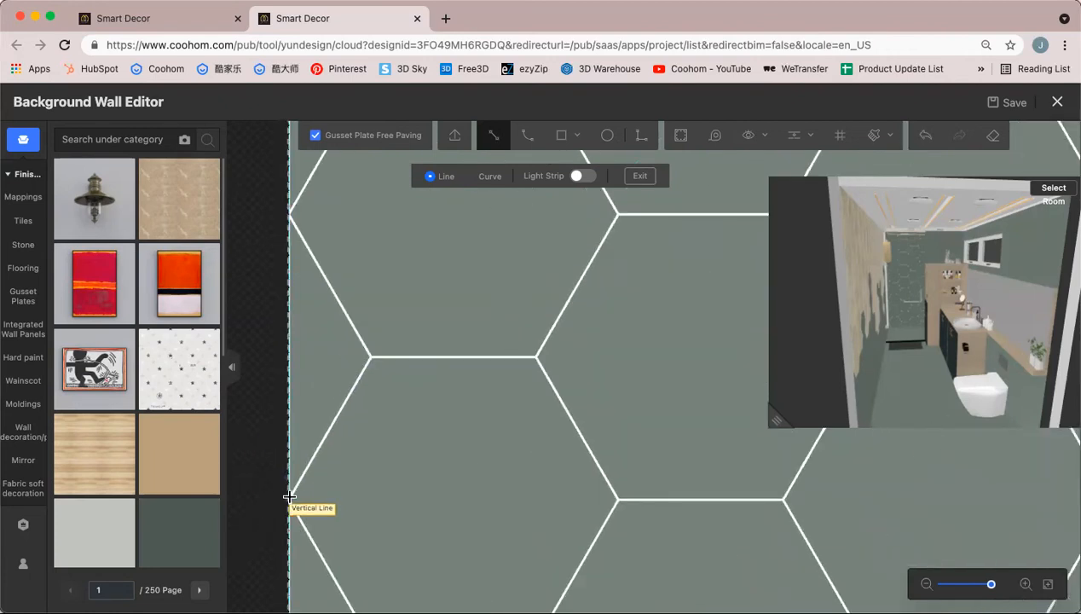
pyautogui.click(373, 356)
pyautogui.click(539, 356)
pyautogui.click(617, 216)
pyautogui.moveTo(652, 248); pyautogui.dragTo(345, 350, button='middle')
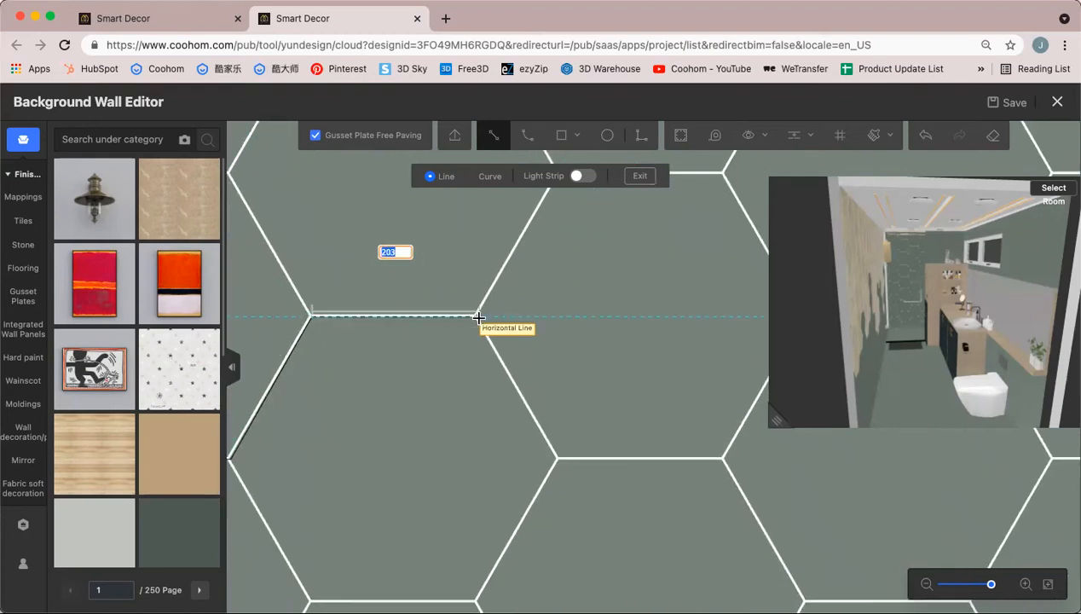
pyautogui.click(477, 316)
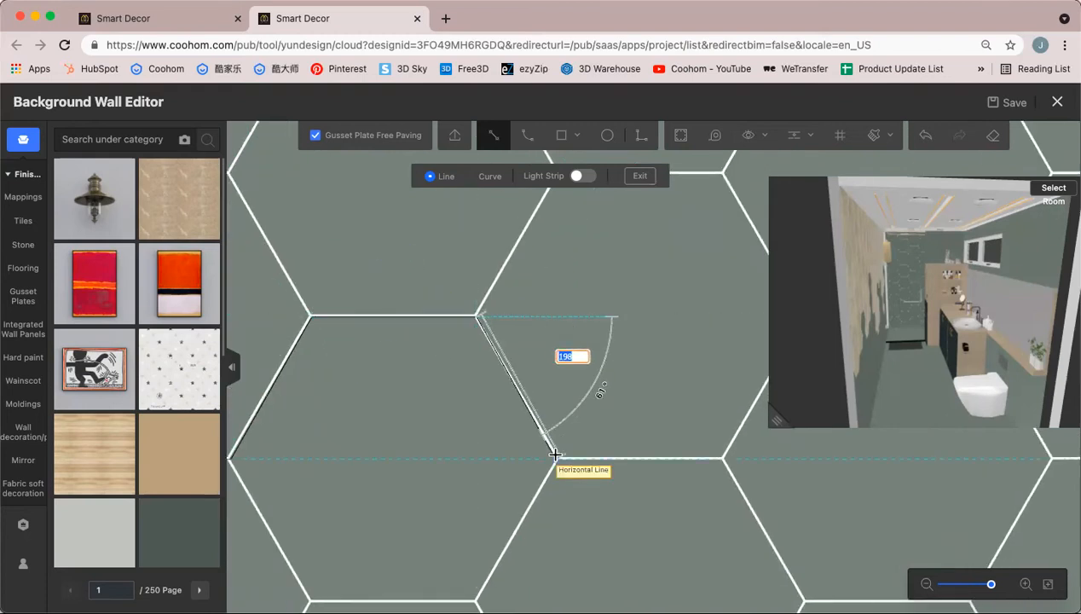
pyautogui.click(555, 458)
# Continue the line under the next hexagon and up its two right-hand sides, with segments of about 205, 200 and 202 mm
pyautogui.moveTo(680, 492); pyautogui.dragTo(461, 516, button='middle')
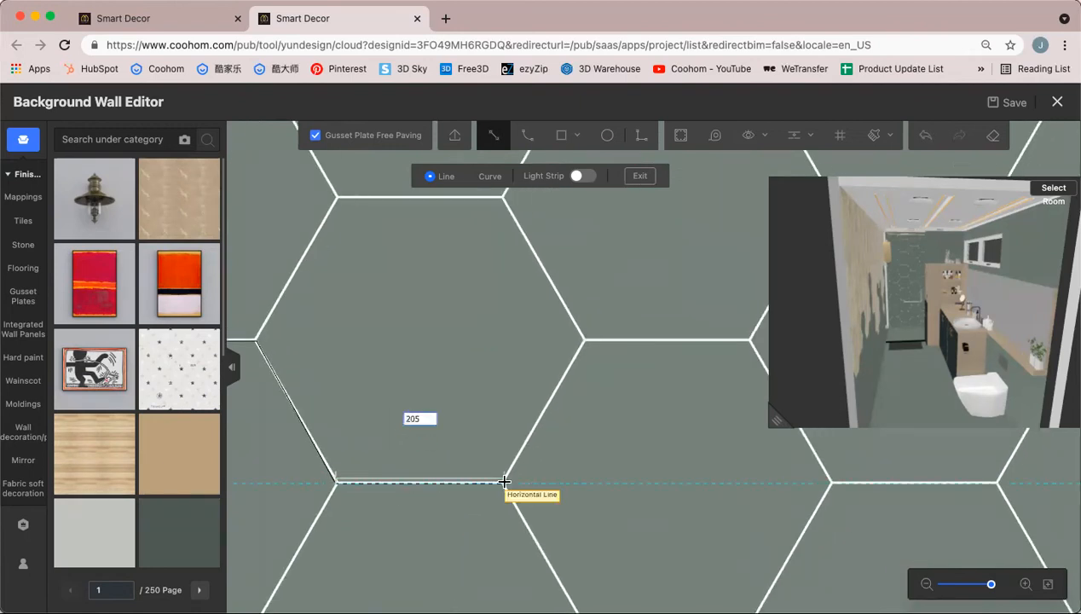
pyautogui.click(503, 483)
pyautogui.click(587, 338)
pyautogui.moveTo(569, 265); pyautogui.dragTo(554, 395, button='middle')
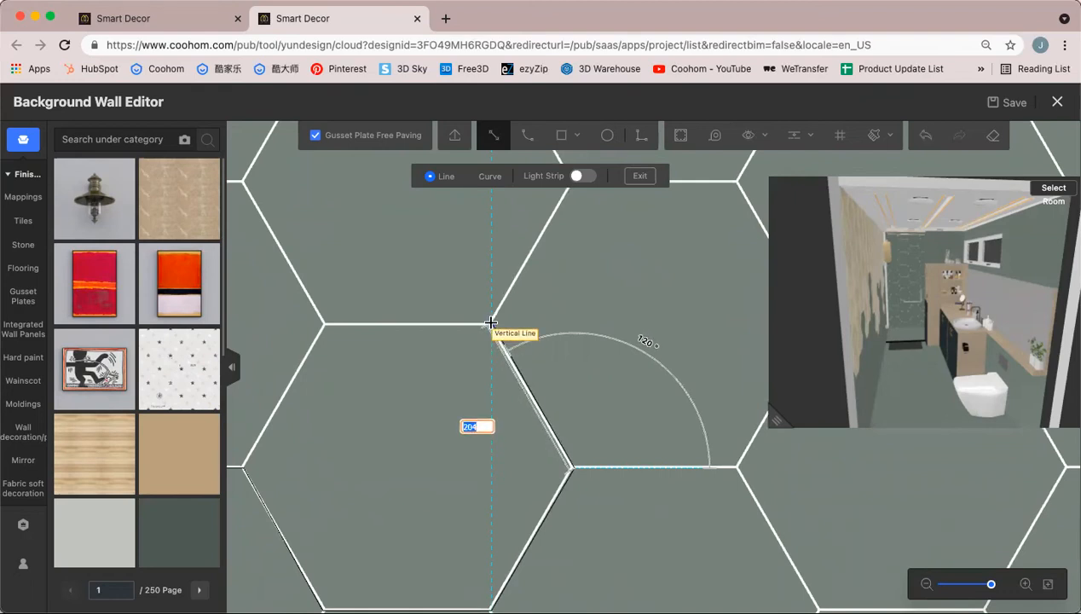
pyautogui.click(491, 324)
# Trace the line over the top of the next hexagon, down its right side and along the following horizontal joint, about 204 mm long
pyautogui.moveTo(491, 323); pyautogui.dragTo(447, 426, button='middle')
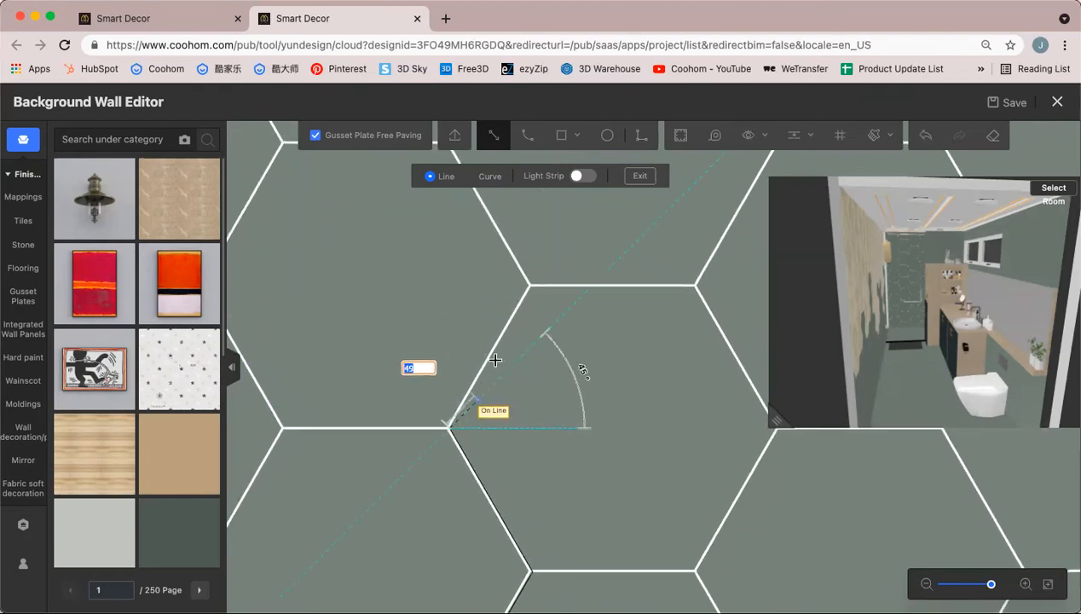
pyautogui.click(531, 285)
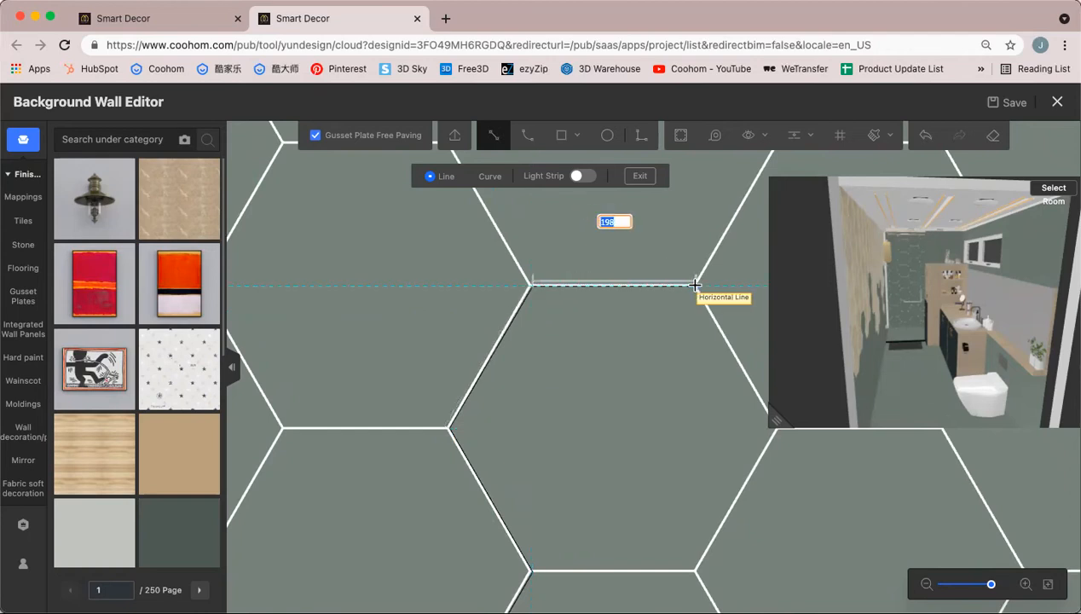
pyautogui.click(697, 284)
pyautogui.moveTo(711, 439); pyautogui.dragTo(514, 407, button='right')
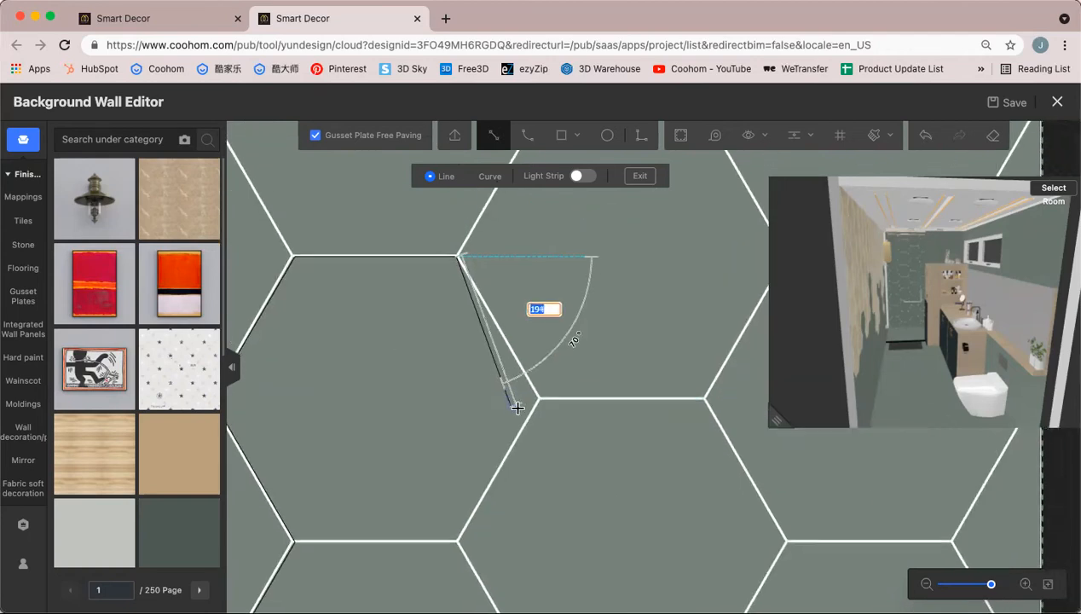
pyautogui.click(538, 398)
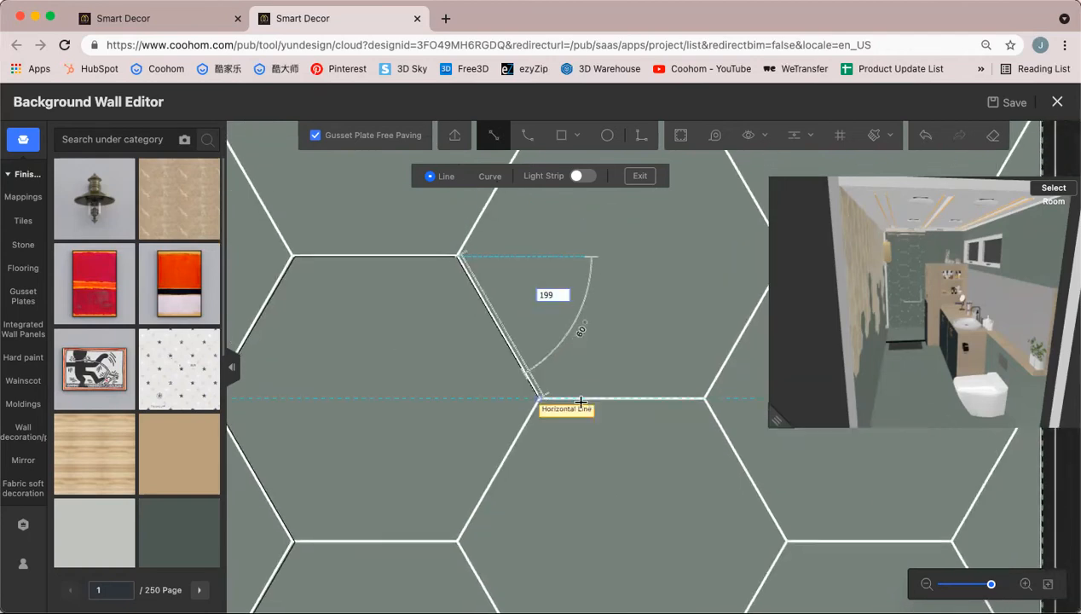
pyautogui.click(707, 398)
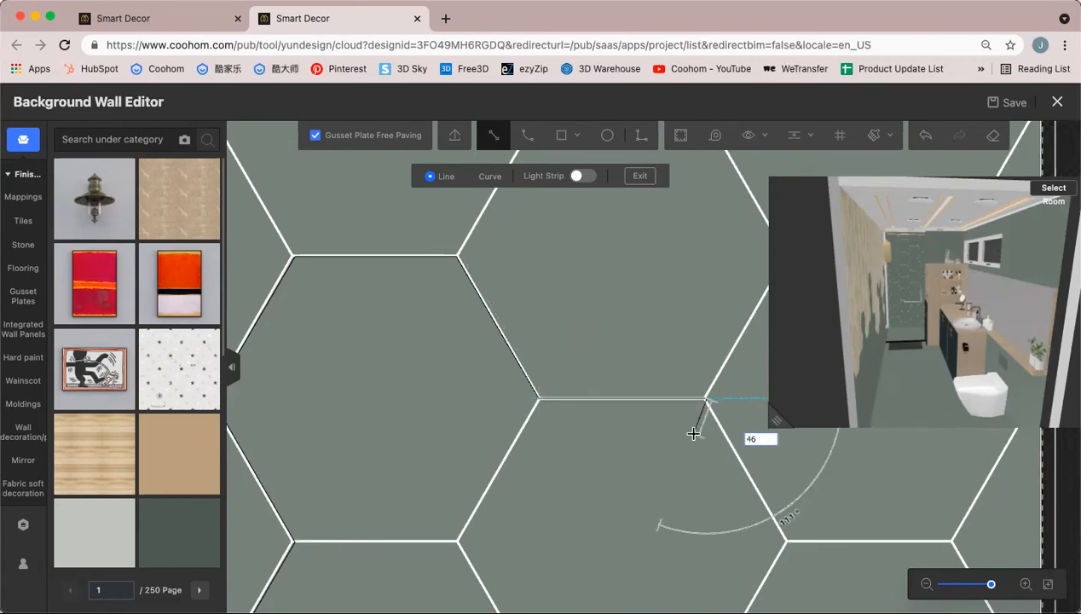
# Trace the remaining hexagon joints up to the wall's right edge and finish the line, dividing the wall into two areas
pyautogui.moveTo(695, 430); pyautogui.dragTo(411, 483, button='right')
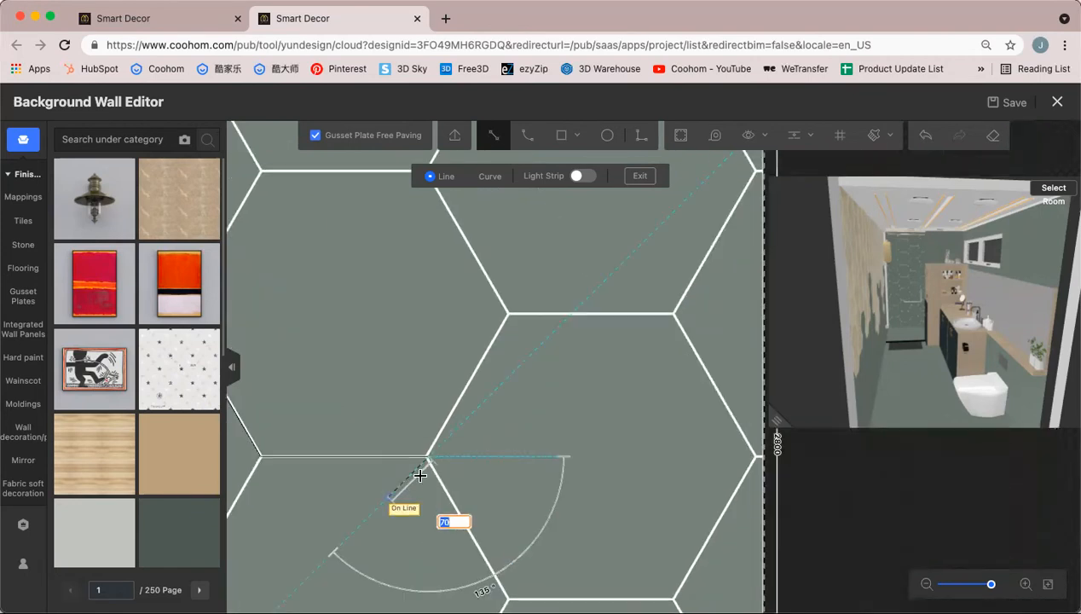
pyautogui.click(509, 313)
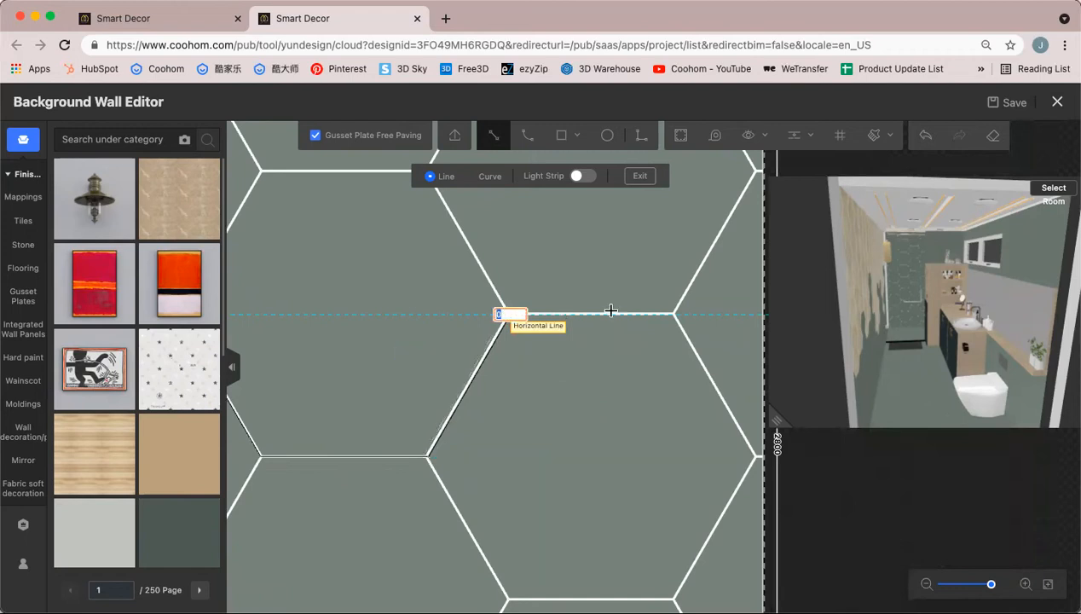
pyautogui.click(674, 314)
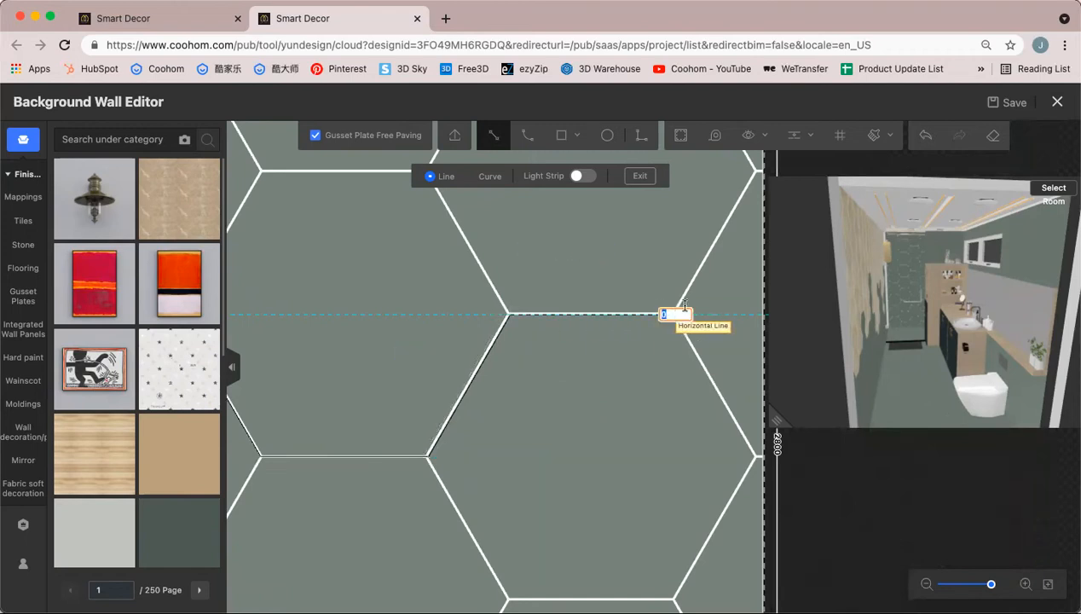
pyautogui.click(755, 172)
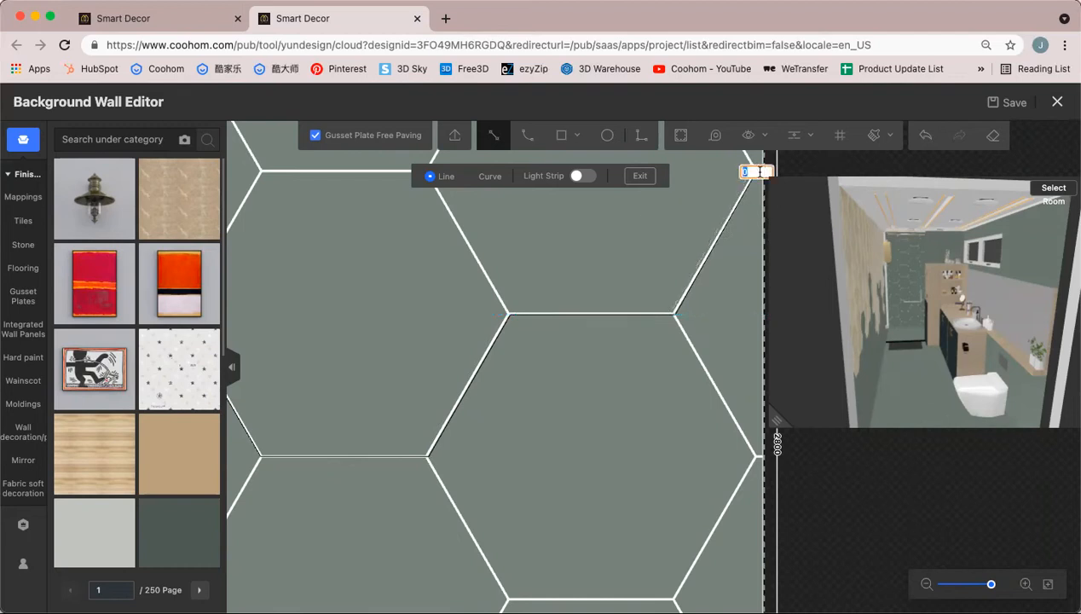
pyautogui.moveTo(735, 241); pyautogui.dragTo(335, 418, button='right')
pyautogui.scroll(5, 322, 346)
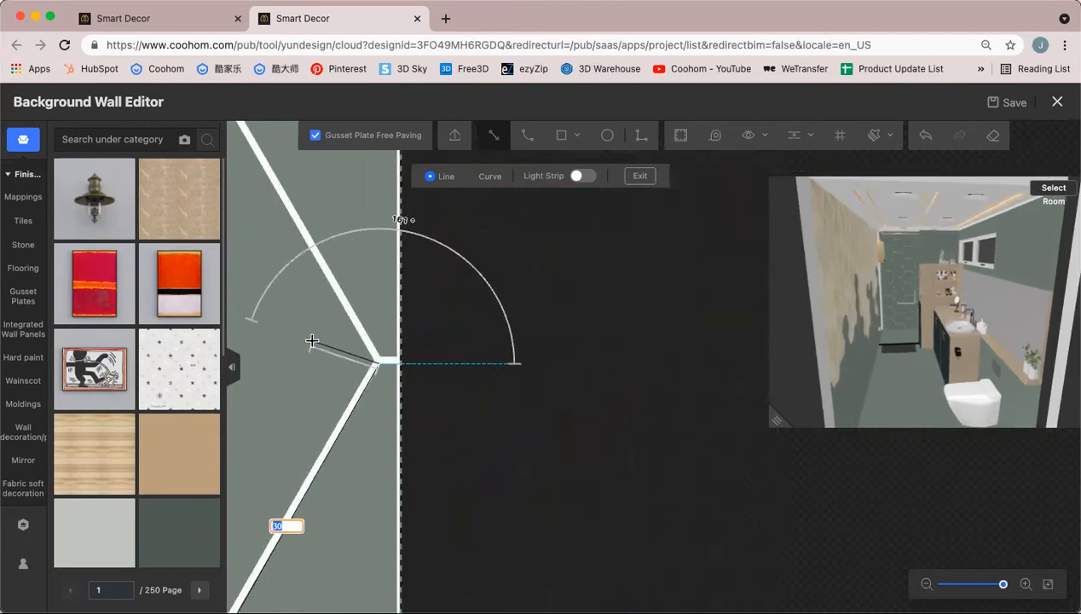
pyautogui.scroll(3, 321, 342)
pyautogui.click(562, 400)
pyautogui.press('Escape')
pyautogui.press('Escape')
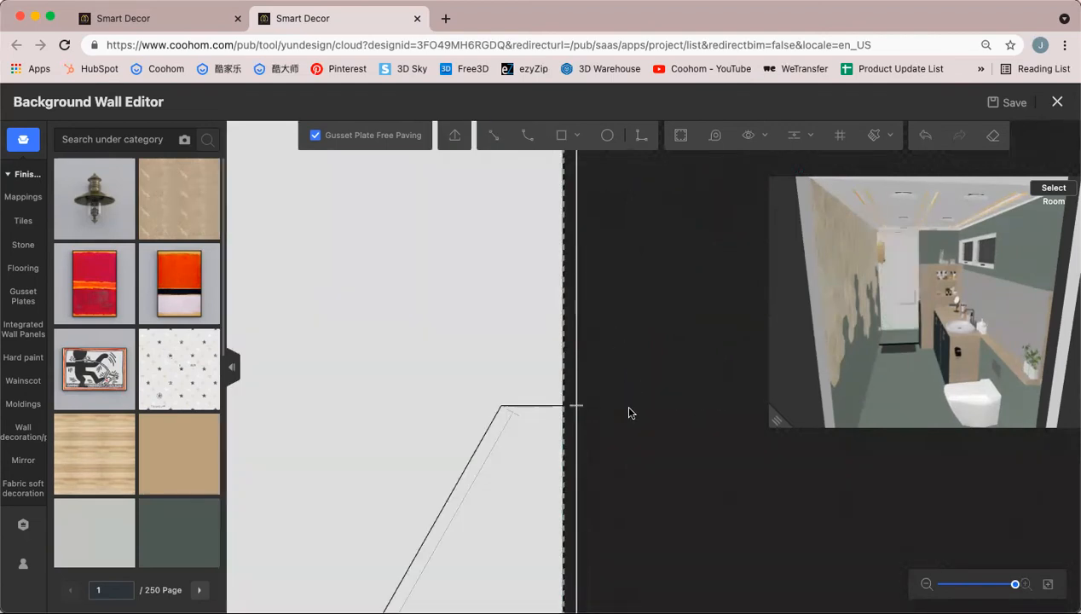
# Select the upper tiled area of the wall and set its hexagon pattern's width to 300
pyautogui.scroll(-2, 629, 412)
pyautogui.scroll(-5, 629, 413)
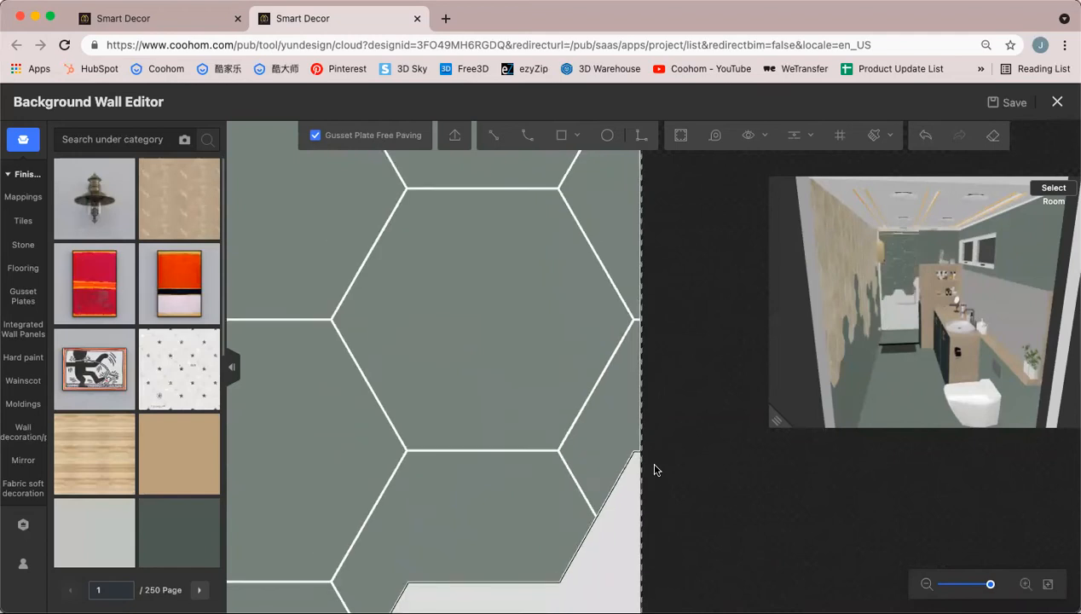
pyautogui.scroll(-5, 657, 470)
pyautogui.moveTo(639, 392); pyautogui.dragTo(636, 328)
pyautogui.click(450, 262)
pyautogui.scroll(-3, 90, 458)
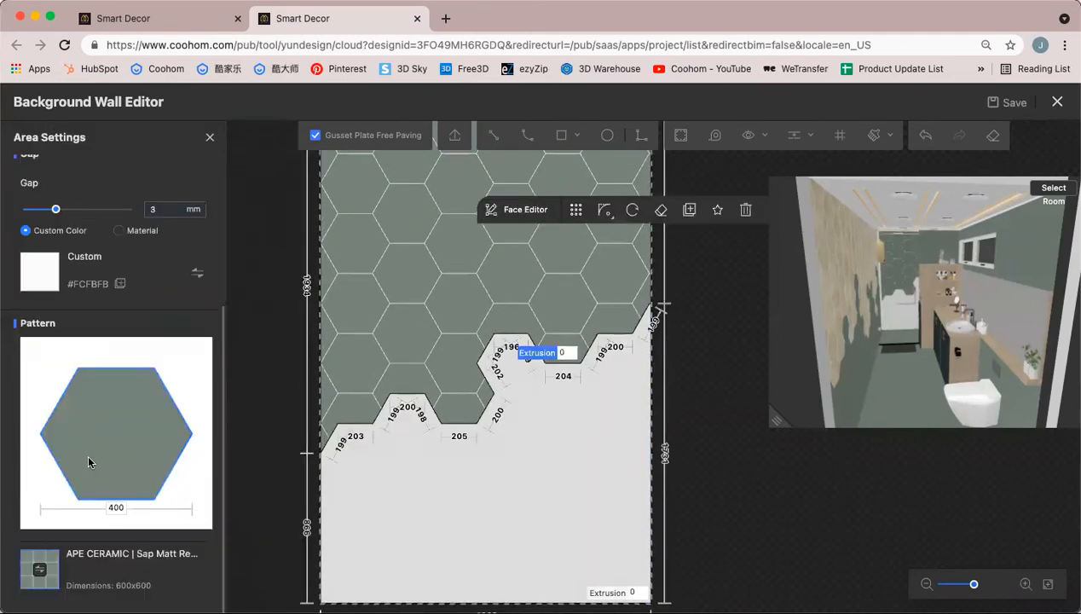
pyautogui.click(115, 508)
pyautogui.write('3')
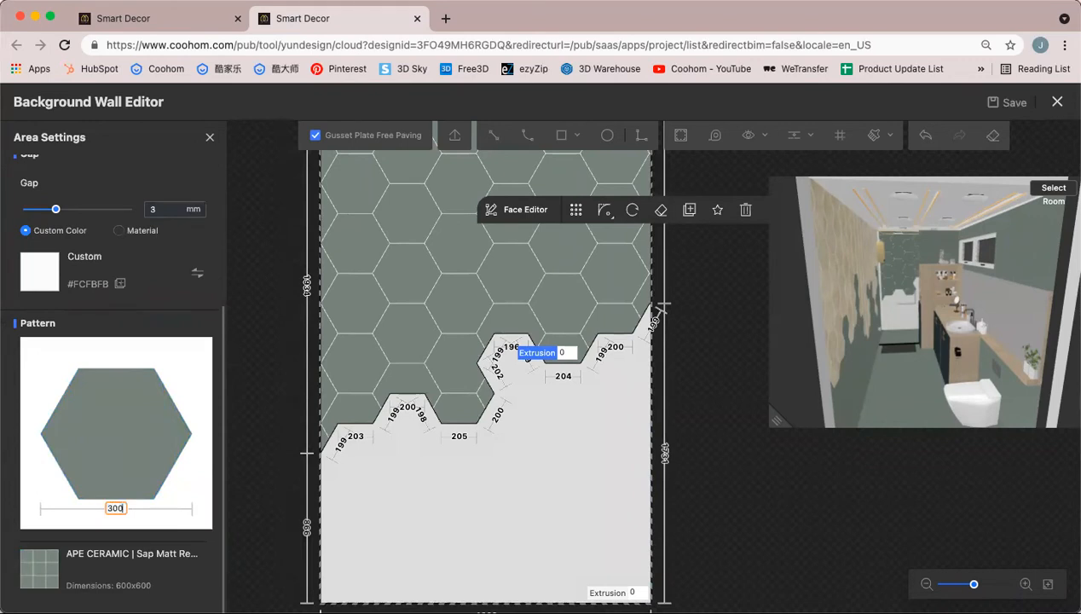
pyautogui.press('Return')
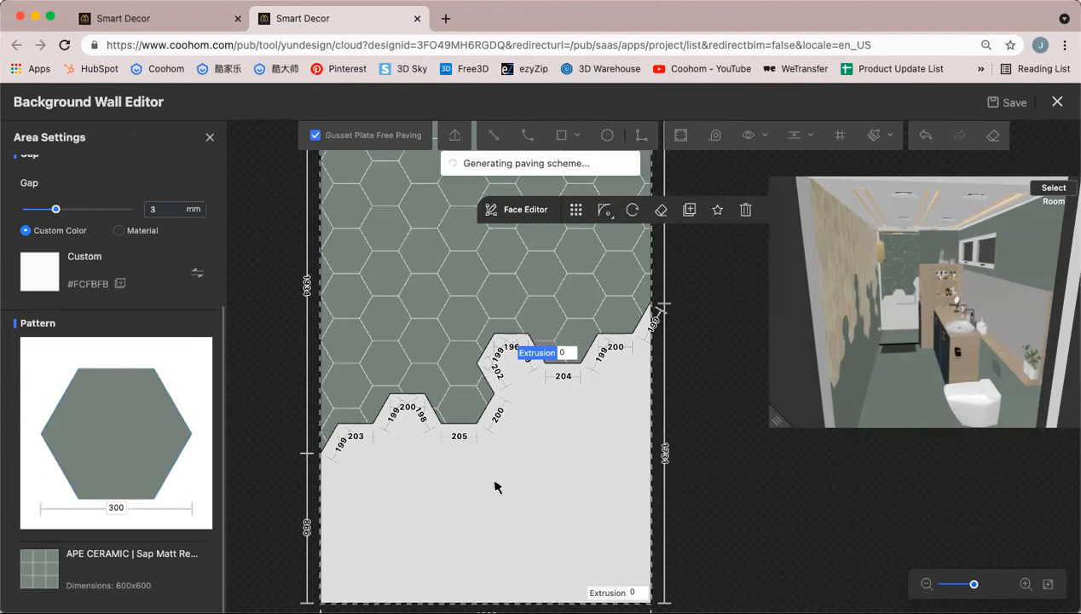
# Set the upper area's hexagon pattern width back to 400
pyautogui.click(116, 508)
pyautogui.write('4')
pyautogui.press('Return')
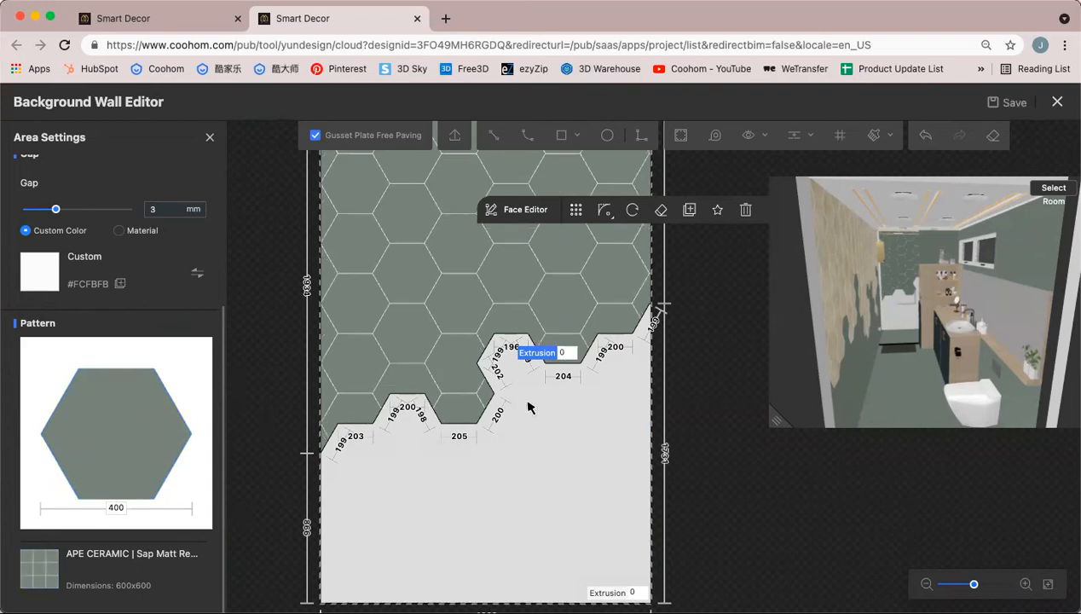
pyautogui.moveTo(303, 305); pyautogui.dragTo(311, 345)
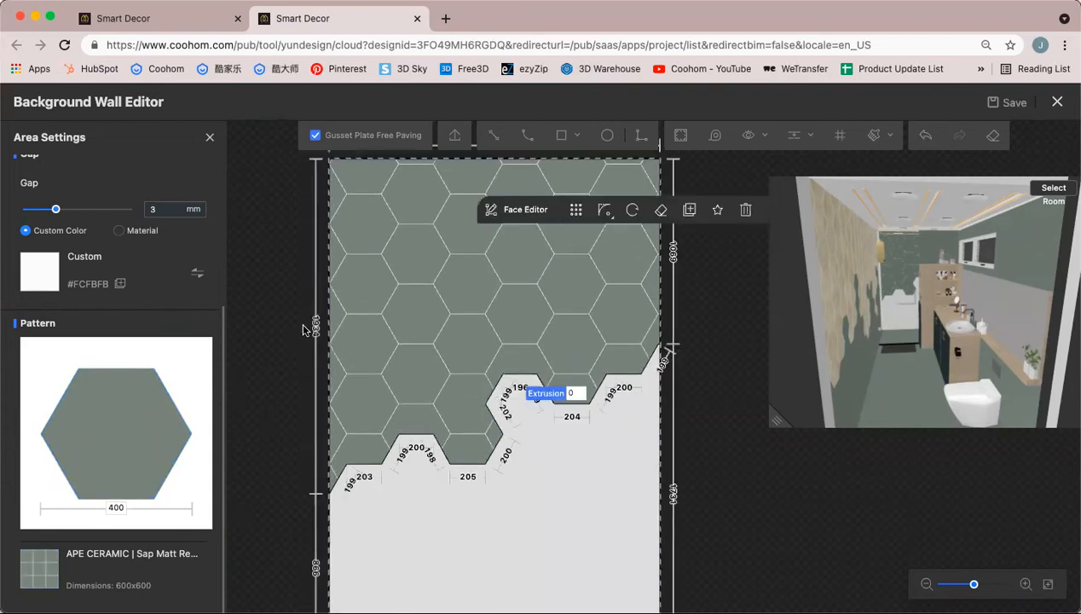
# Shift the upper area's hexagon pattern to a vertical offset of about 808 mm
pyautogui.scroll(5, 125, 415)
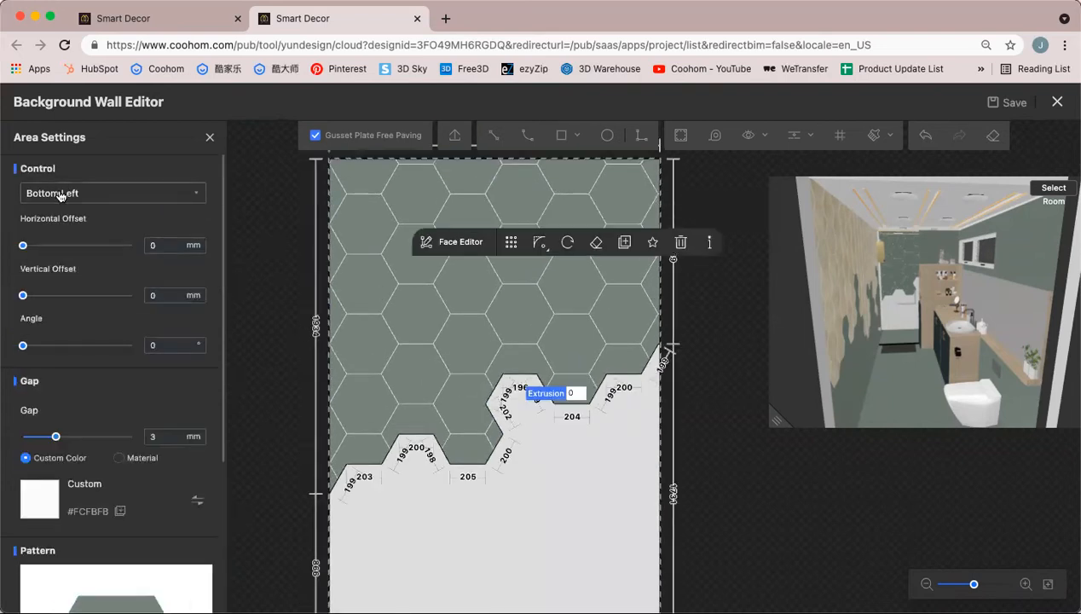
pyautogui.click(164, 244)
pyautogui.click(166, 295)
pyautogui.click(157, 245)
pyautogui.click(168, 296)
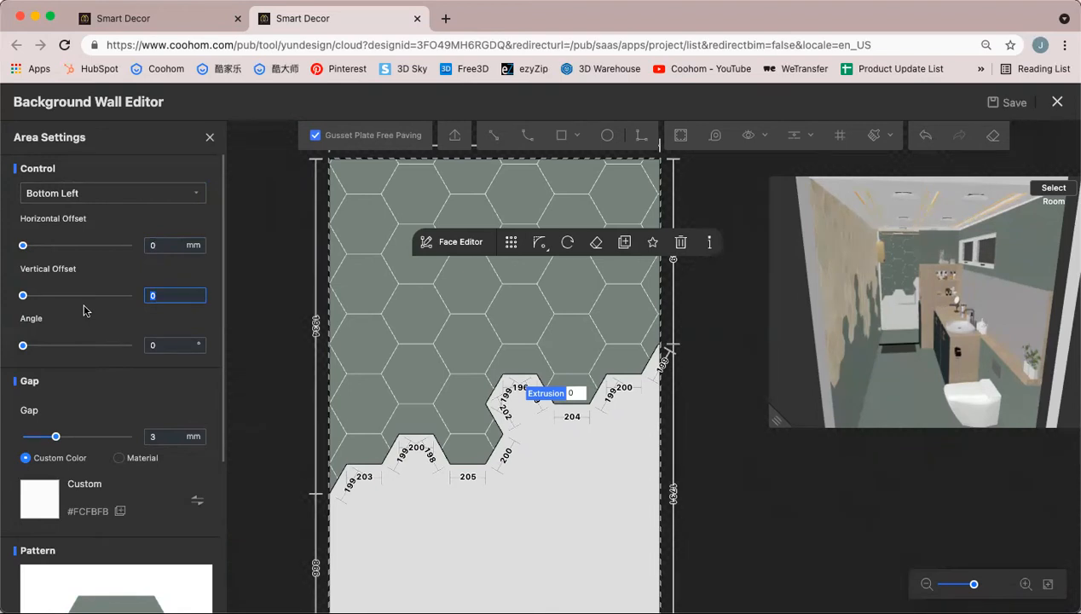
pyautogui.moveTo(23, 296); pyautogui.dragTo(41, 301)
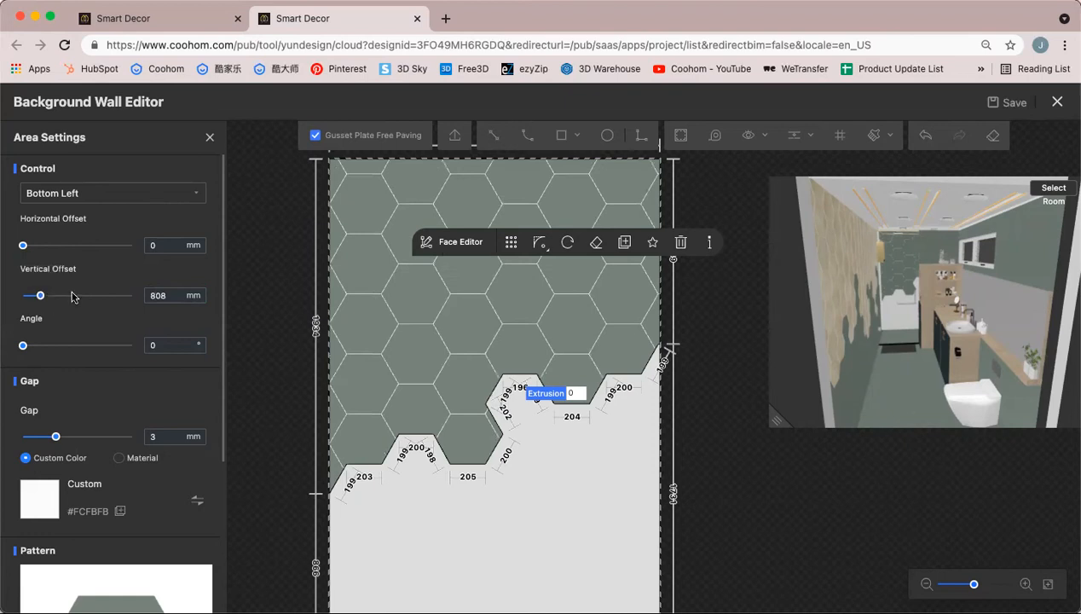
# Try vertical offsets of 700 mm and 900 mm on the upper area's hexagon pattern
pyautogui.click(196, 301)
pyautogui.click(195, 301)
pyautogui.doubleClick(153, 292)
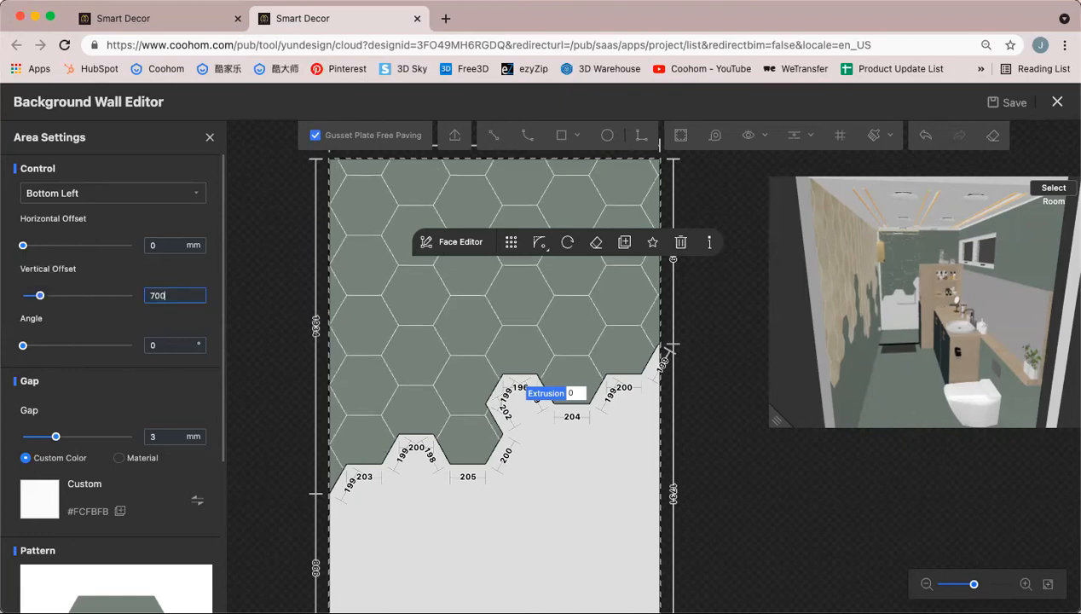
pyautogui.press('Return')
pyautogui.doubleClick(162, 295)
pyautogui.write('900')
pyautogui.press('Return')
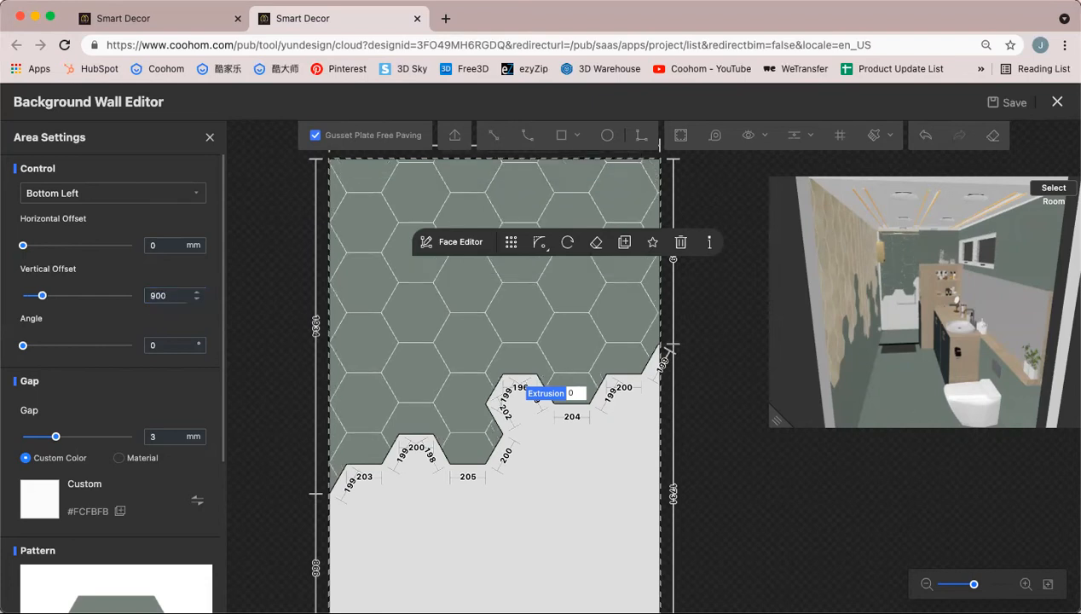
# Set the upper pattern's vertical offset to 850 mm and fine-tune it to 866 mm so the joints meet the dividing line
pyautogui.doubleClick(159, 295)
pyautogui.write('86')
pyautogui.press('Return')
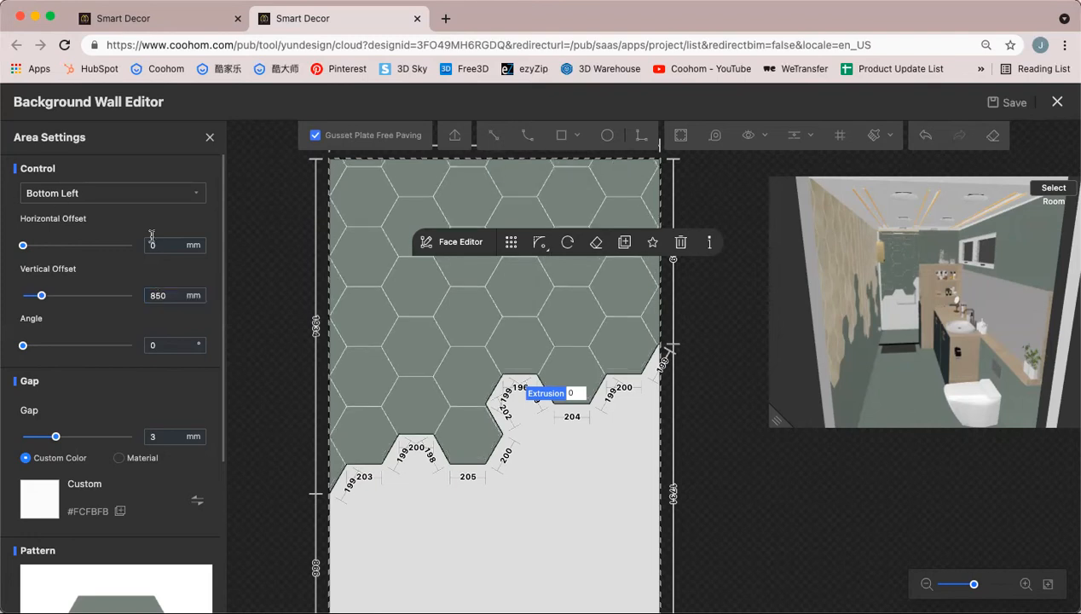
pyautogui.click(198, 294)
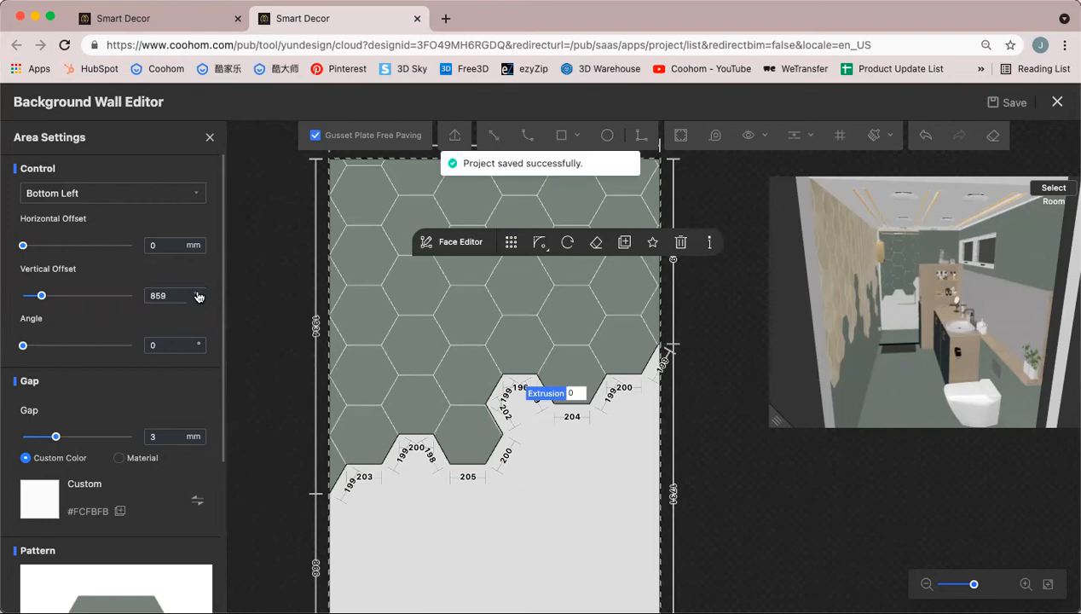
pyautogui.click(198, 295)
pyautogui.click(198, 294)
pyautogui.click(197, 294)
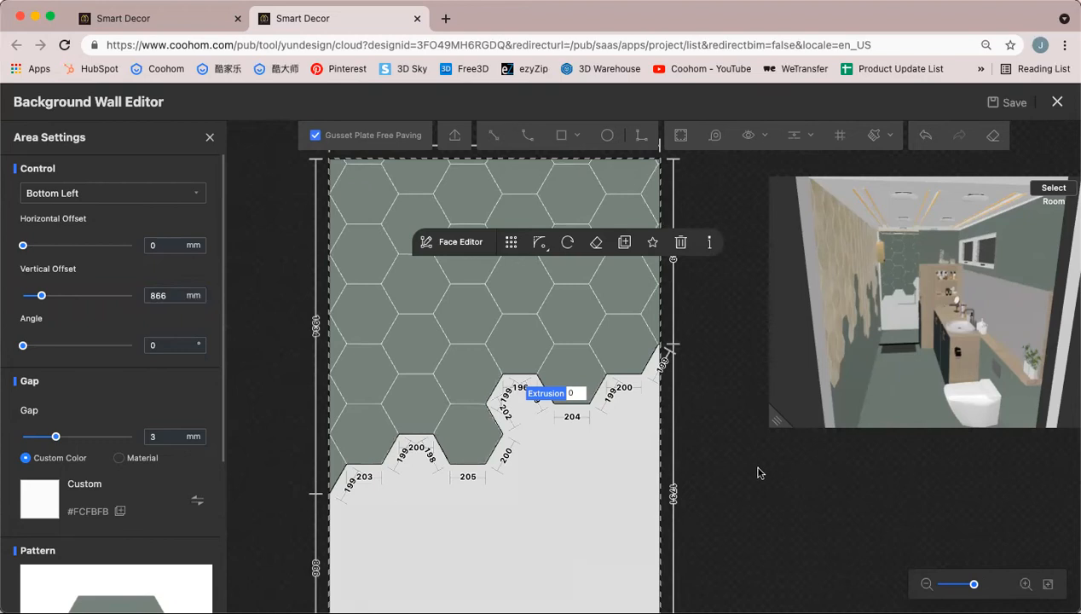
# Check the pattern against the dividing line, reselect the upper area and try a horizontal offset of 1 mm
pyautogui.click(733, 479)
pyautogui.moveTo(655, 483); pyautogui.dragTo(623, 473)
pyautogui.scroll(5, 622, 474)
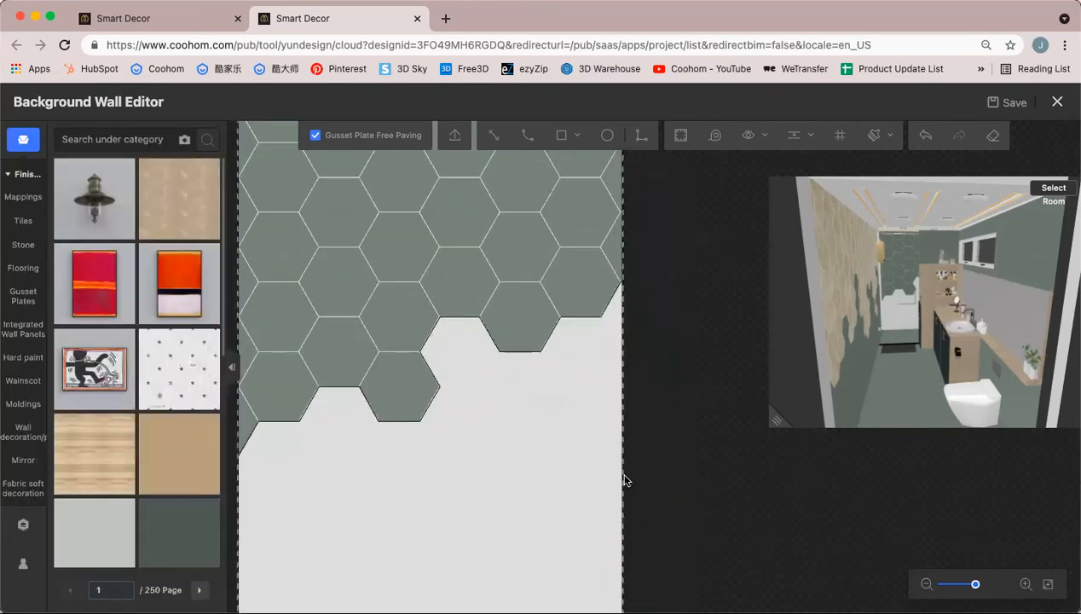
pyautogui.moveTo(663, 374); pyautogui.dragTo(693, 368)
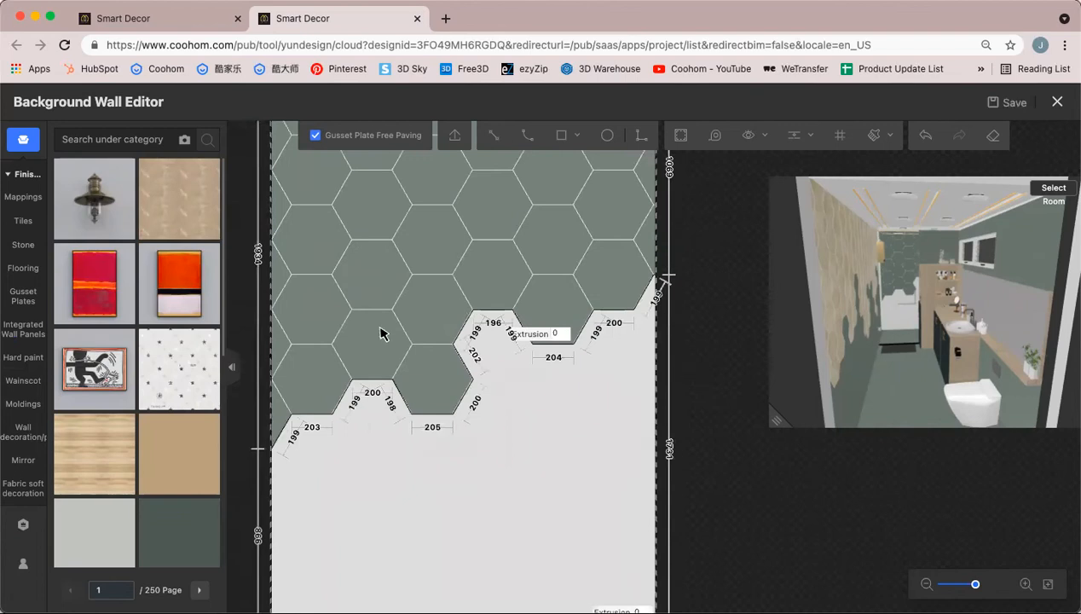
pyautogui.click(379, 331)
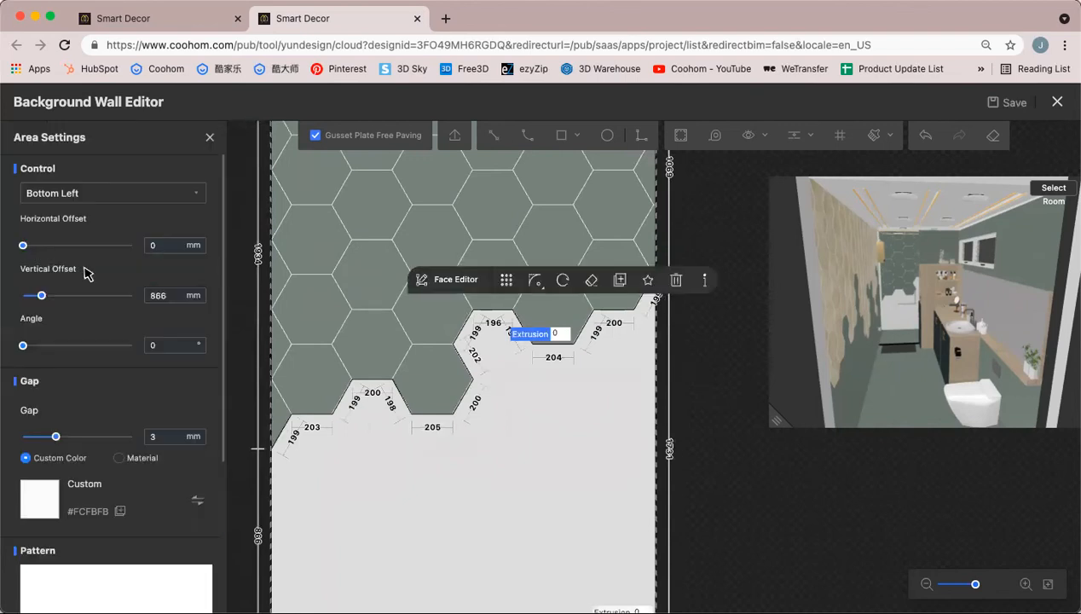
pyautogui.doubleClick(196, 243)
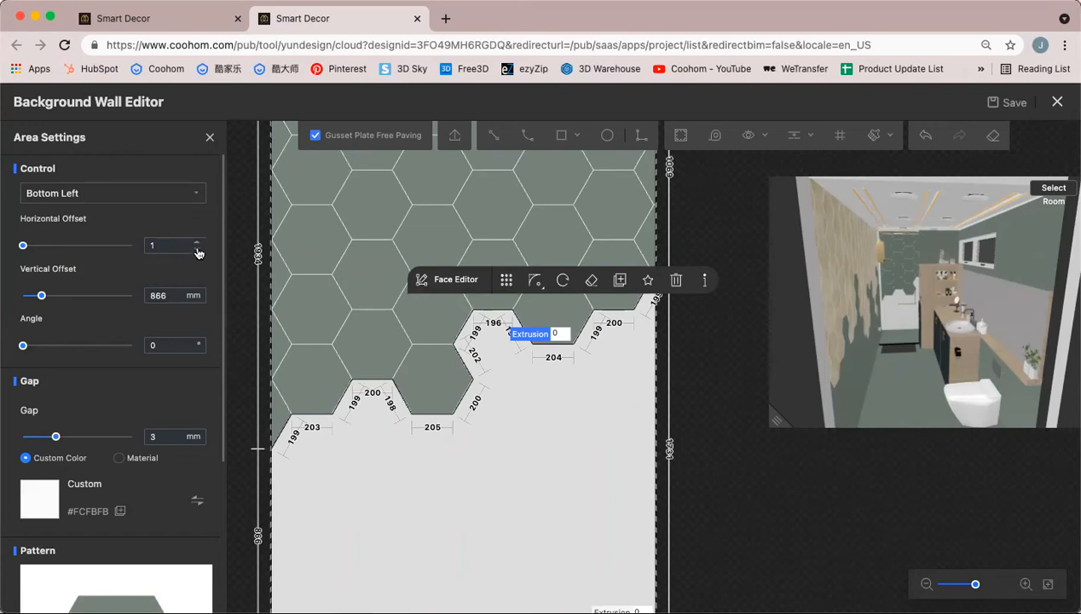
# Select the untiled lower area of the wall and open it in the Face Editor
pyautogui.click(695, 480)
pyautogui.scroll(-2, 695, 479)
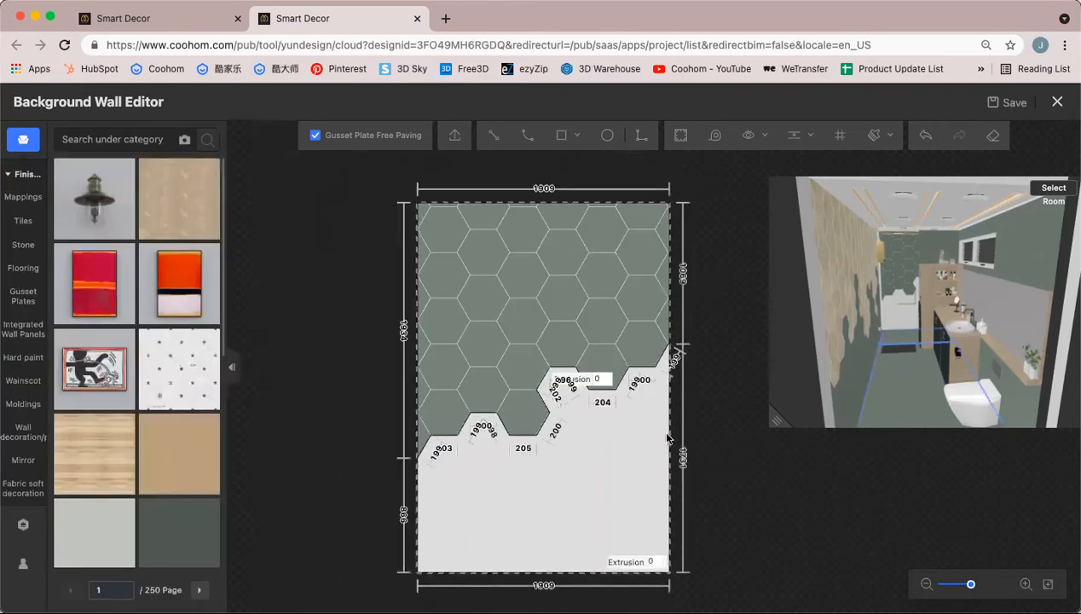
pyautogui.moveTo(695, 480); pyautogui.dragTo(642, 457)
pyautogui.click(547, 426)
pyautogui.click(631, 397)
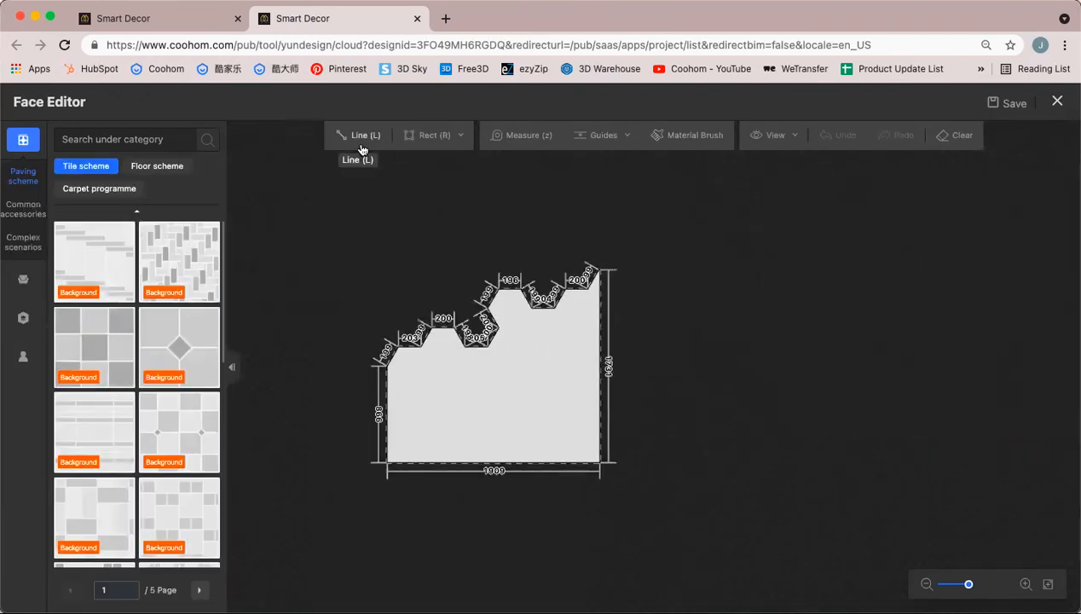
# Find the plain hexagon pattern among the tile schemes and apply it to the lower area
pyautogui.scroll(2, 357, 393)
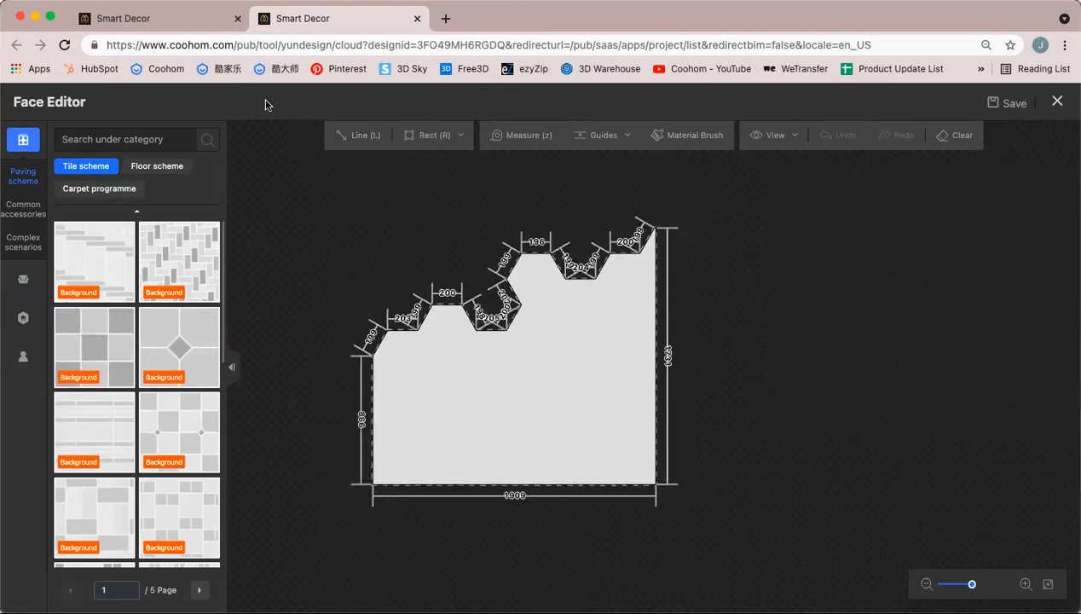
pyautogui.scroll(-10, 111, 341)
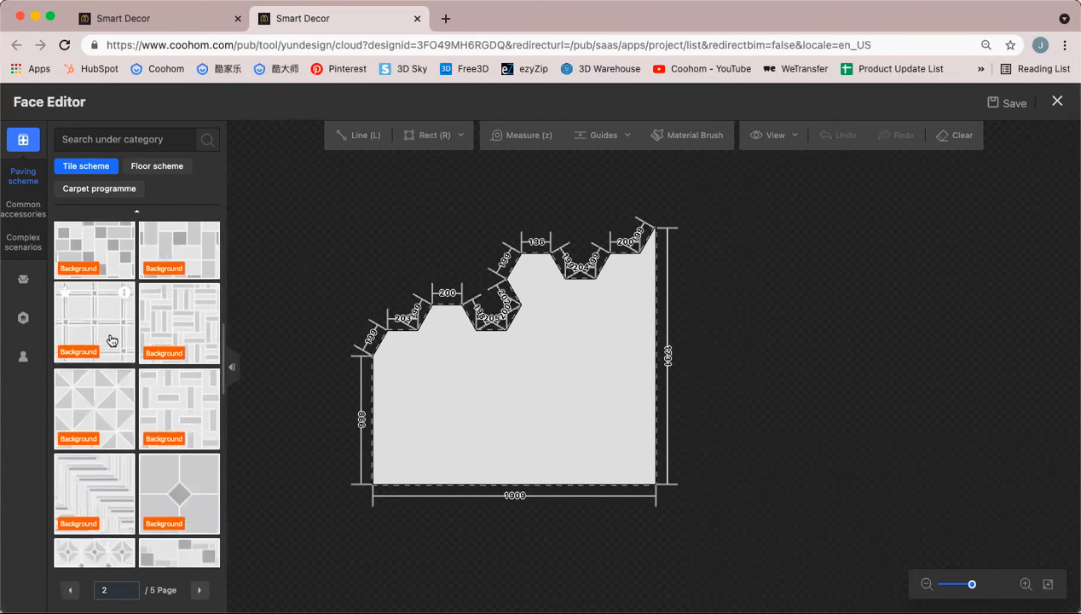
pyautogui.scroll(-10, 121, 338)
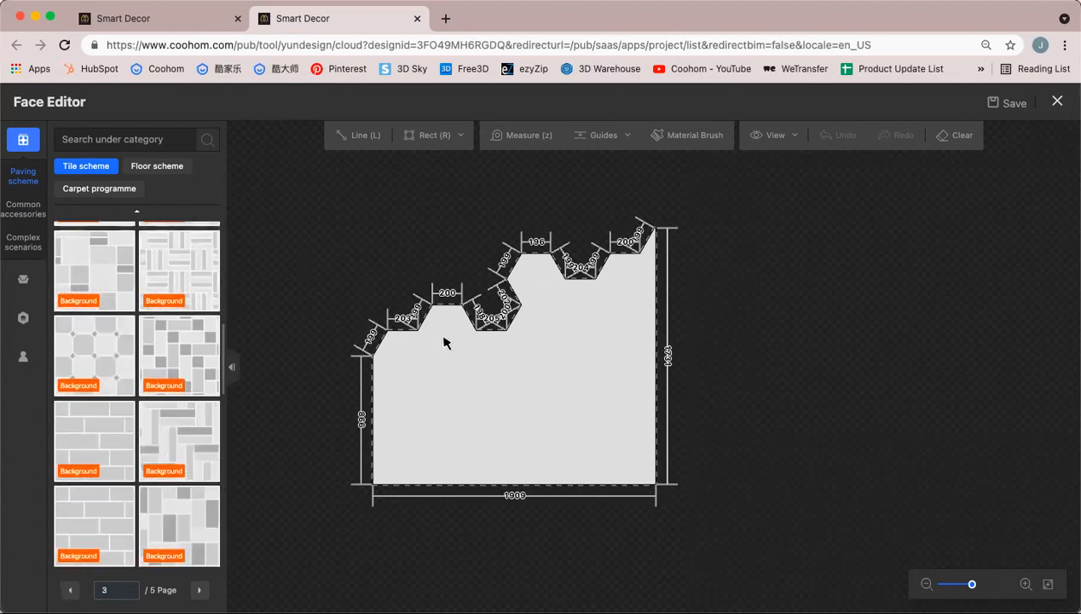
pyautogui.scroll(-10, 154, 391)
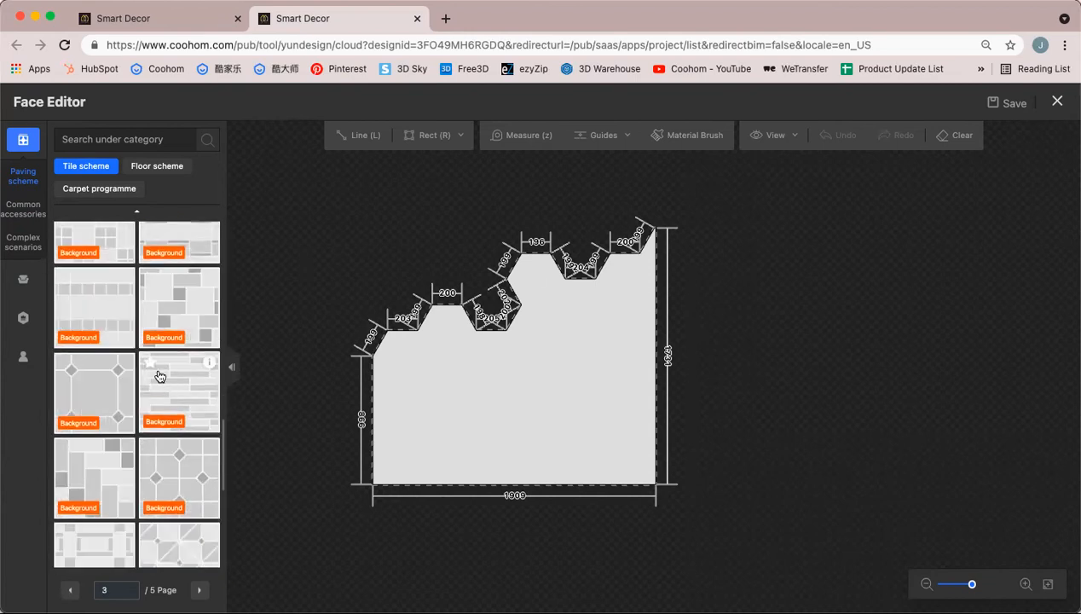
pyautogui.scroll(-10, 179, 389)
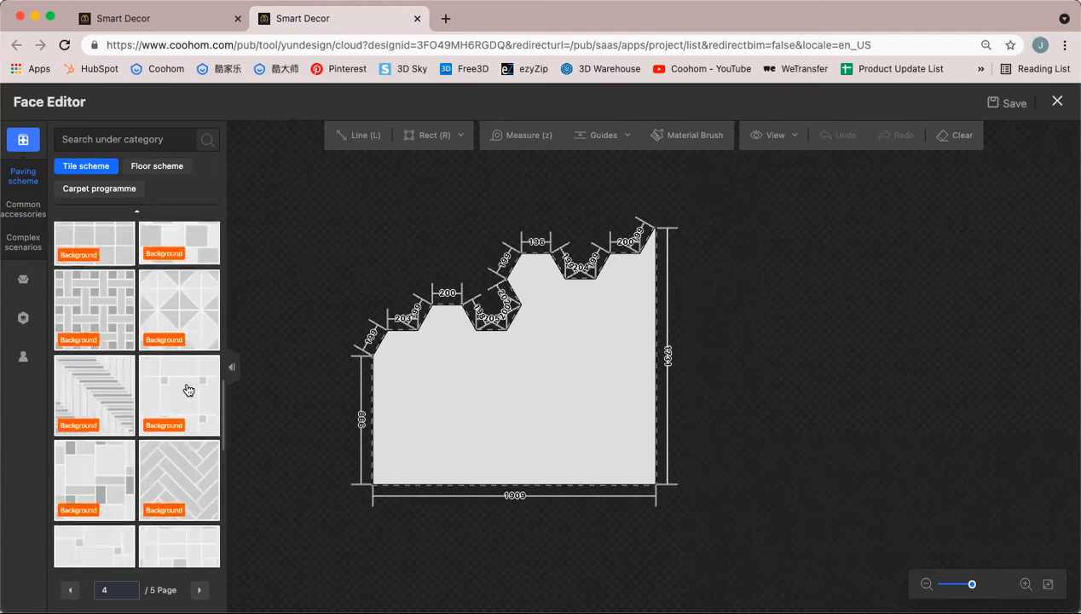
pyautogui.scroll(-5, 188, 389)
pyautogui.moveTo(187, 390); pyautogui.dragTo(466, 394)
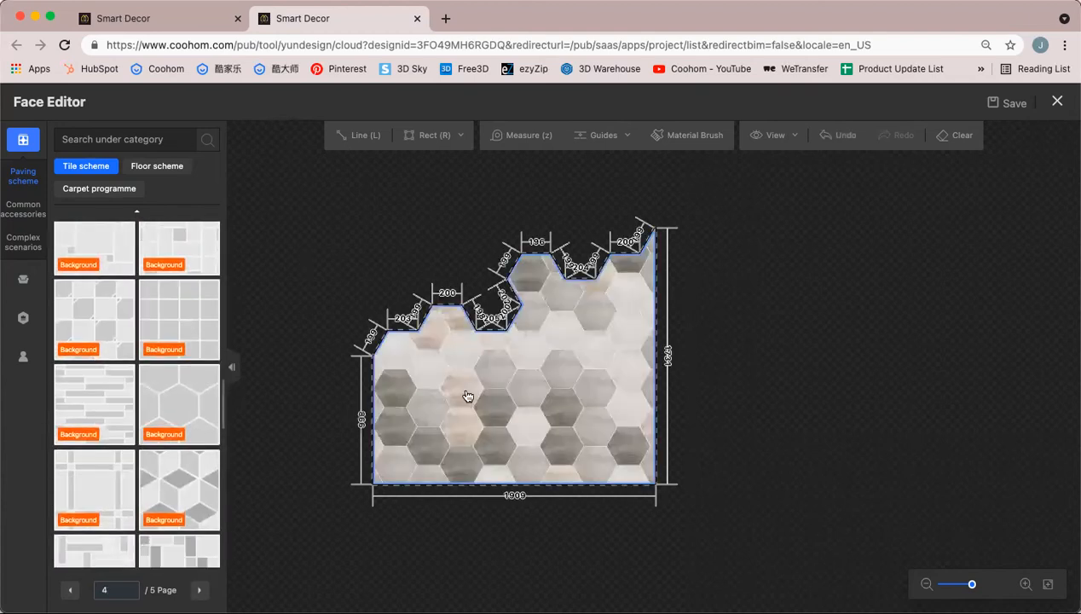
# Replace the lower area's hexagon material with the green APE CERAMIC Sap Matt tile from the enterprise catalog
pyautogui.click(466, 395)
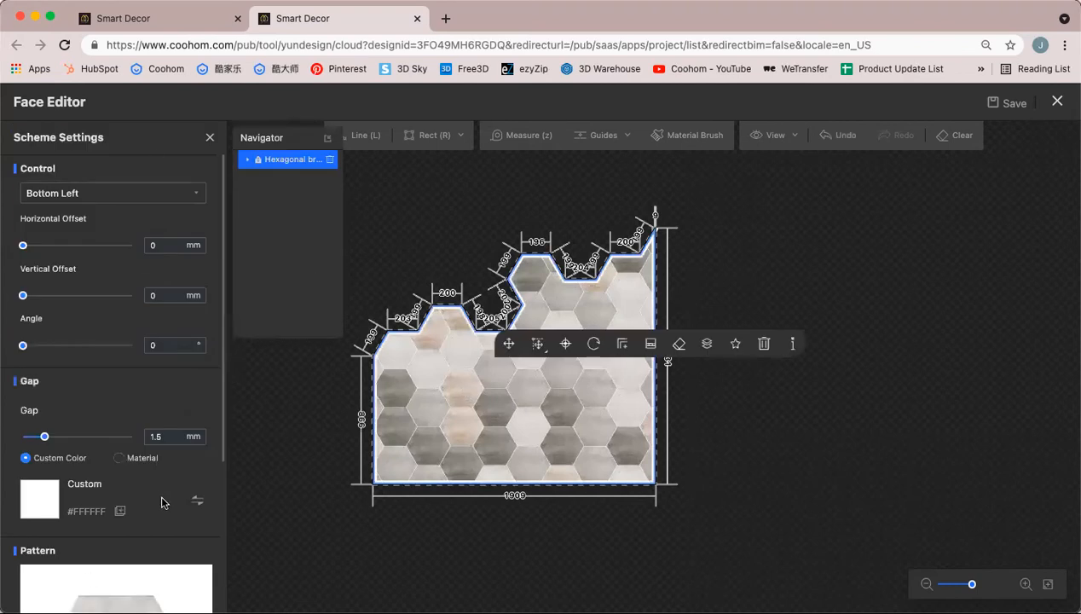
pyautogui.scroll(-3, 158, 516)
pyautogui.click(139, 534)
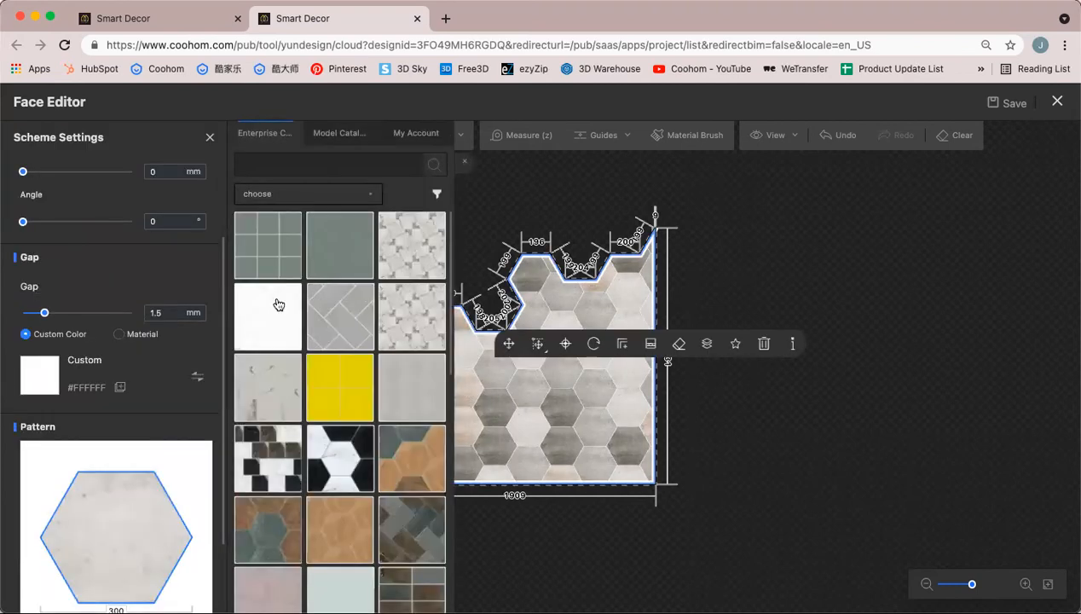
pyautogui.moveTo(329, 247)
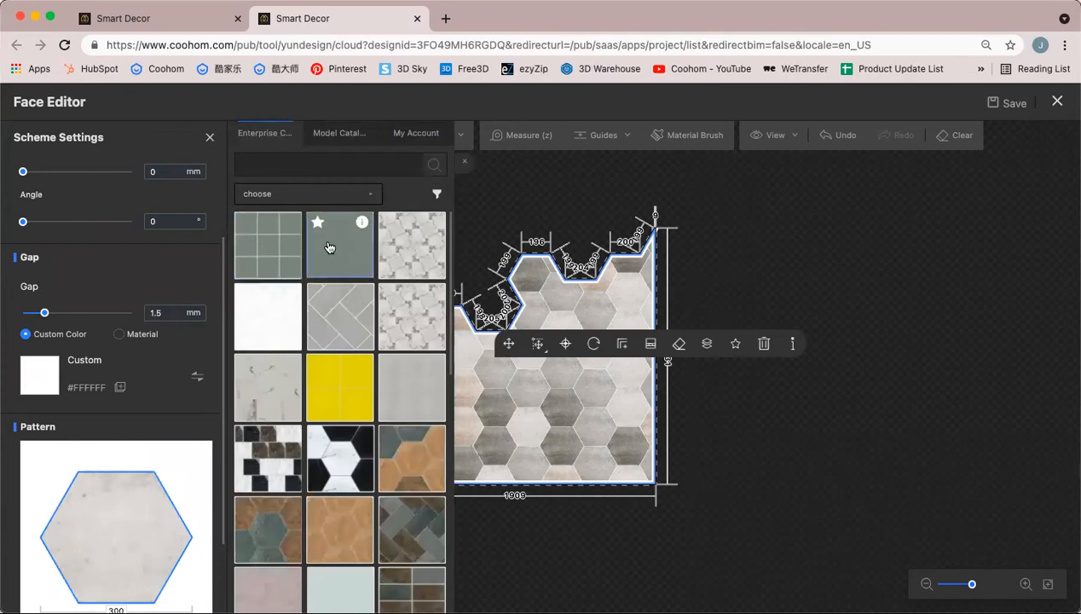
pyautogui.click(268, 244)
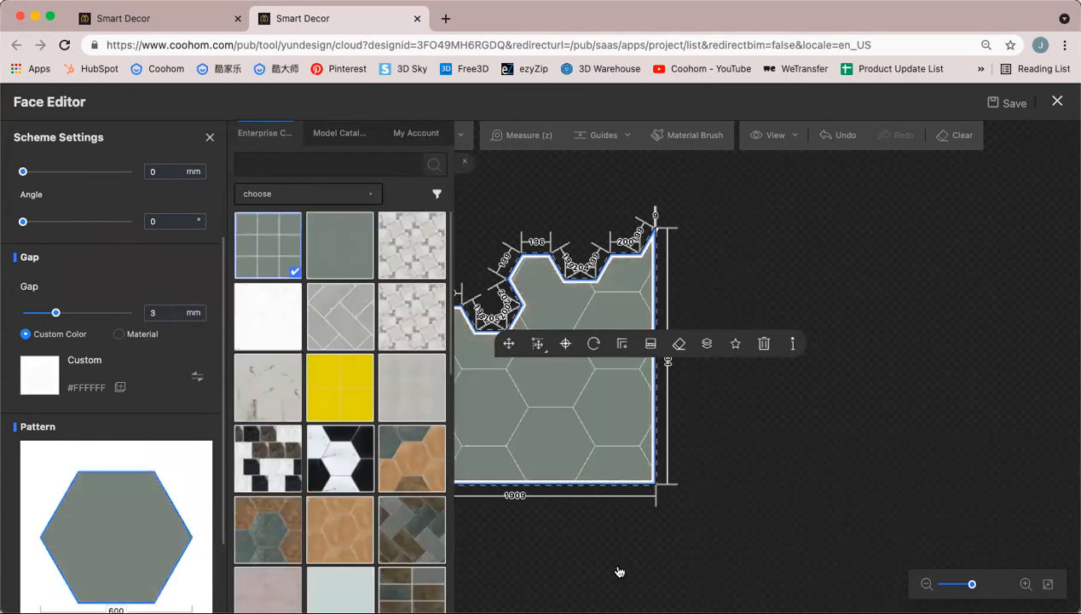
# Set the lower area's hexagon pattern width to 400
pyautogui.scroll(-3, 44, 544)
pyautogui.click(113, 509)
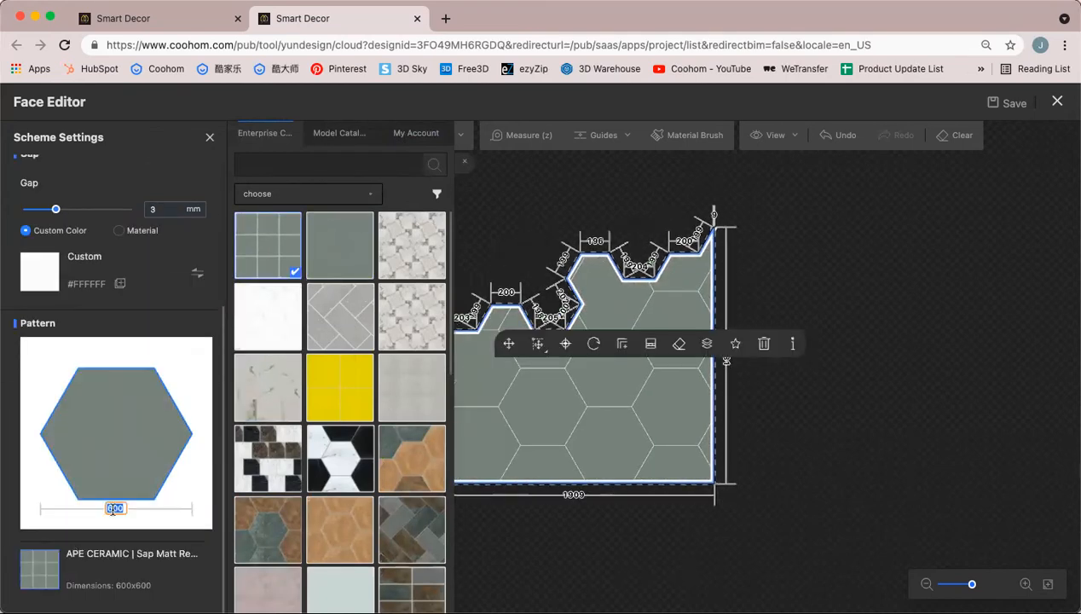
pyautogui.write('400')
pyautogui.press('Return')
pyautogui.click(750, 512)
# Return to the Background Wall Editor and open the upper tiled area in the Face Editor
pyautogui.click(579, 402)
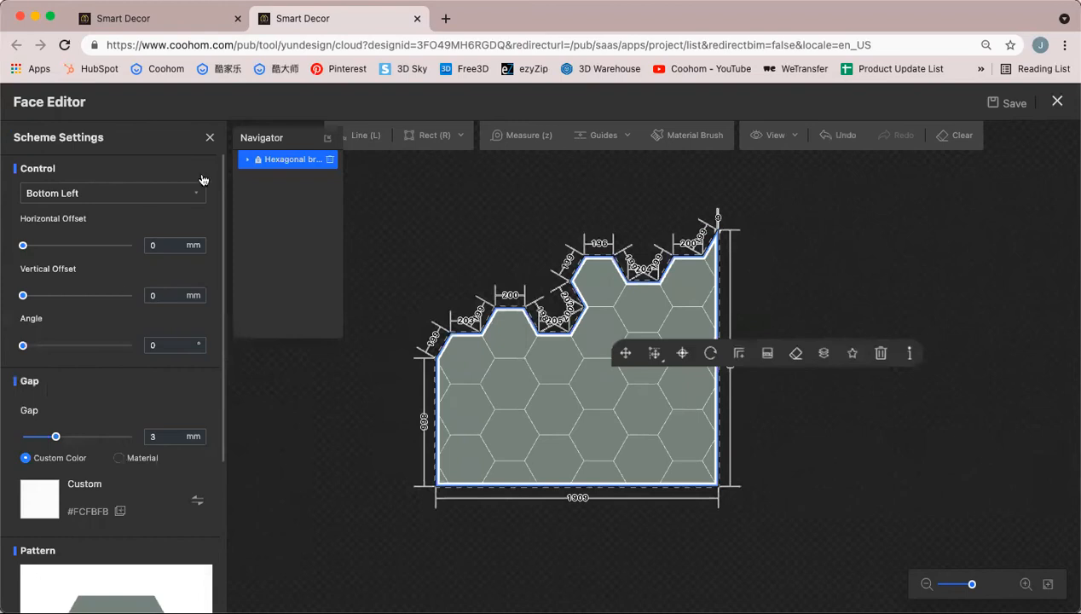
pyautogui.click(344, 438)
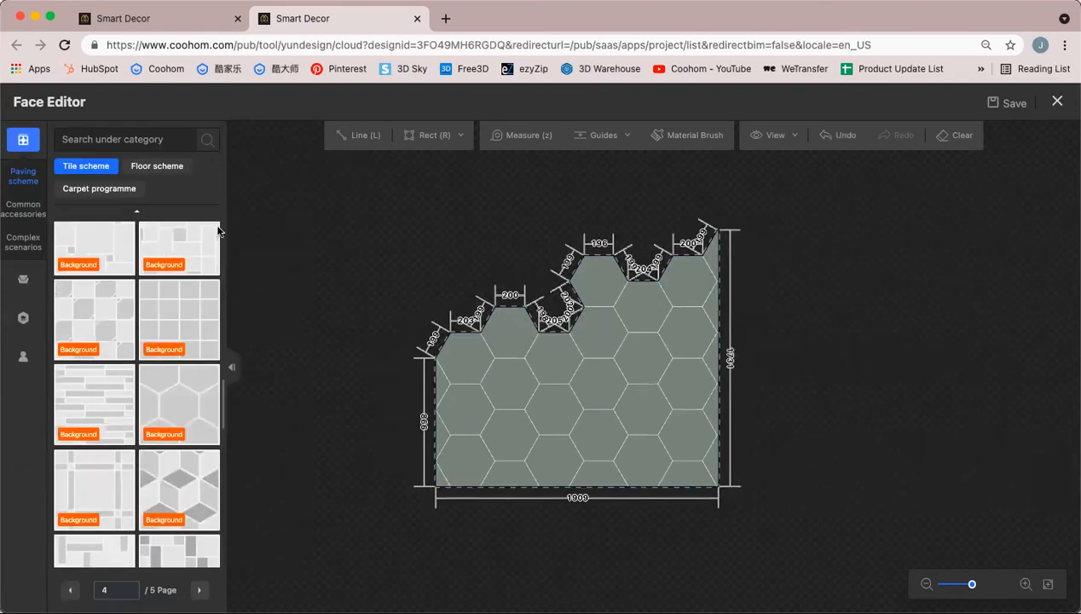
pyautogui.click(725, 299)
pyautogui.click(938, 188)
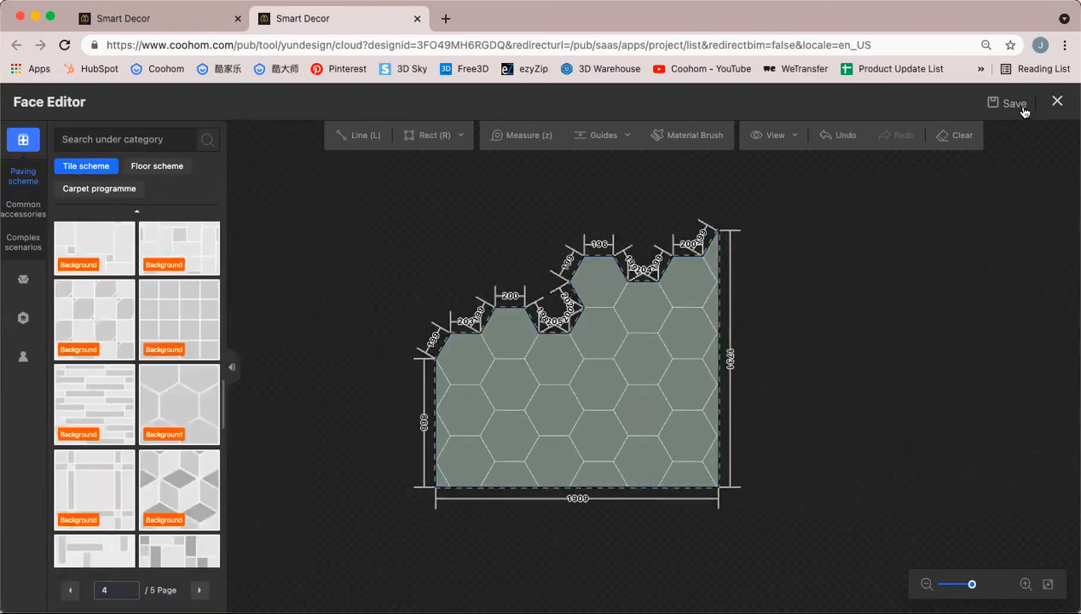
pyautogui.click(648, 341)
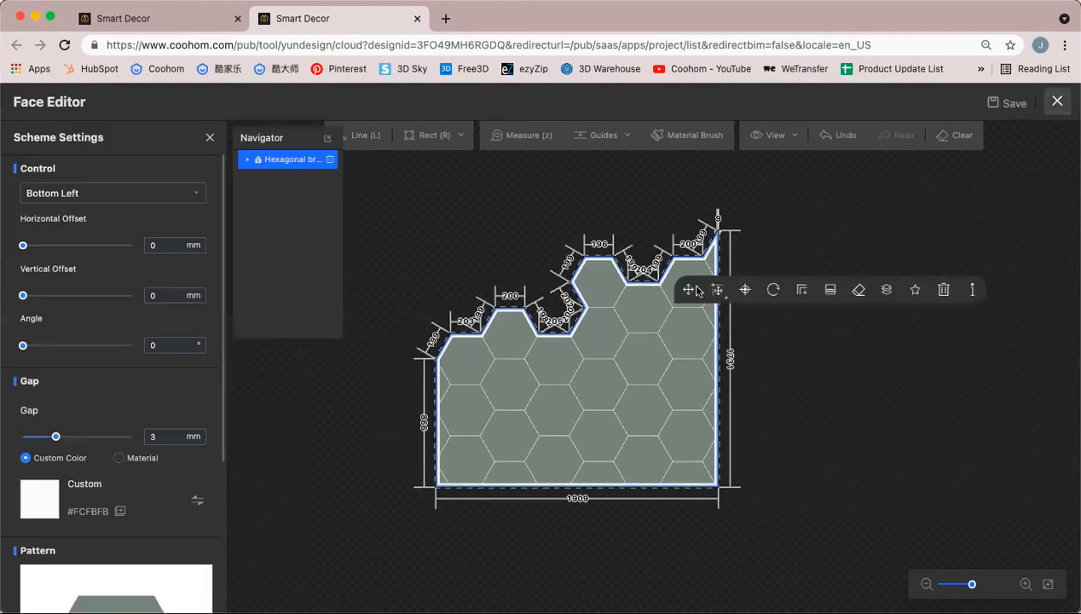
pyautogui.press('Escape')
pyautogui.click(551, 309)
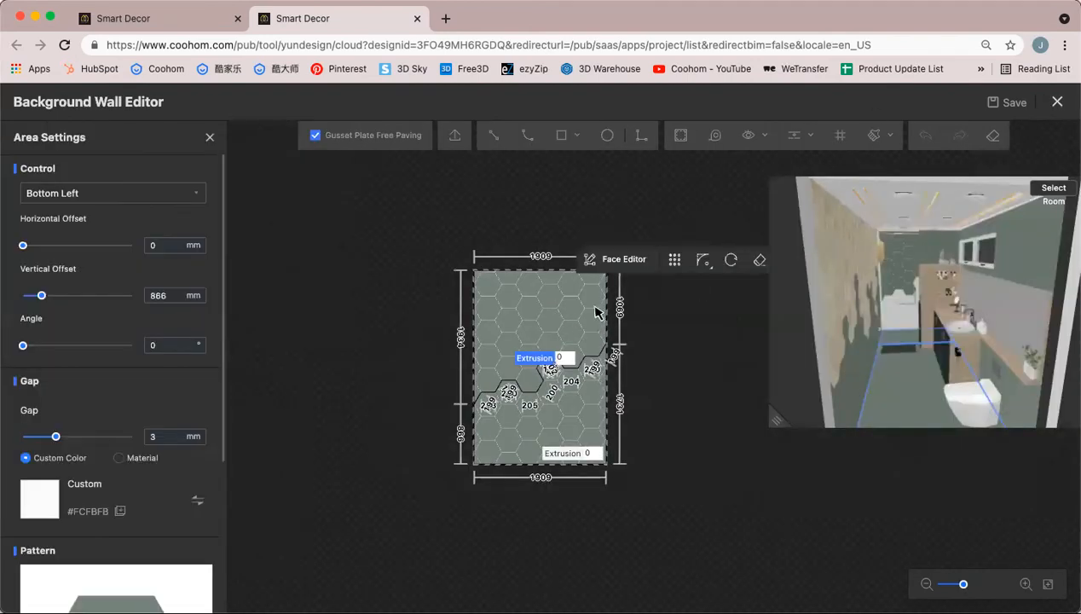
pyautogui.click(606, 258)
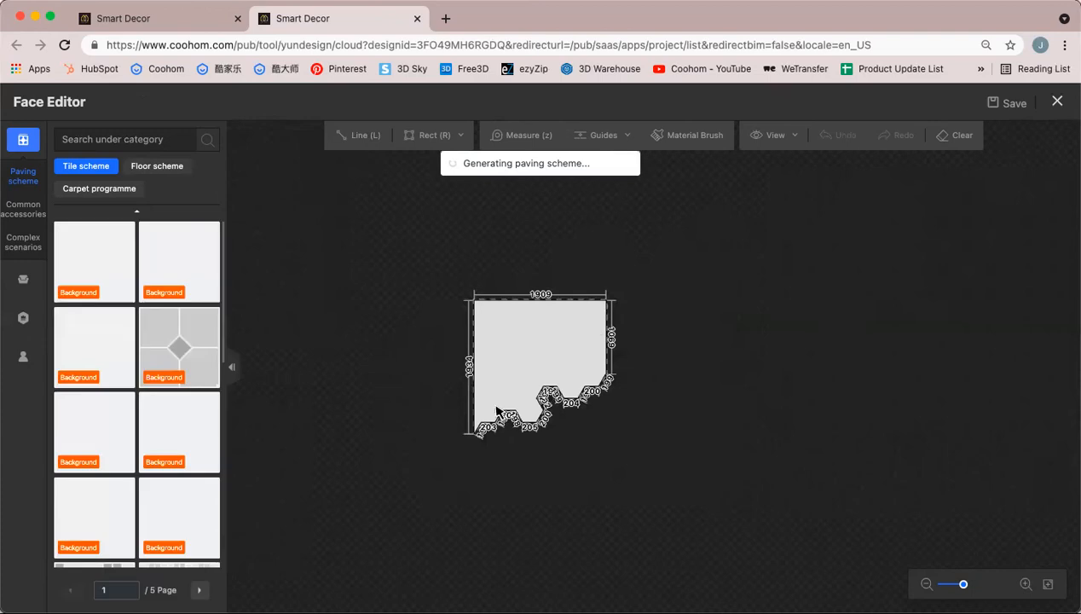
# Try a beige ceramic tile from the account's favorites on the upper area's hexagons and undo the material change
pyautogui.click(541, 314)
pyautogui.scroll(-5, 116, 534)
pyautogui.click(116, 460)
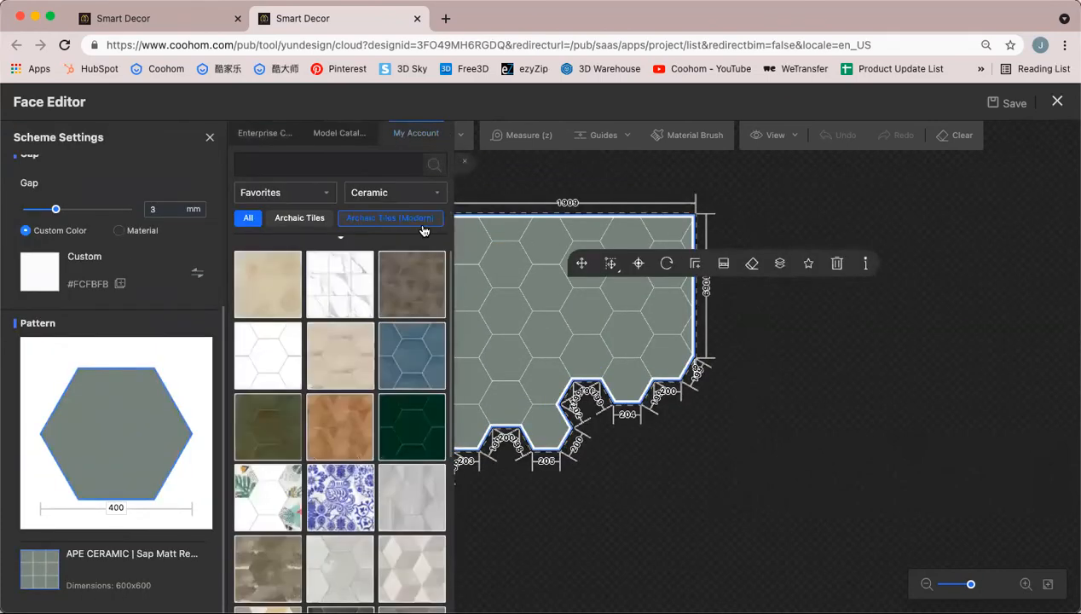
pyautogui.click(268, 283)
pyautogui.click(729, 416)
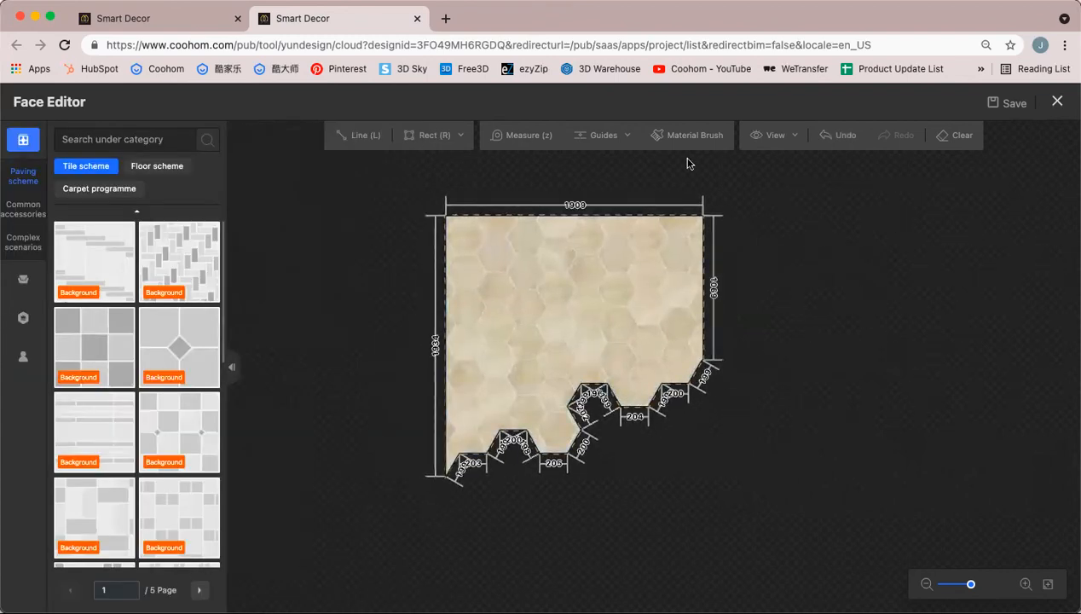
pyautogui.click(856, 138)
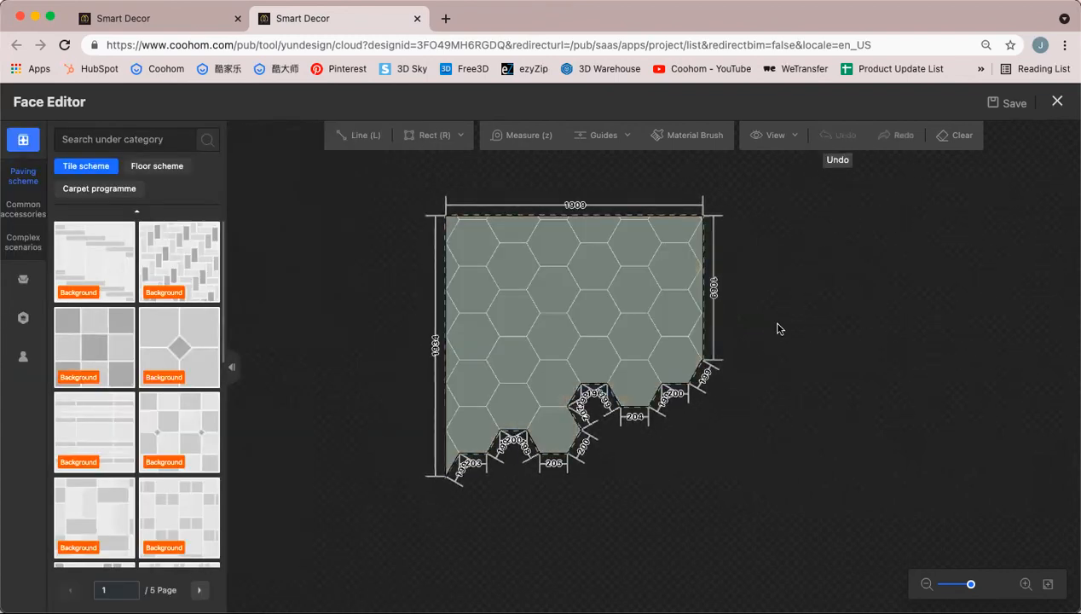
# Try the Alice hexagonal brick tile from the account's favorites on the upper area's hexagons with a pattern width of 400
pyautogui.click(554, 281)
pyautogui.click(133, 571)
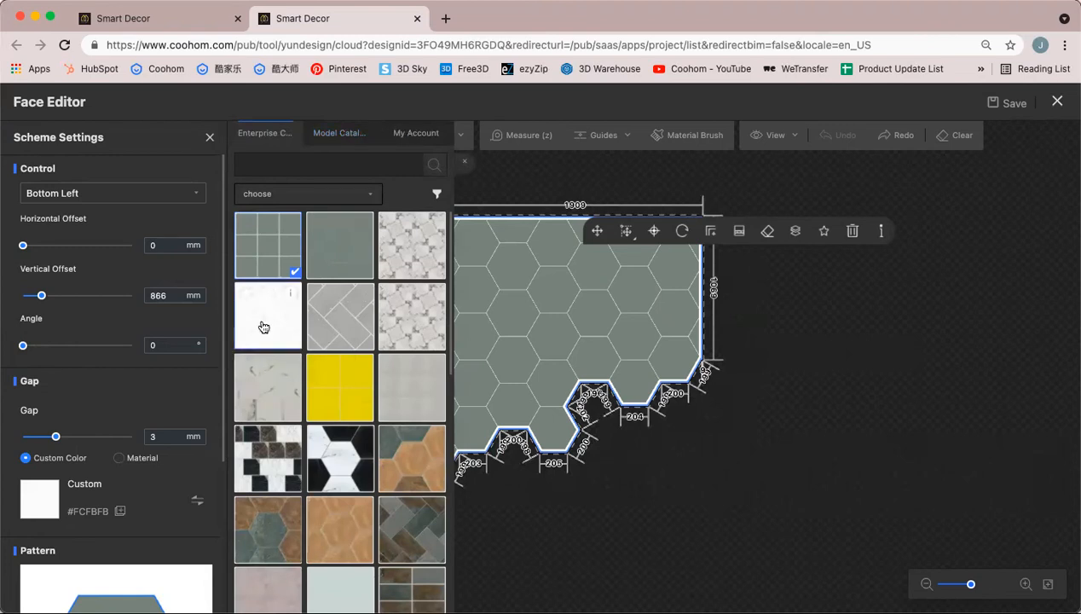
pyautogui.click(408, 133)
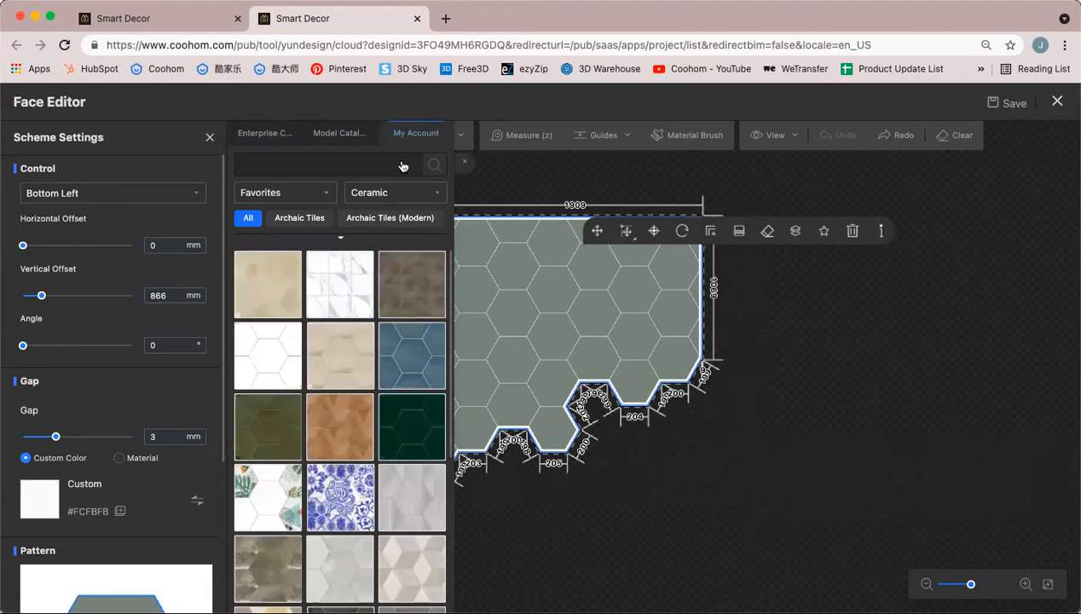
pyautogui.moveTo(293, 260)
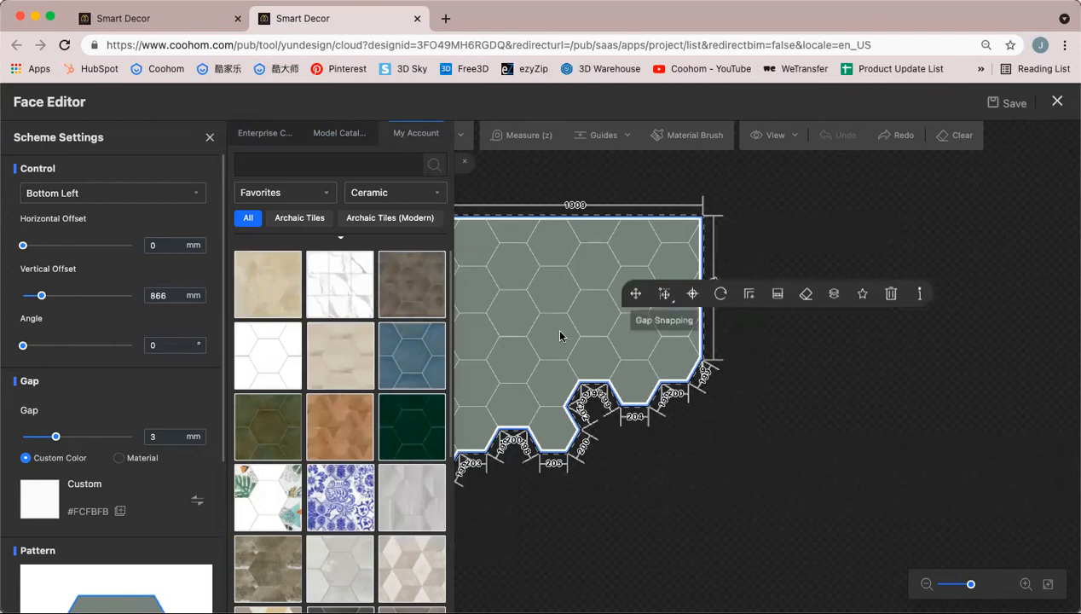
pyautogui.scroll(-3, 90, 504)
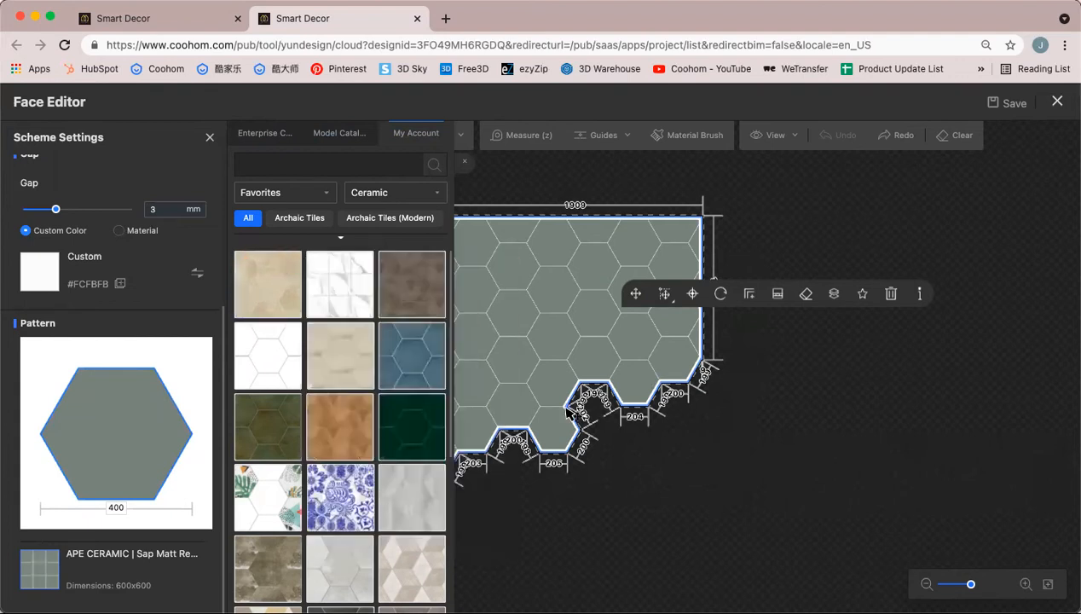
pyautogui.click(281, 277)
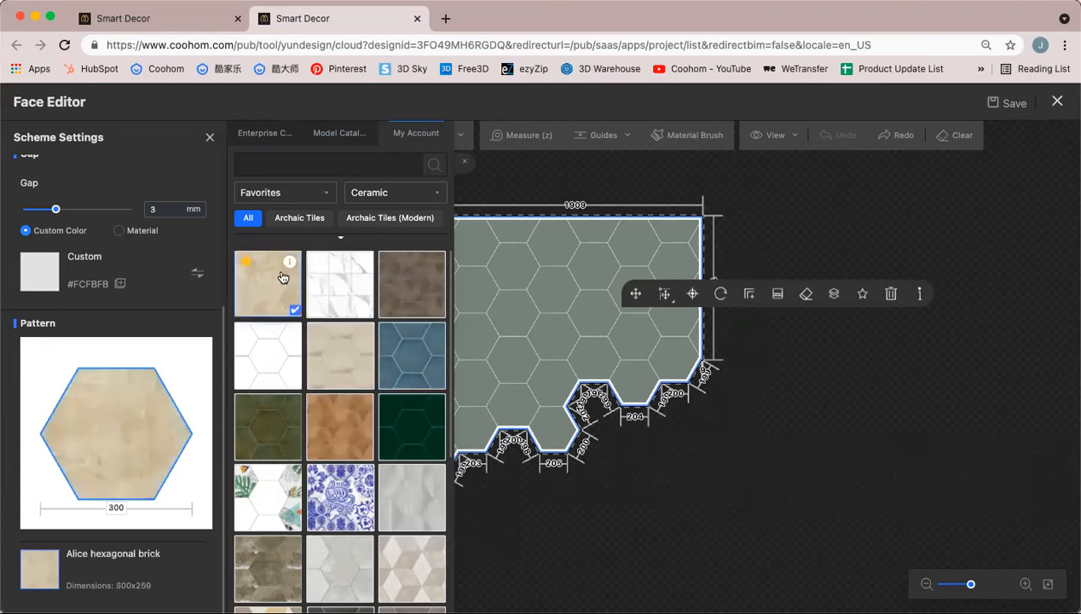
pyautogui.click(119, 504)
pyautogui.write('400')
pyautogui.press('Return')
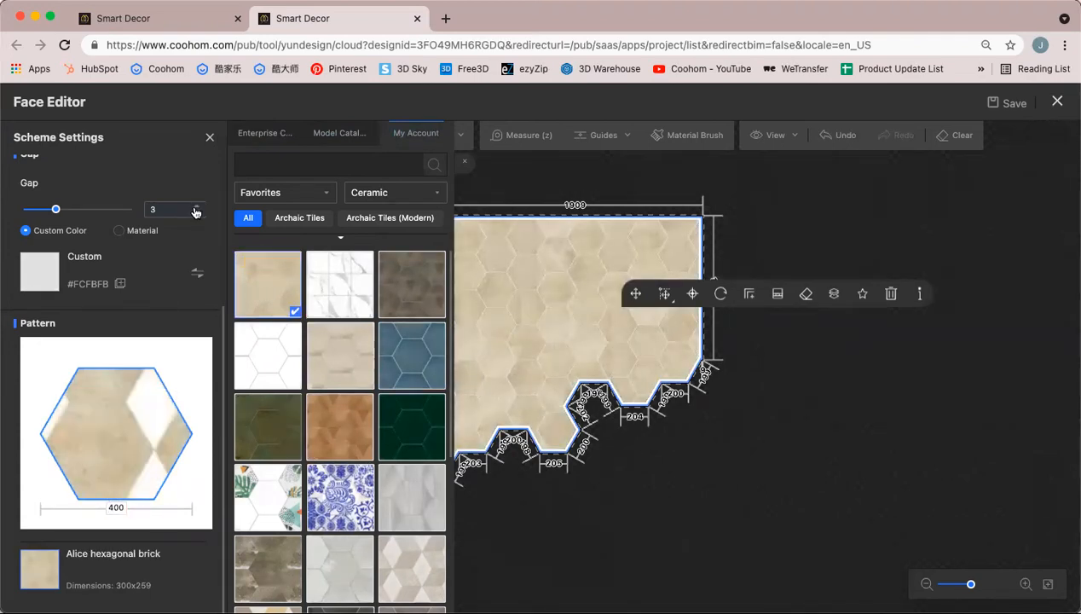
# Try the favorite tiles 5733 and WSH326FWK05M (2) on the upper area, giving the latter a pattern width of 400
pyautogui.click(114, 508)
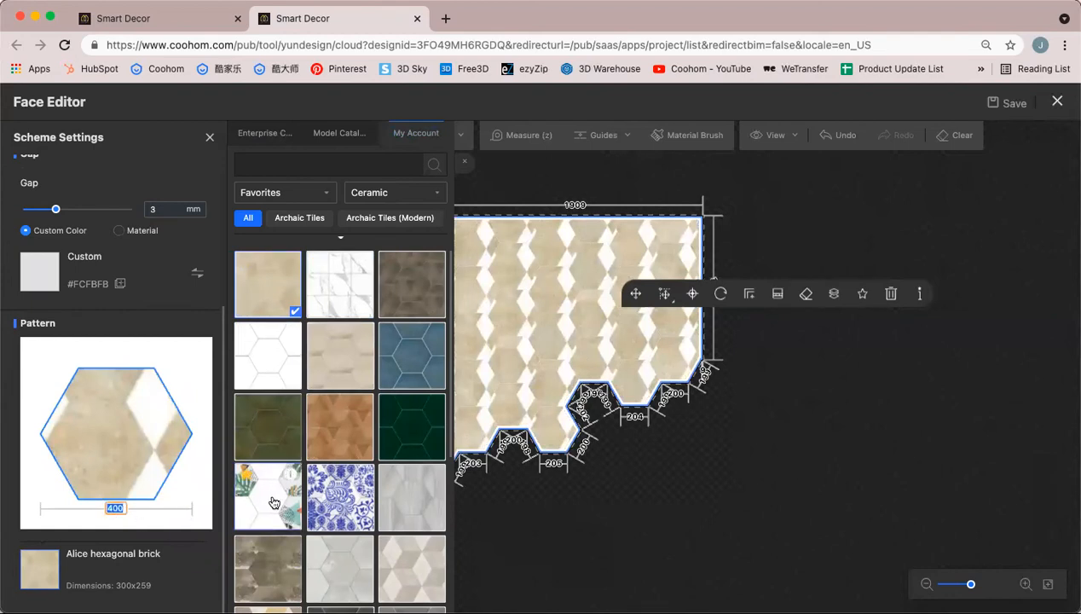
pyautogui.click(409, 264)
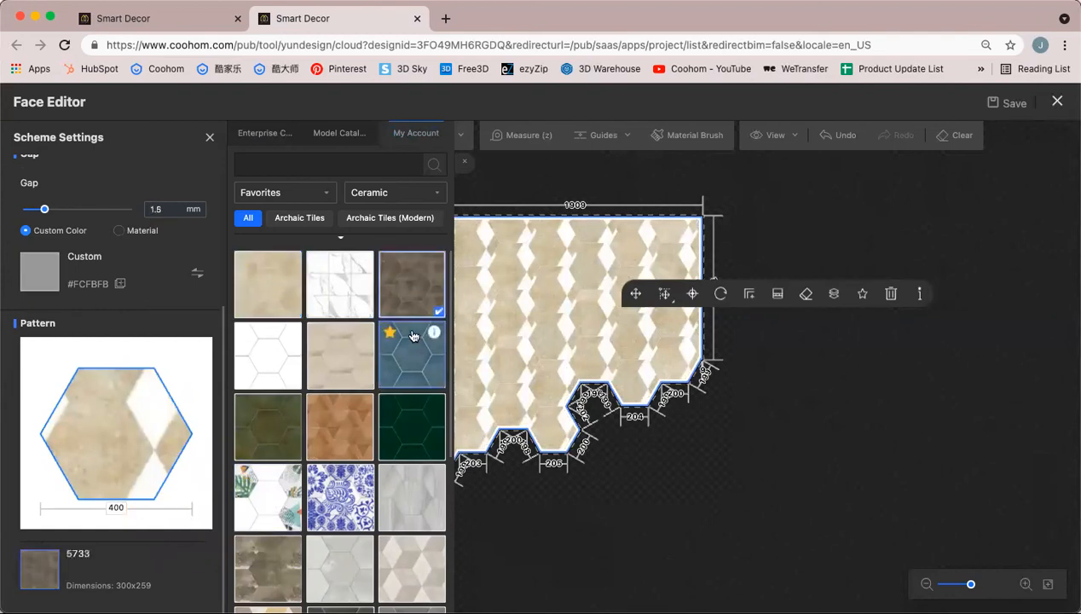
pyautogui.click(426, 380)
pyautogui.click(333, 373)
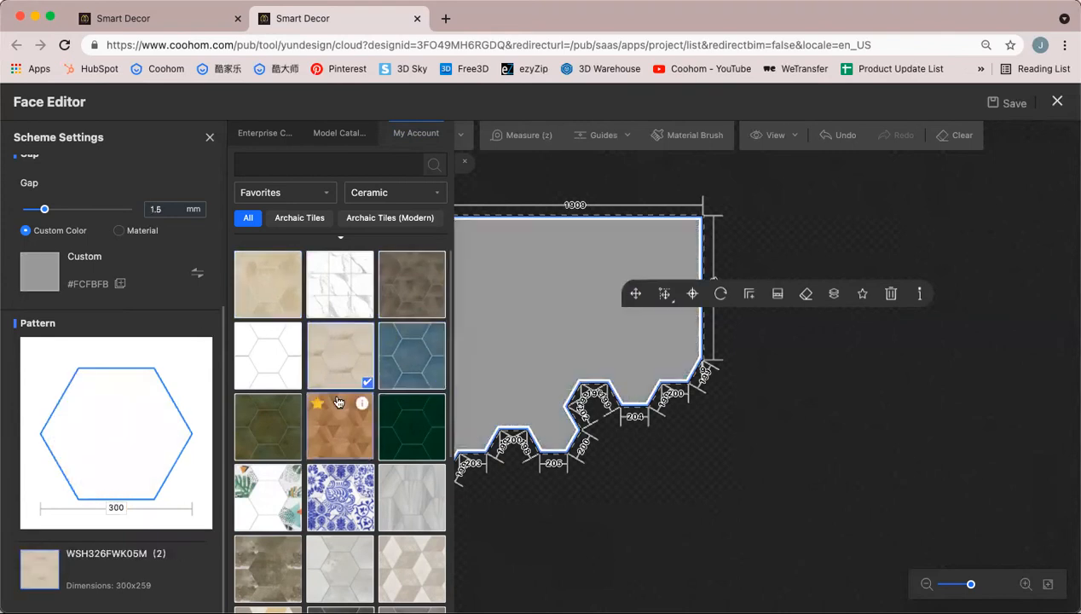
pyautogui.click(122, 508)
pyautogui.write('400')
pyautogui.press('Return')
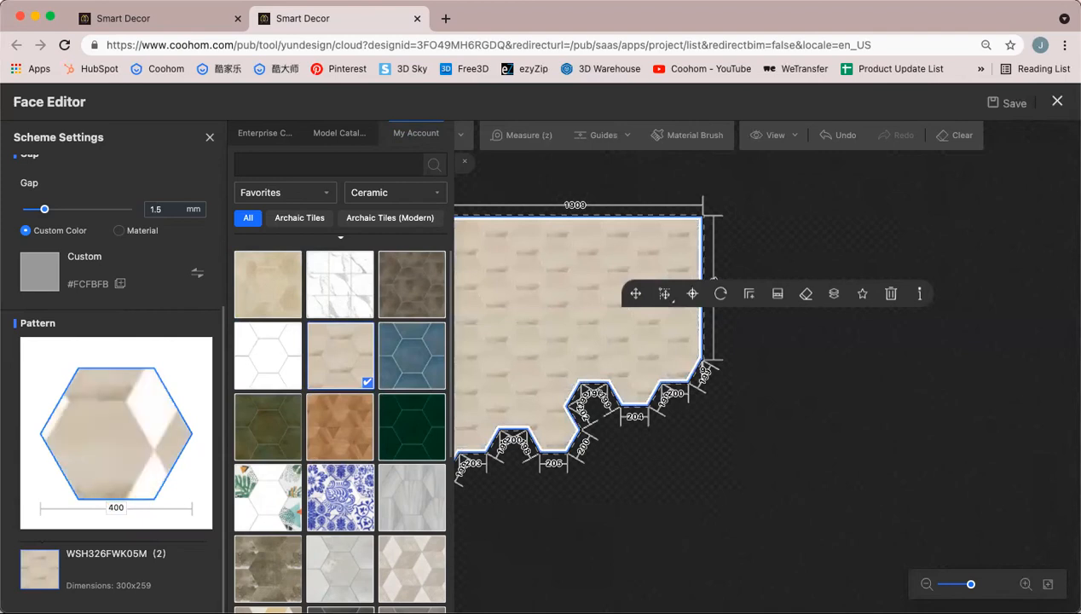
# Replace the upper area's hexagon material with the dark X6R8021C IN-Basaltina tile from the enterprise catalog
pyautogui.moveTo(297, 351)
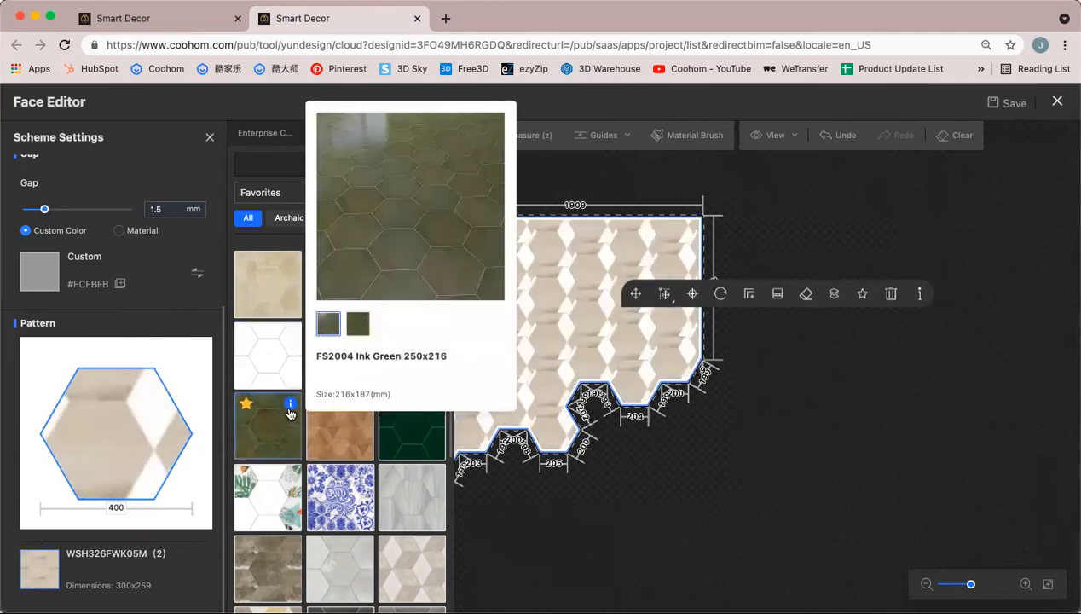
pyautogui.click(260, 134)
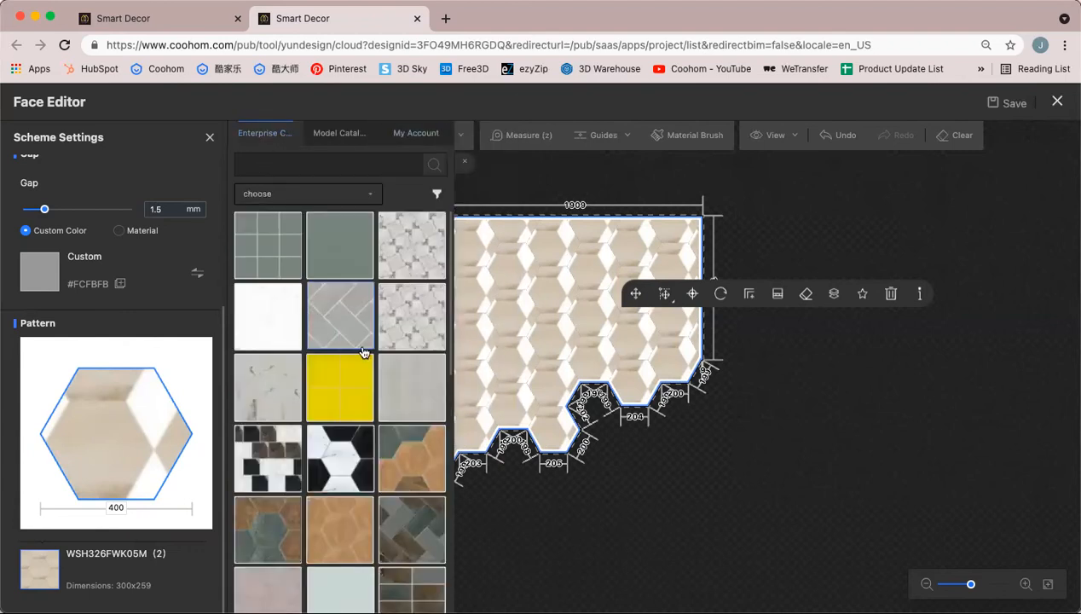
pyautogui.moveTo(357, 370)
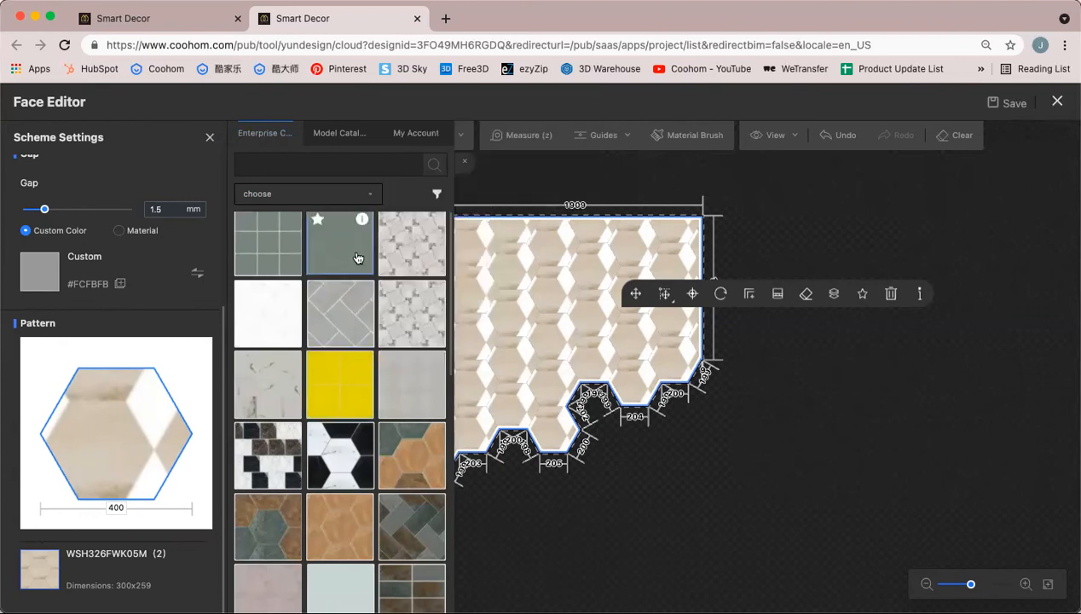
pyautogui.scroll(-3, 272, 410)
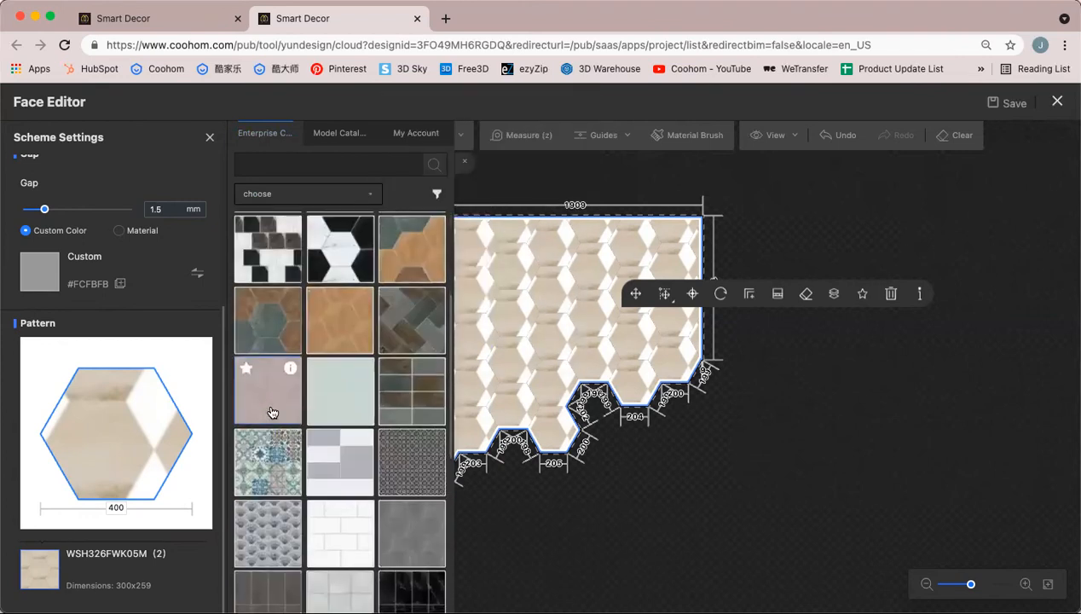
pyautogui.scroll(-2, 341, 505)
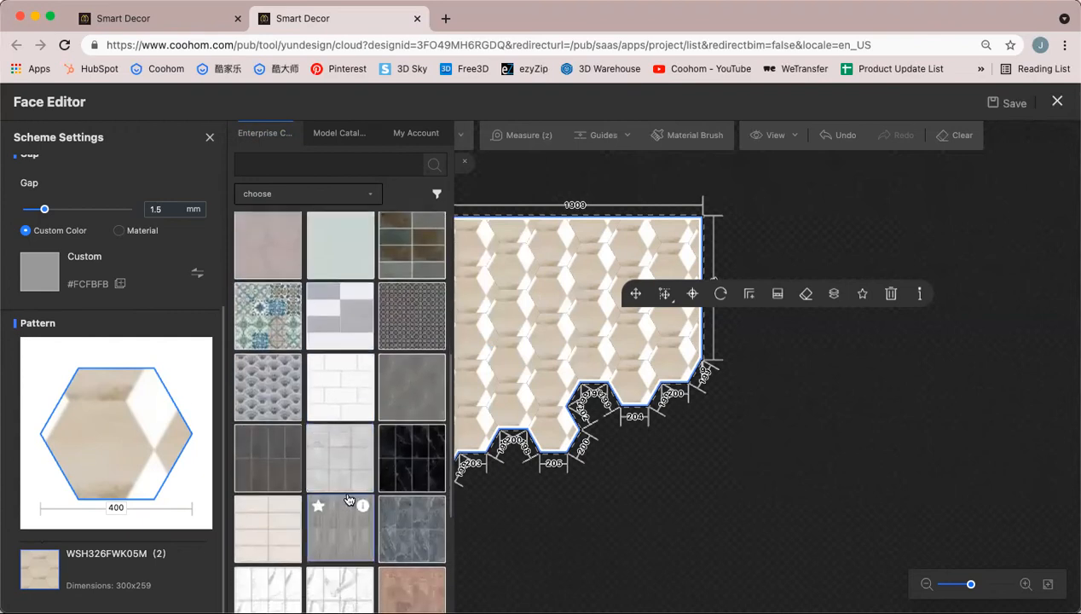
pyautogui.click(299, 480)
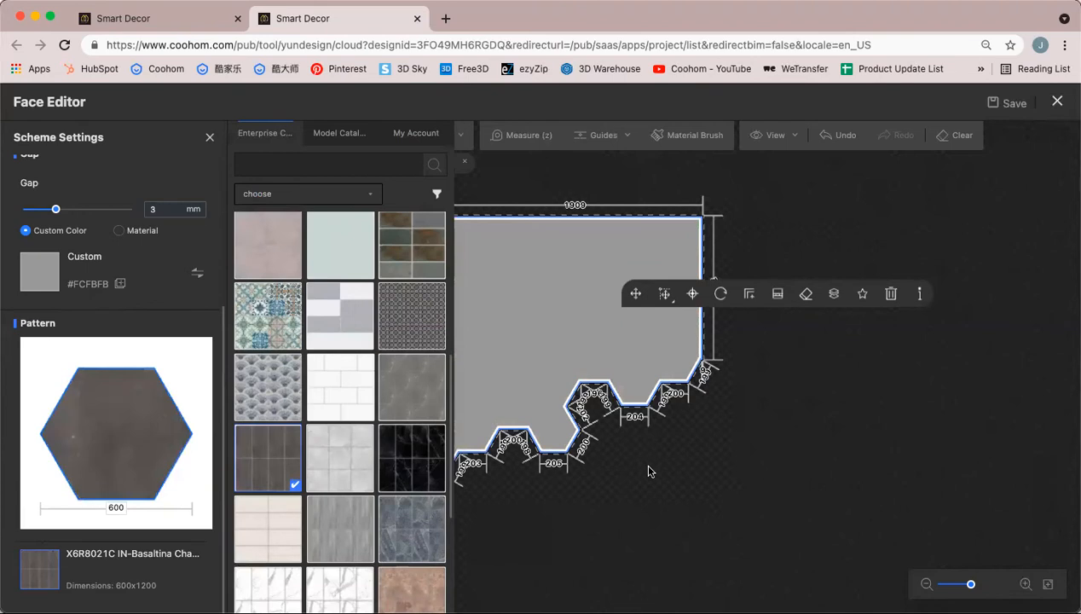
pyautogui.click(648, 471)
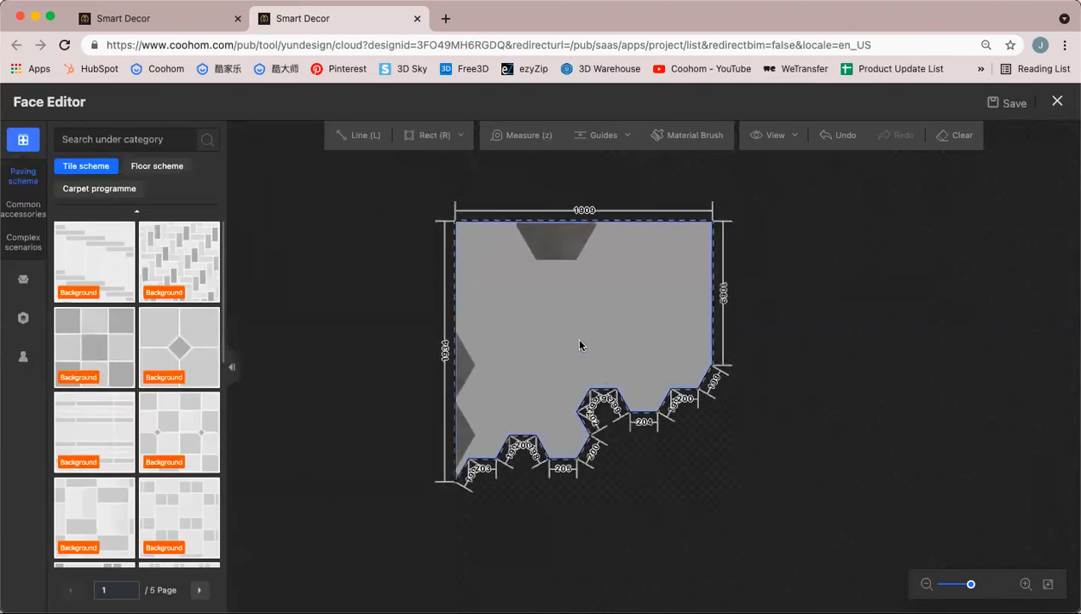
# Set the upper area's hexagon pattern width to 400
pyautogui.click(580, 345)
pyautogui.scroll(-4, 177, 378)
pyautogui.click(115, 586)
pyautogui.write('400')
pyautogui.press('Return')
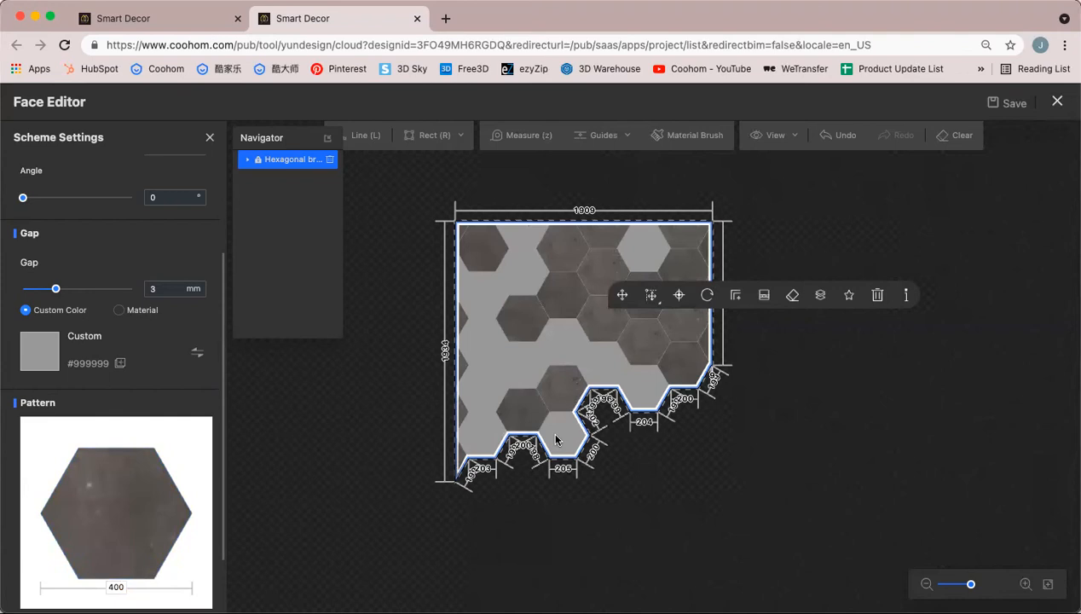
pyautogui.click(718, 477)
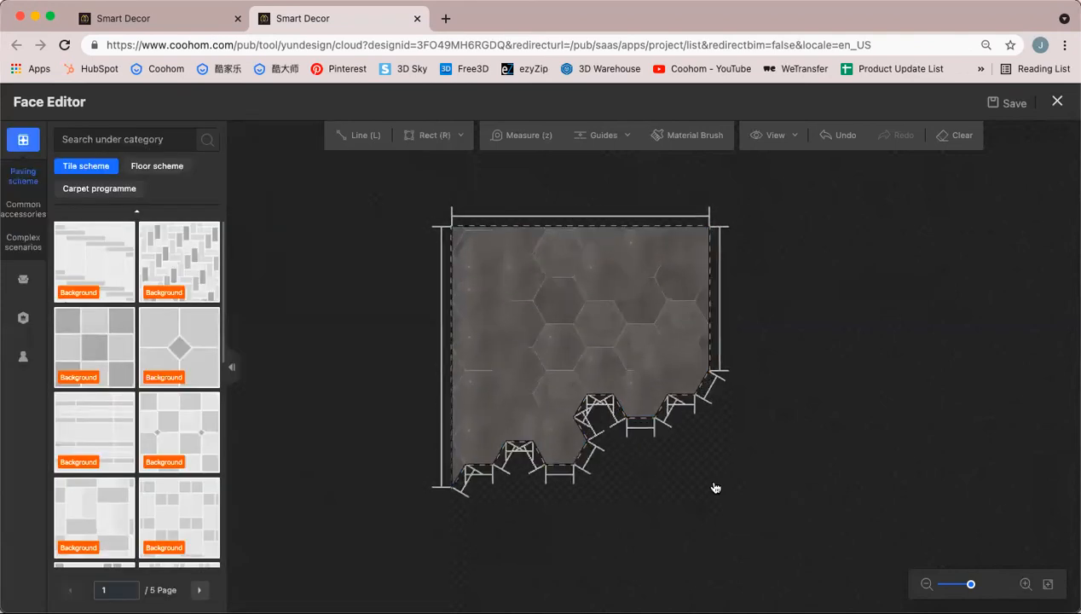
# Set the gap between the upper area's hexagons to 4 mm and return to the Background Wall Editor
pyautogui.click(614, 274)
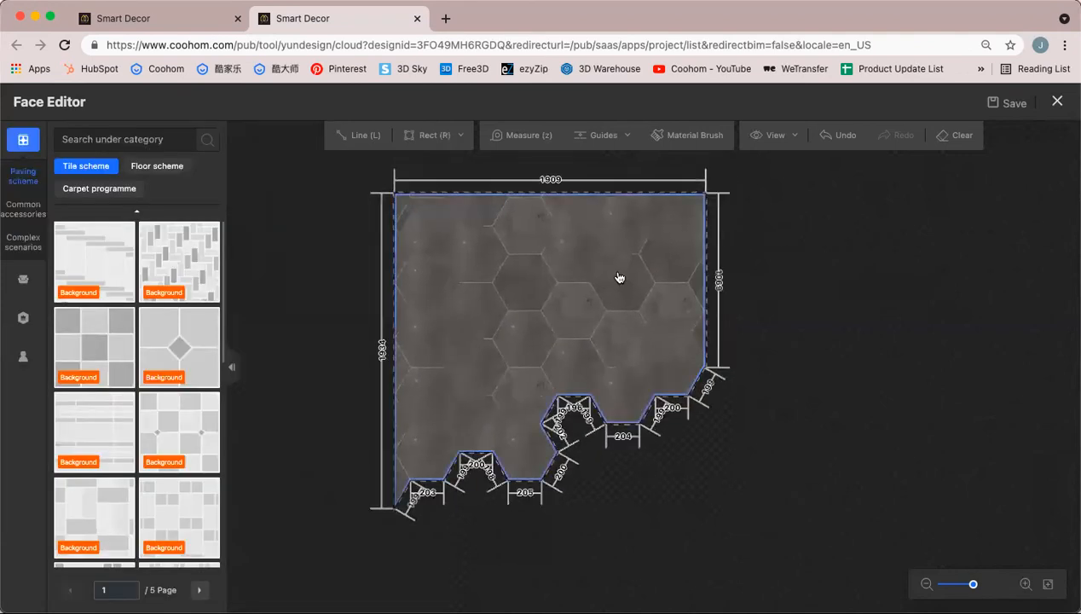
pyautogui.doubleClick(168, 433)
pyautogui.write('4')
pyautogui.press('Return')
pyautogui.click(951, 445)
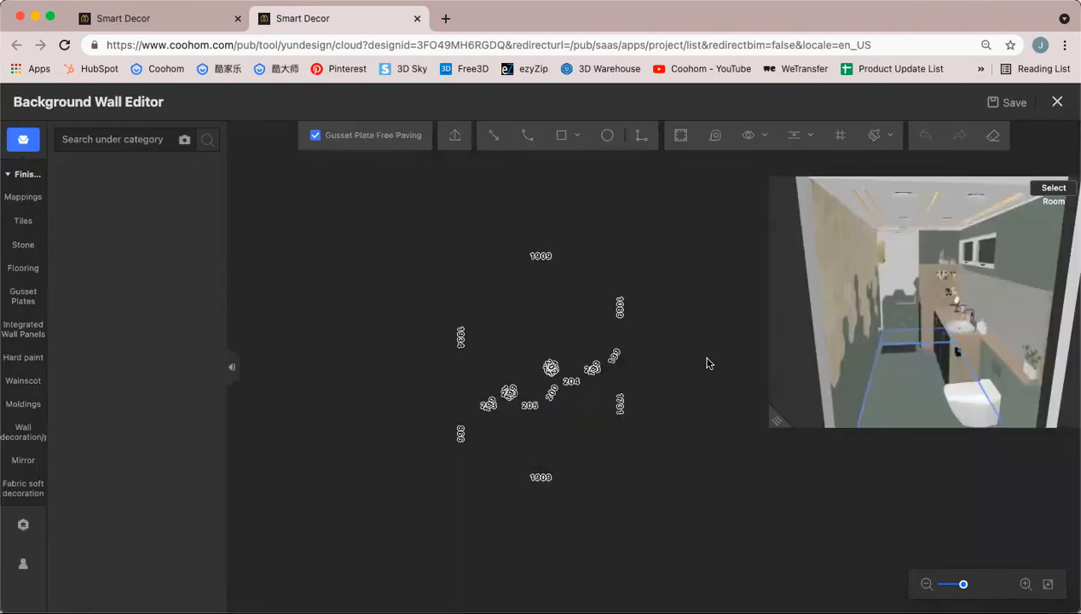
# Examine how the upper and lower hexagon areas meet on the wall, selecting each area in turn
pyautogui.scroll(5, 651, 365)
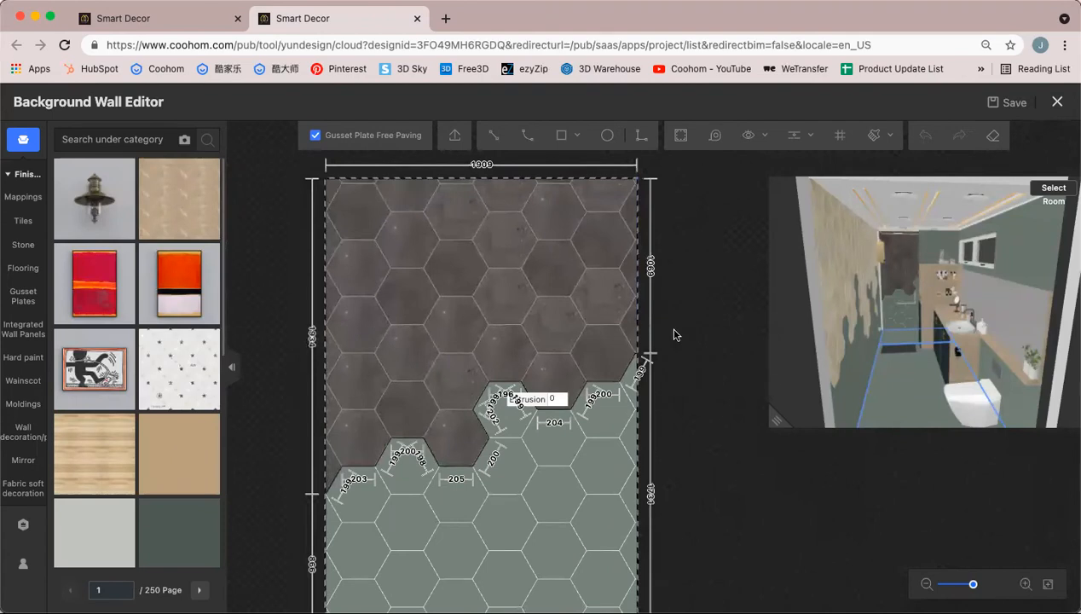
pyautogui.scroll(-3, 675, 337)
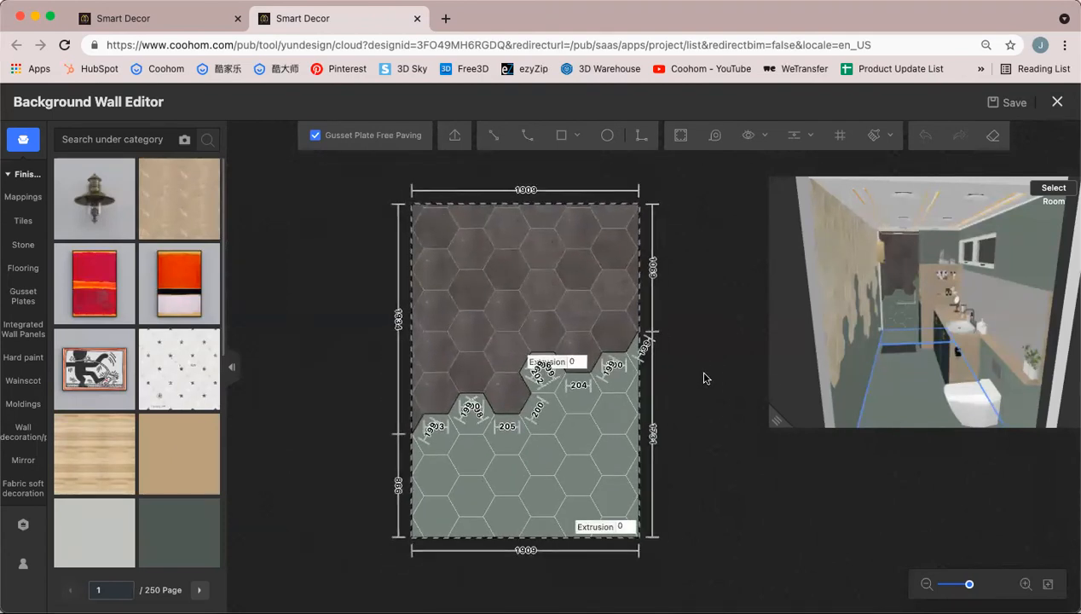
pyautogui.click(604, 269)
pyautogui.click(661, 364)
pyautogui.click(601, 297)
pyautogui.click(668, 374)
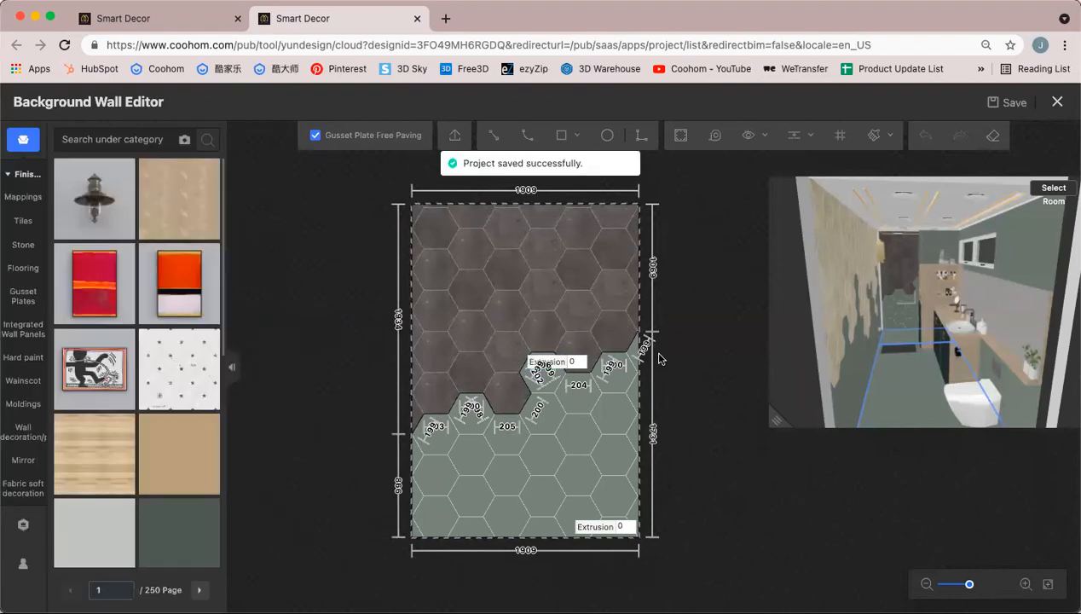
pyautogui.click(584, 296)
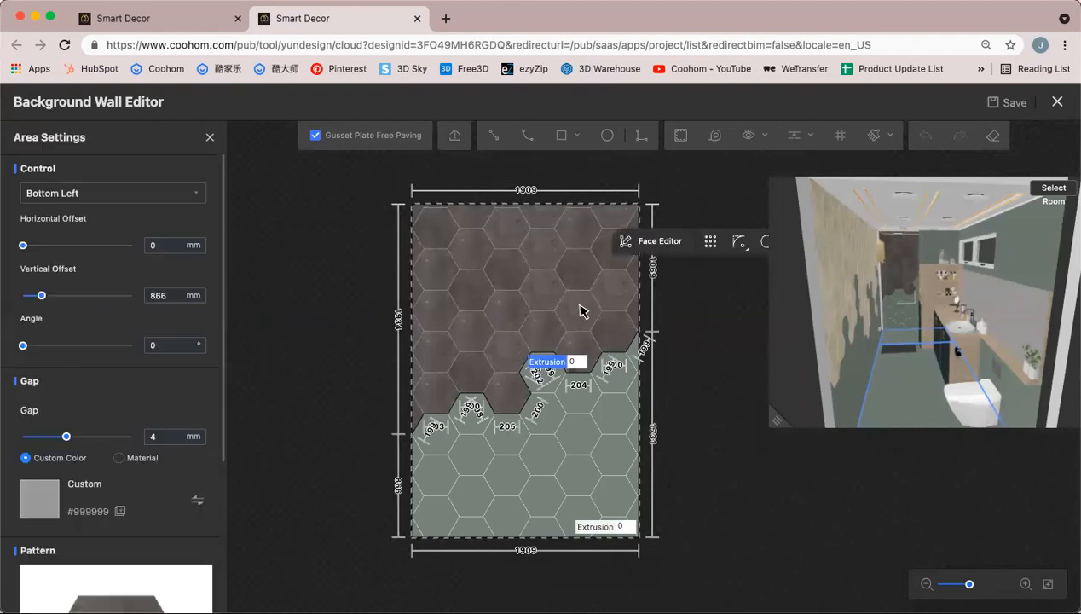
pyautogui.click(571, 437)
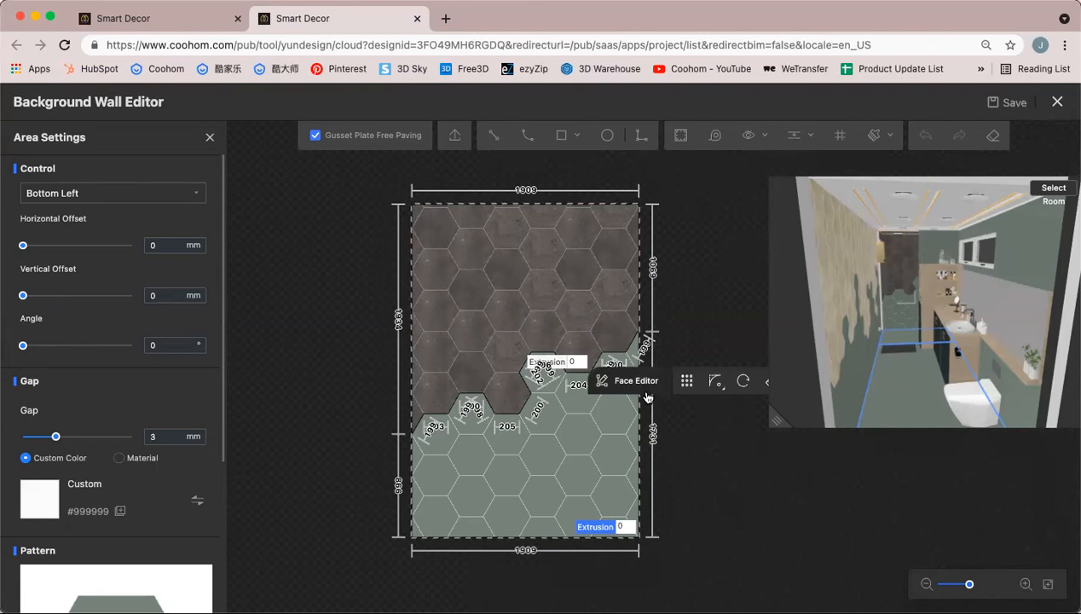
pyautogui.click(681, 488)
pyautogui.click(562, 313)
pyautogui.click(577, 434)
pyautogui.click(586, 317)
# Open the lower green area in the Face Editor and select a single hexagon within its paving
pyautogui.click(585, 426)
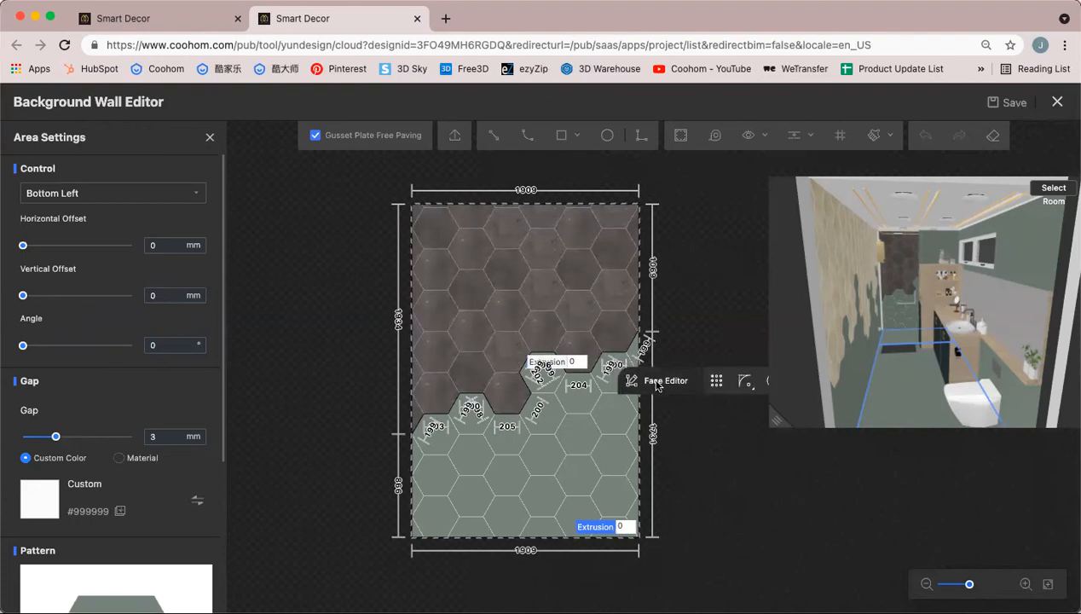
pyautogui.click(650, 381)
pyautogui.scroll(10, 592, 391)
pyautogui.moveTo(701, 401); pyautogui.dragTo(749, 428)
pyautogui.click(573, 409)
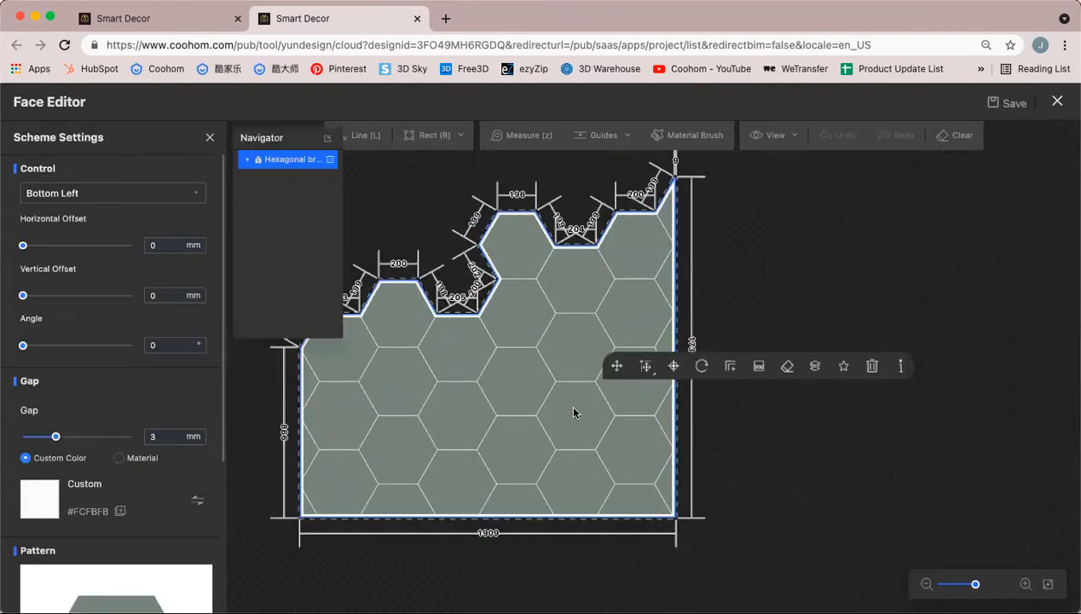
pyautogui.doubleClick(573, 412)
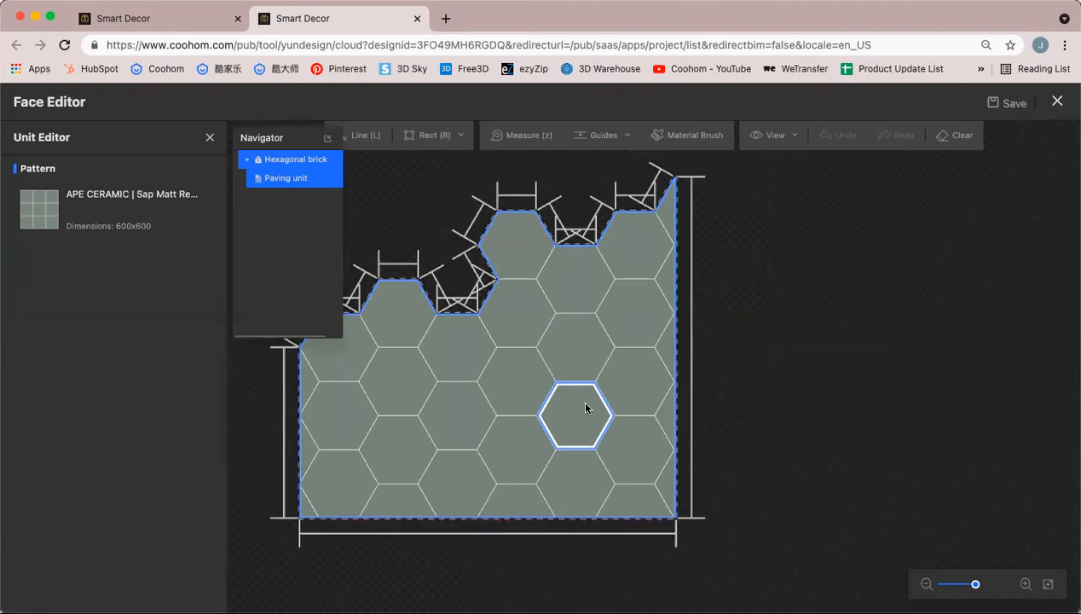
# Replace the selected single hexagon's material with the dark brown 5733 tile from the account's favorite ceramics
pyautogui.moveTo(52, 203)
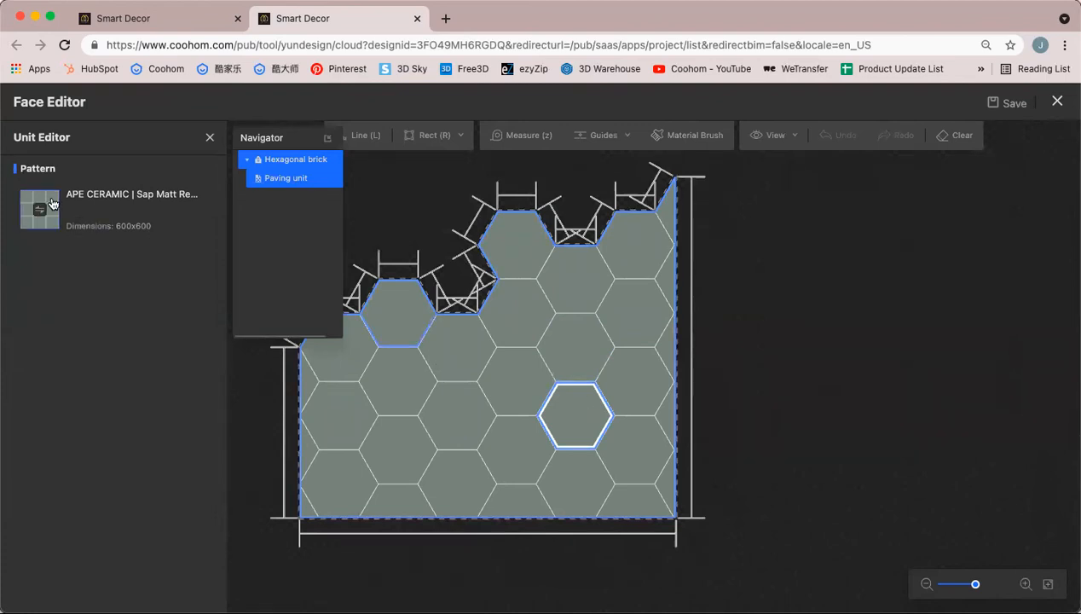
pyautogui.click(52, 203)
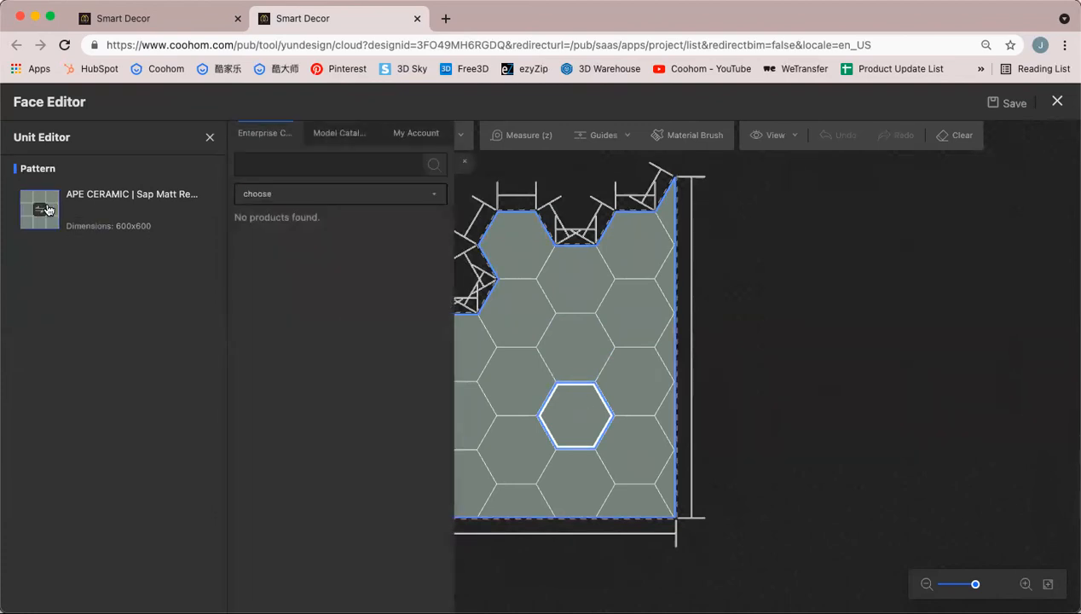
pyautogui.click(415, 136)
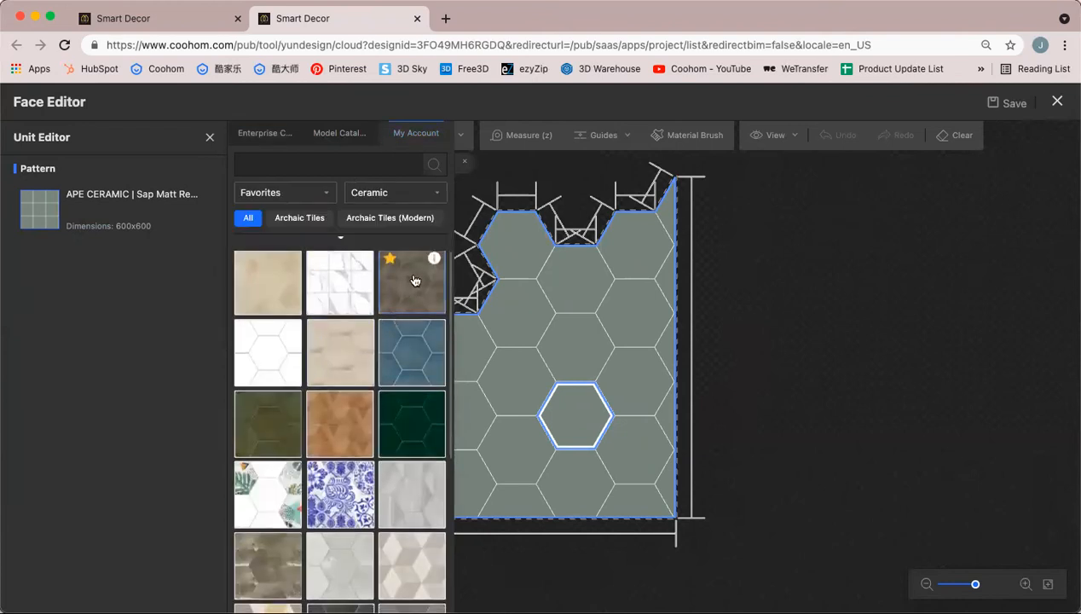
pyautogui.moveTo(408, 277)
pyautogui.scroll(-4, 402, 341)
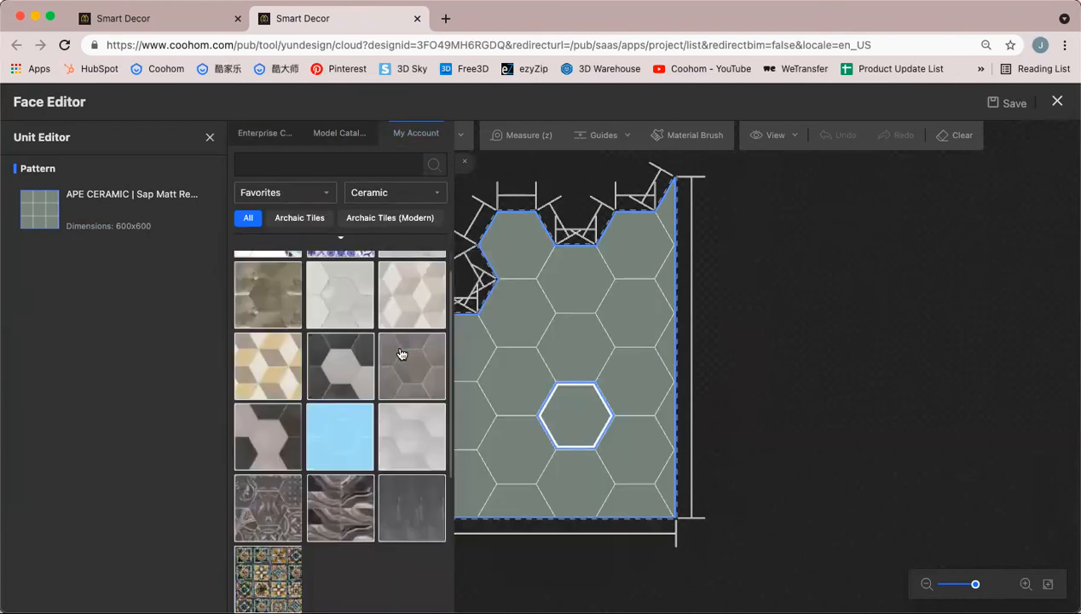
pyautogui.scroll(4, 400, 353)
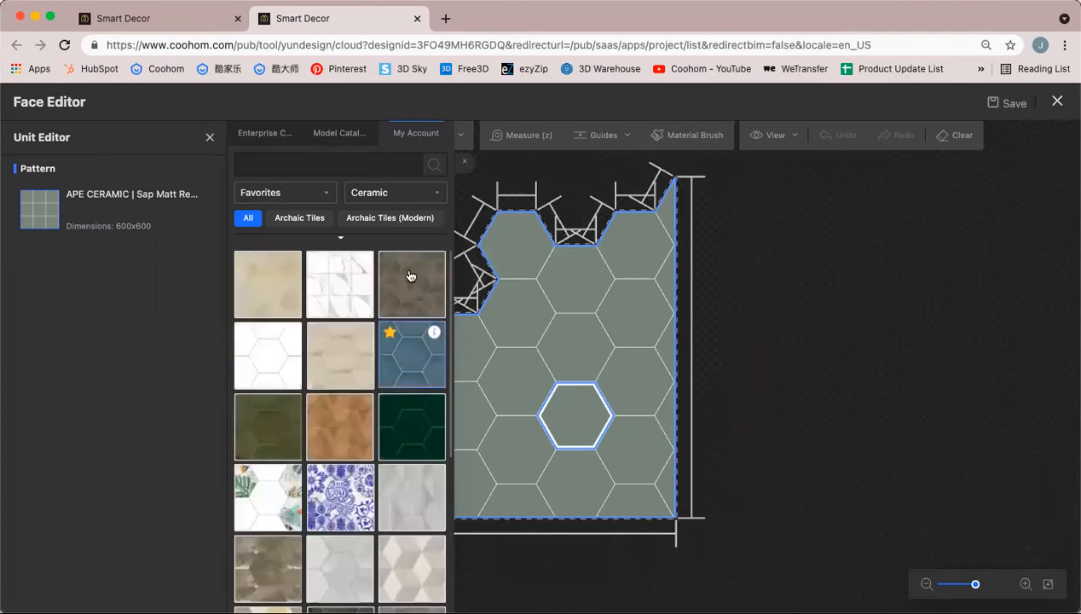
pyautogui.click(413, 285)
pyautogui.click(793, 468)
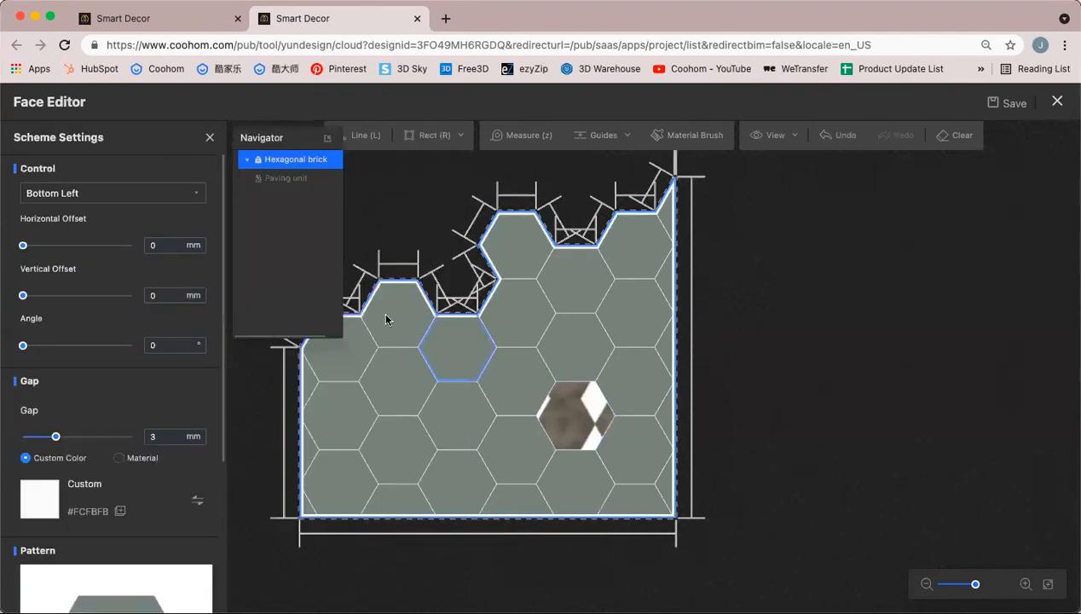
# Select the single brown hexagon in the green paving and look through the account's favorite ceramics for a replacement tile
pyautogui.click(562, 438)
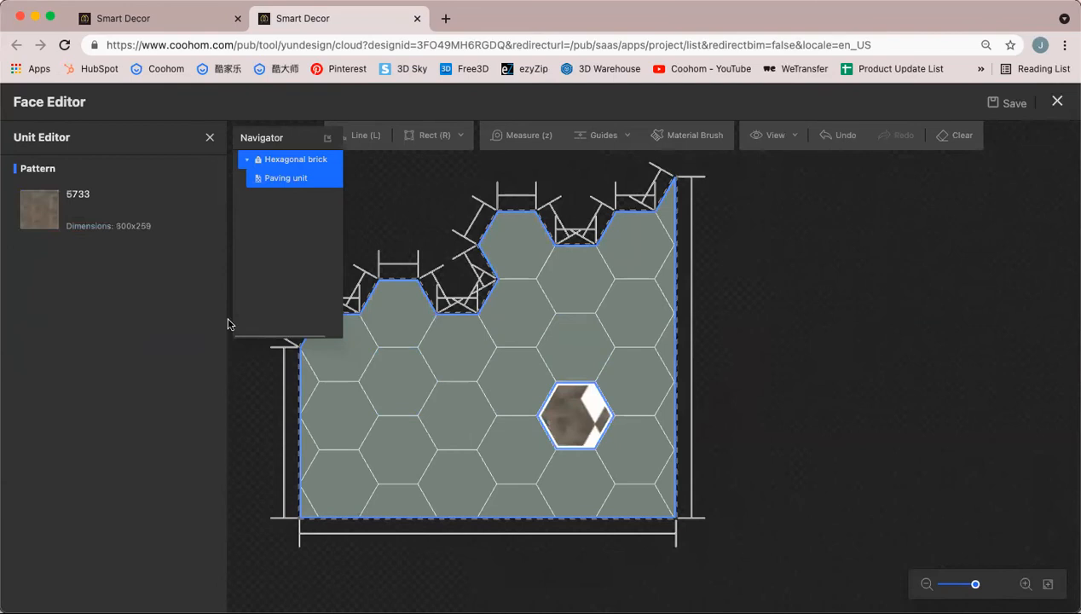
pyautogui.click(38, 215)
pyautogui.click(339, 138)
pyautogui.click(415, 135)
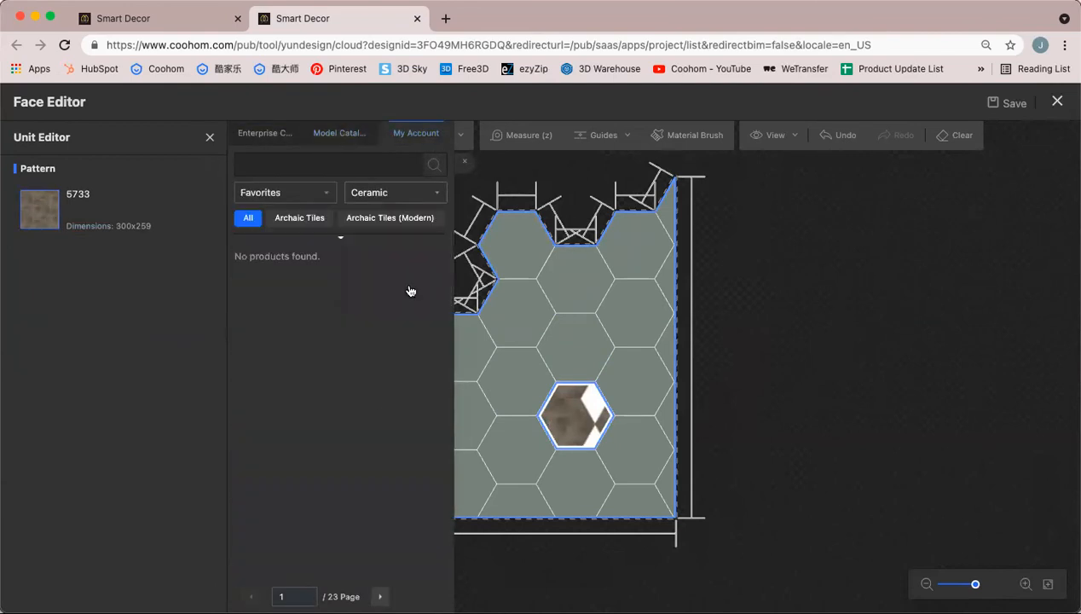
pyautogui.scroll(-3, 393, 453)
pyautogui.scroll(-1, 394, 453)
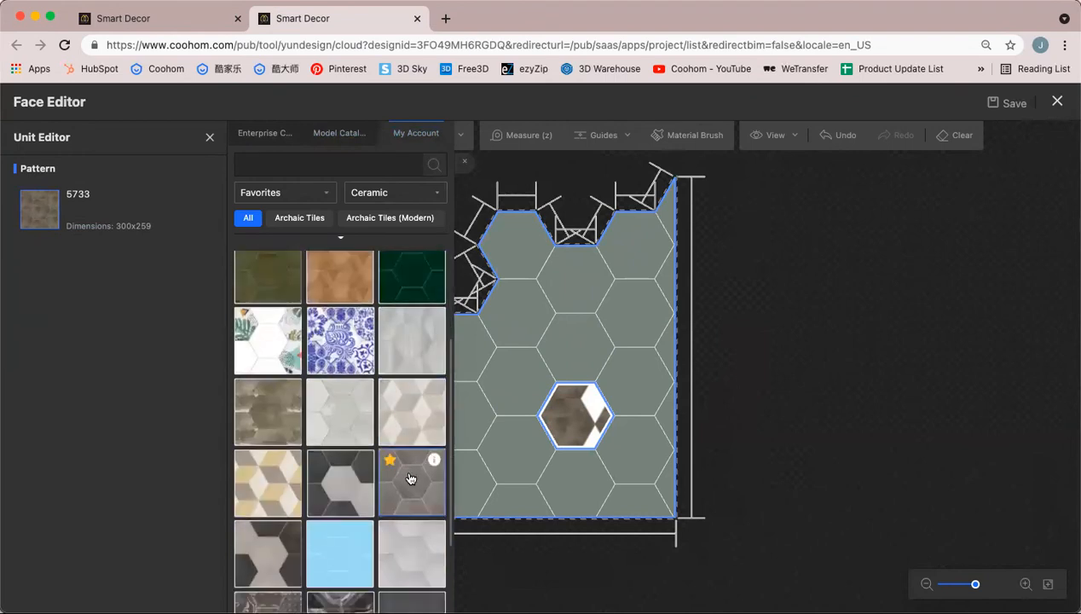
pyautogui.scroll(-4, 410, 478)
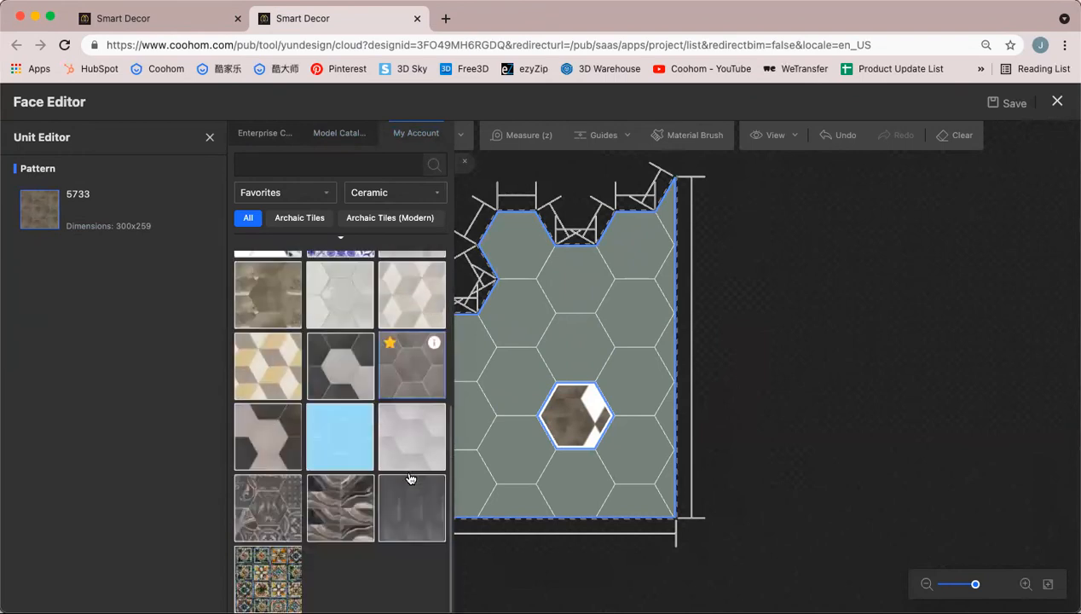
pyautogui.scroll(8, 410, 479)
# Replace the selected hexagon's material with a dark brown tile from the Enterprise Catalog
pyautogui.click(276, 134)
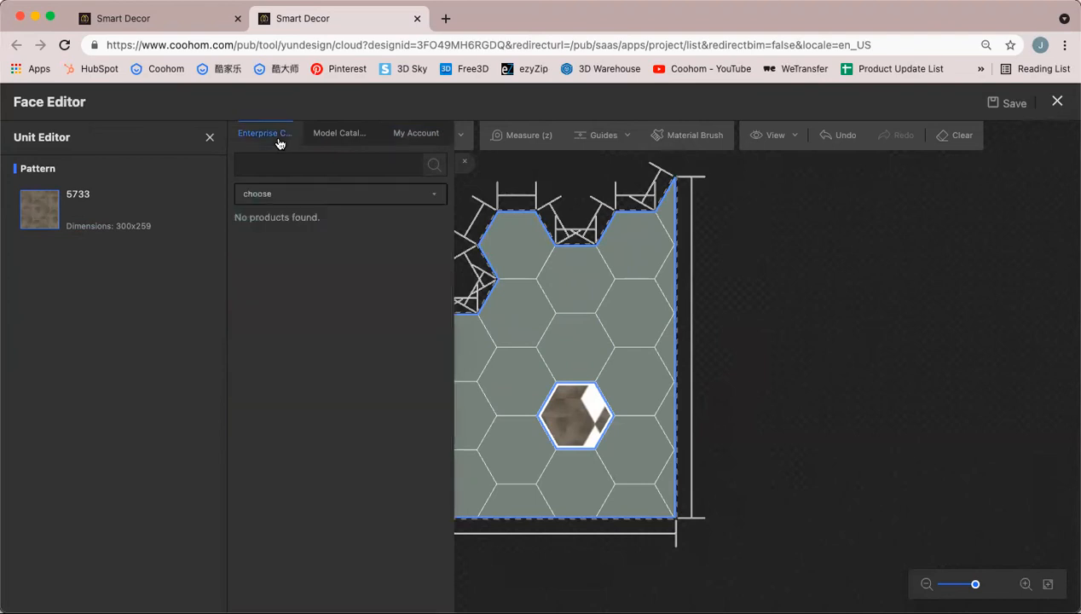
pyautogui.scroll(-12, 372, 438)
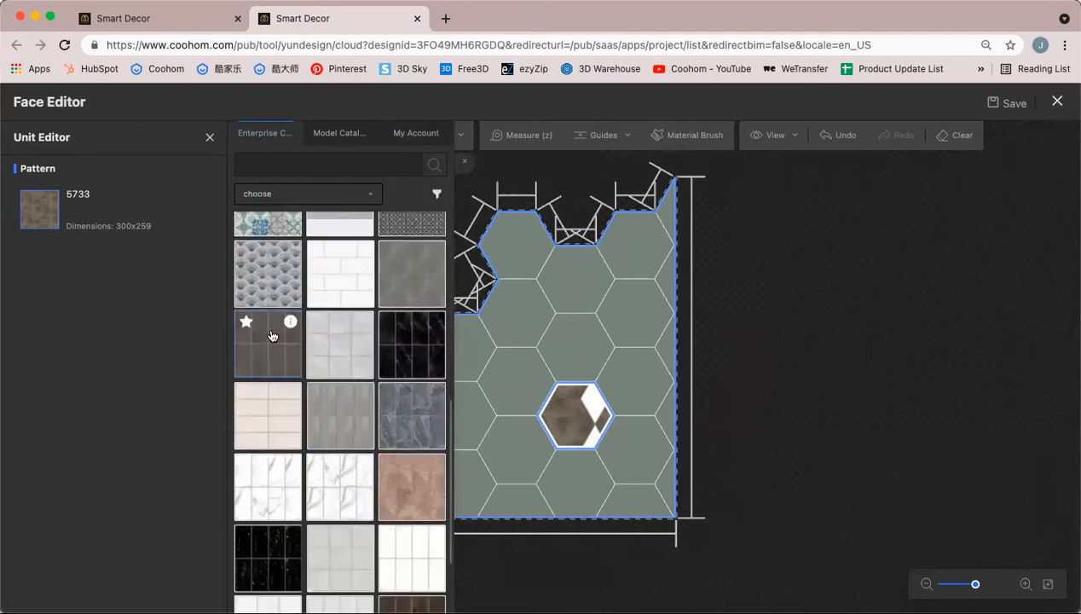
pyautogui.click(271, 335)
pyautogui.moveTo(717, 435); pyautogui.dragTo(733, 451)
pyautogui.click(738, 433)
pyautogui.scroll(1, 746, 460)
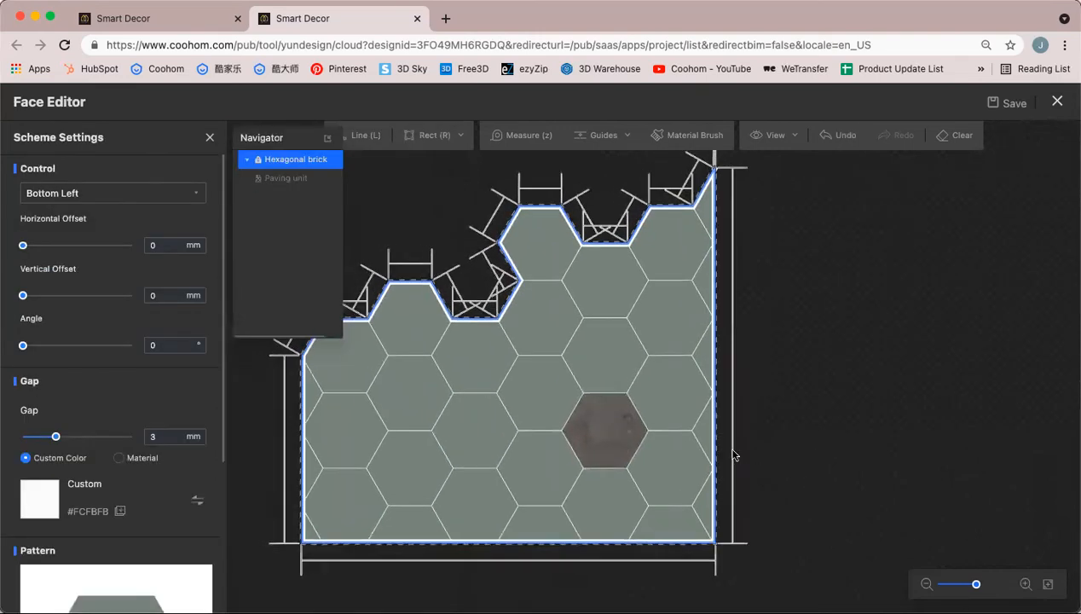
# Select single hexagons around the dark brown one in turn, then clear the selection
pyautogui.click(604, 433)
pyautogui.click(526, 442)
pyautogui.click(534, 402)
pyautogui.click(536, 476)
pyautogui.click(483, 435)
pyautogui.click(537, 451)
pyautogui.click(536, 409)
pyautogui.click(477, 376)
pyautogui.click(475, 411)
pyautogui.click(516, 479)
pyautogui.click(829, 397)
pyautogui.click(829, 401)
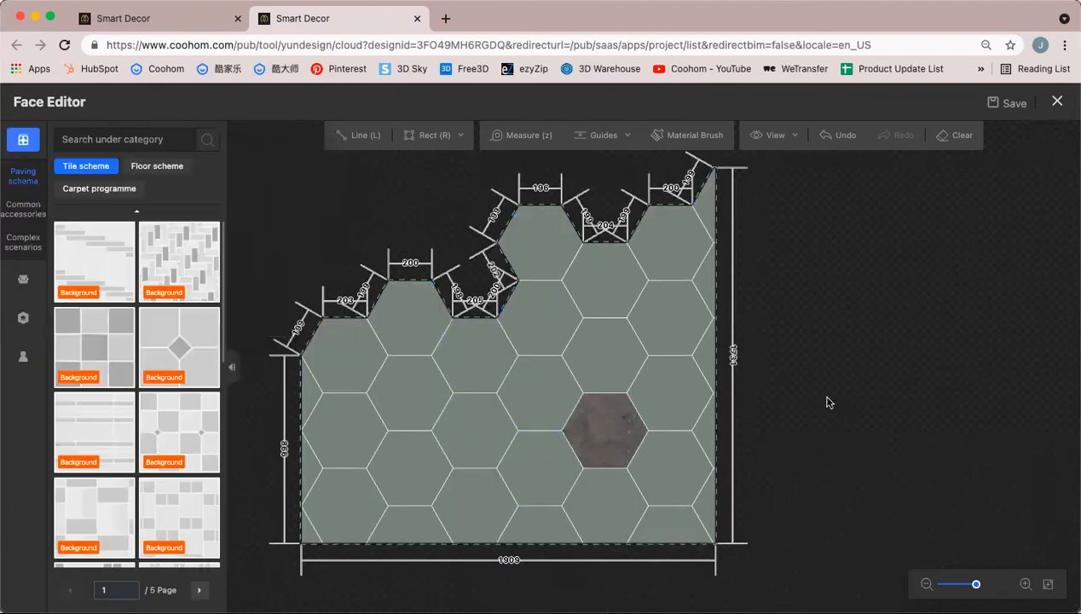
# Reopen the green hexagon paving for editing individual tiles, then leave the Face Editor for the Background Wall Editor
pyautogui.click(535, 460)
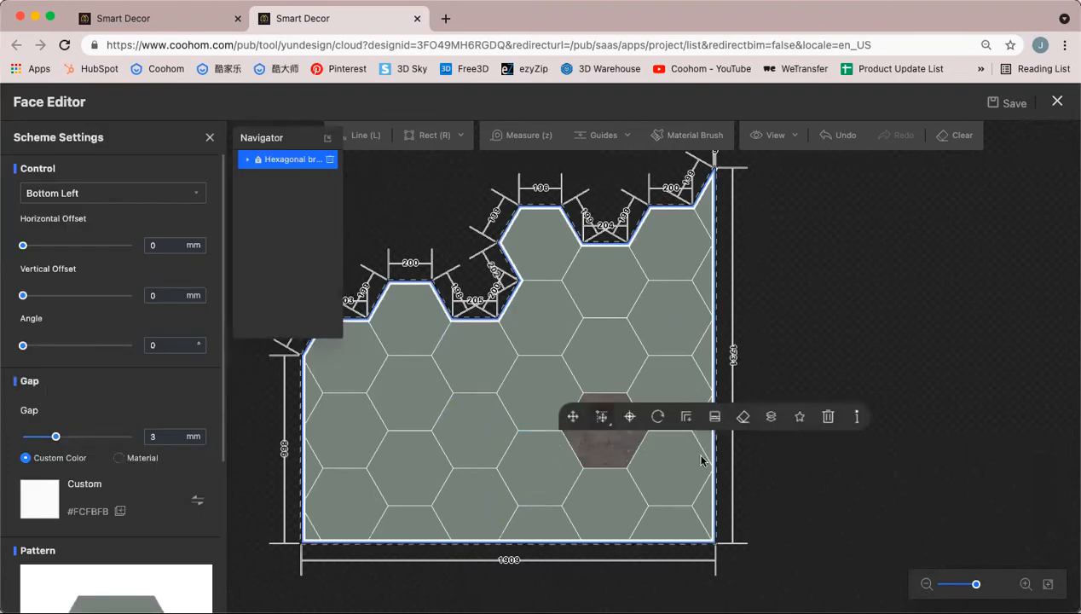
pyautogui.click(552, 465)
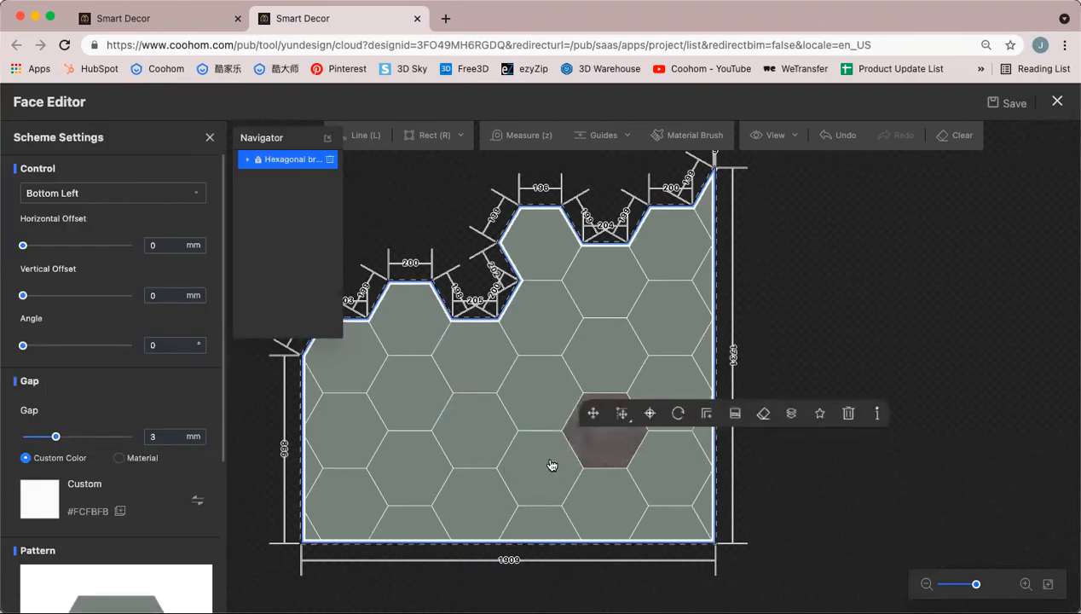
pyautogui.click(552, 465)
pyautogui.click(810, 424)
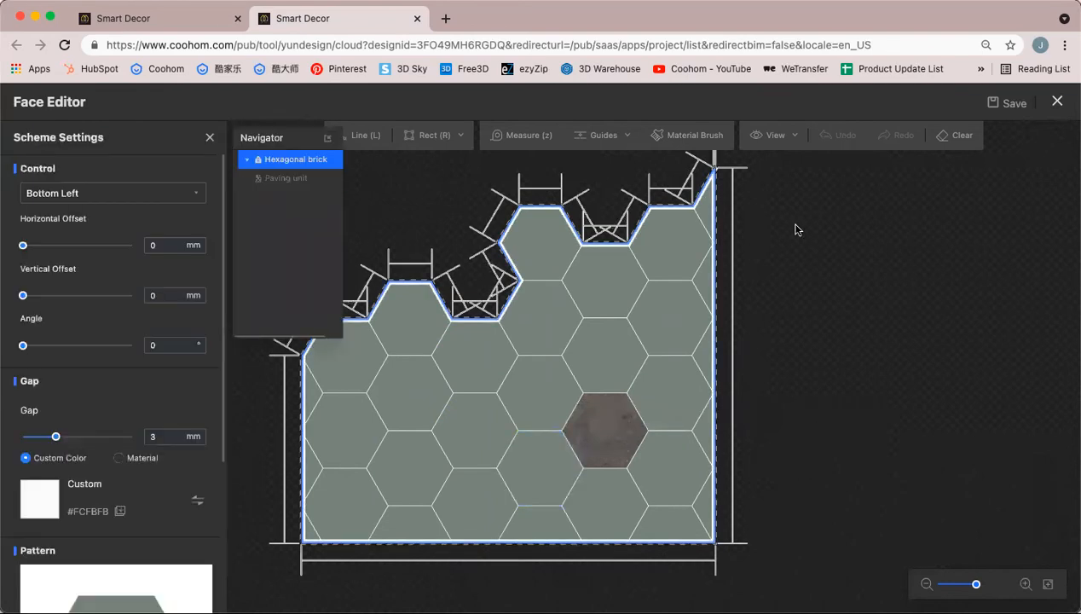
pyautogui.click(1057, 100)
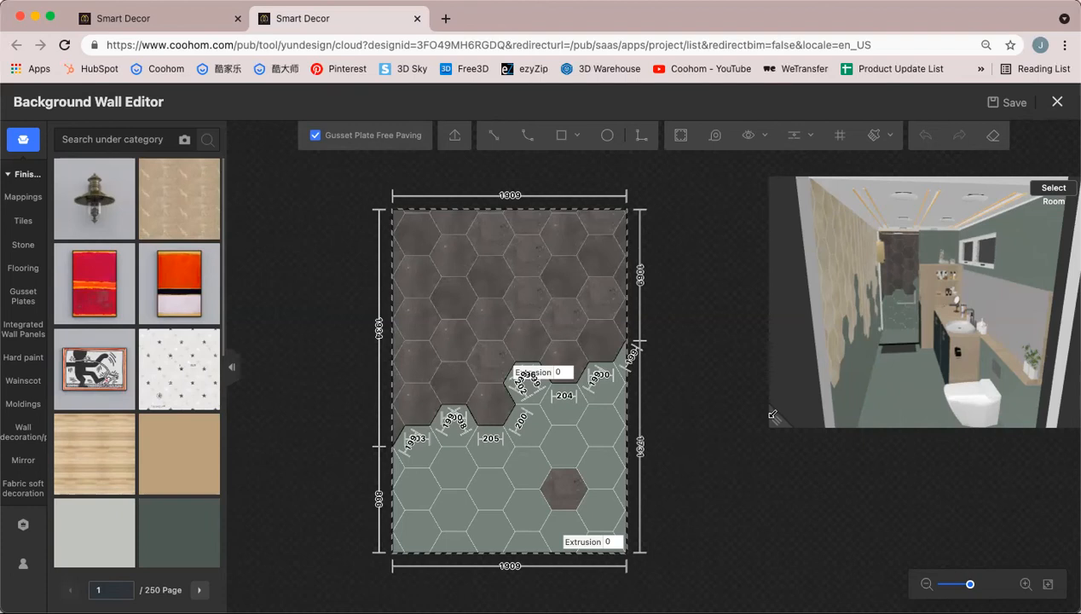
# Enlarge the 3D preview and examine the shower wall's hexagon pattern from above and from inside the bathroom
pyautogui.moveTo(769, 416); pyautogui.dragTo(665, 511)
pyautogui.moveTo(820, 436); pyautogui.dragTo(830, 325)
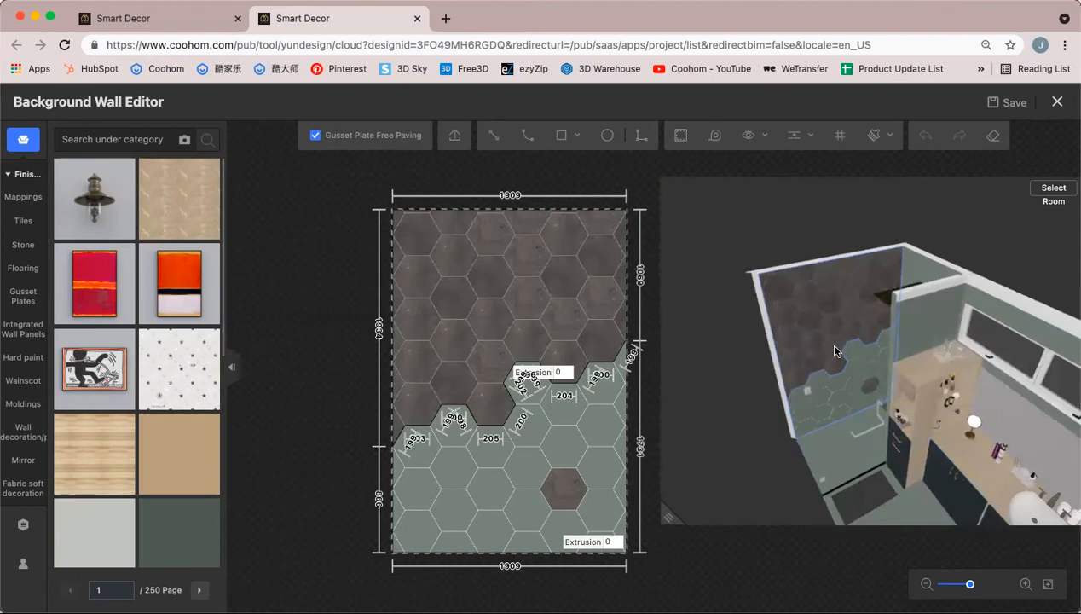
pyautogui.moveTo(834, 348); pyautogui.dragTo(834, 330)
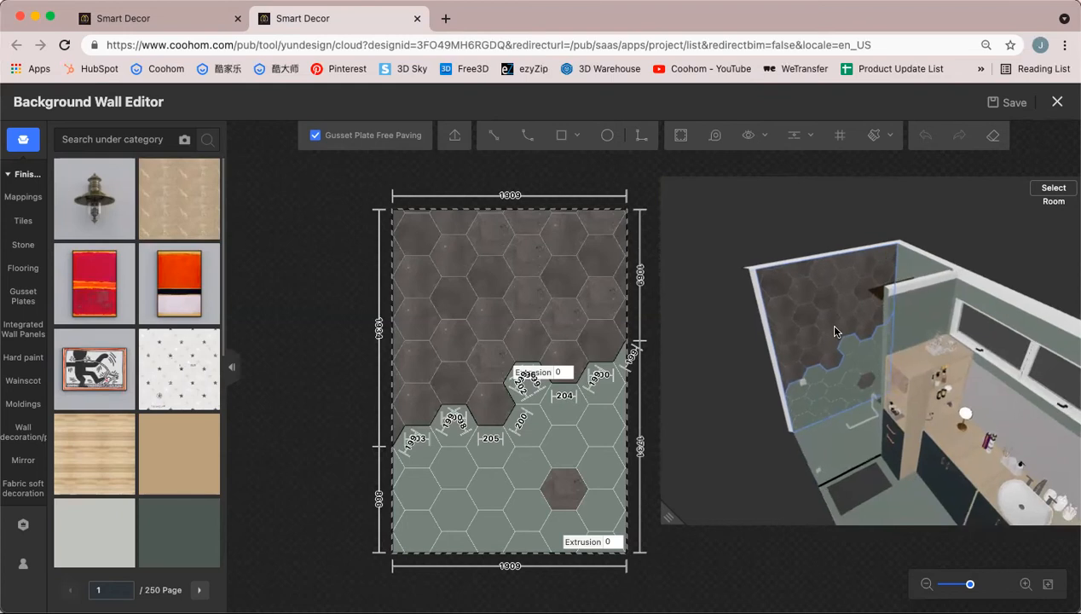
pyautogui.scroll(-2, 836, 331)
pyautogui.scroll(5, 836, 332)
pyautogui.moveTo(837, 332); pyautogui.dragTo(759, 331)
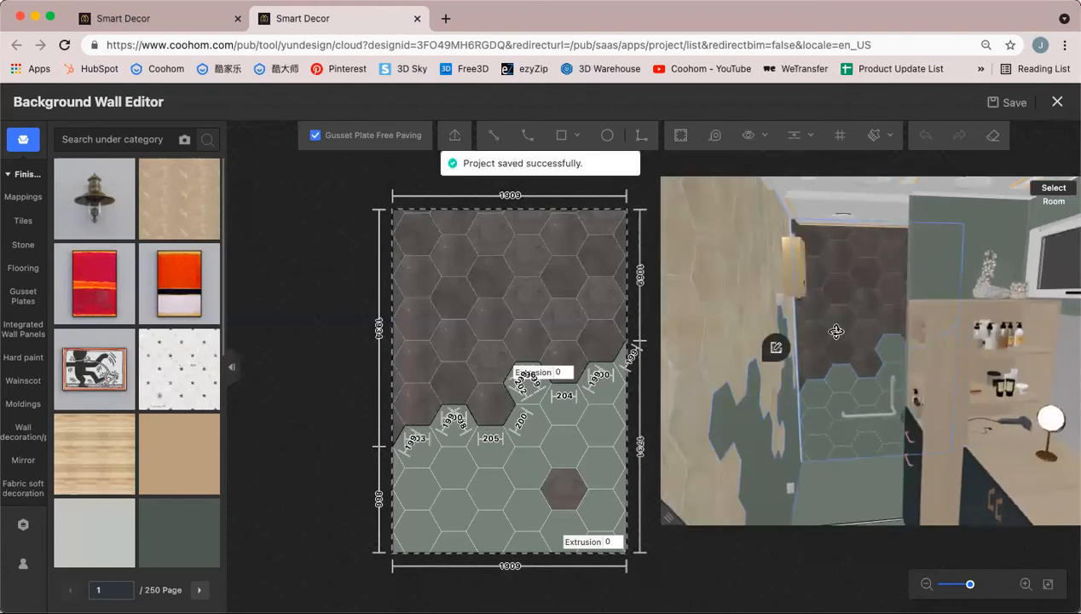
pyautogui.scroll(-5, 853, 320)
pyautogui.scroll(5, 841, 333)
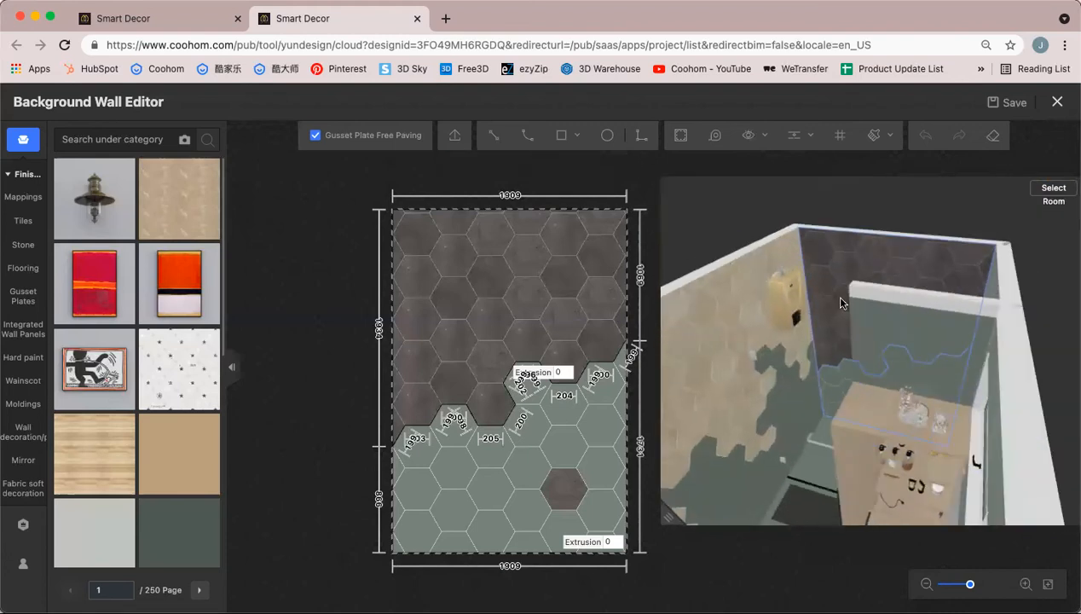
pyautogui.scroll(-5, 925, 232)
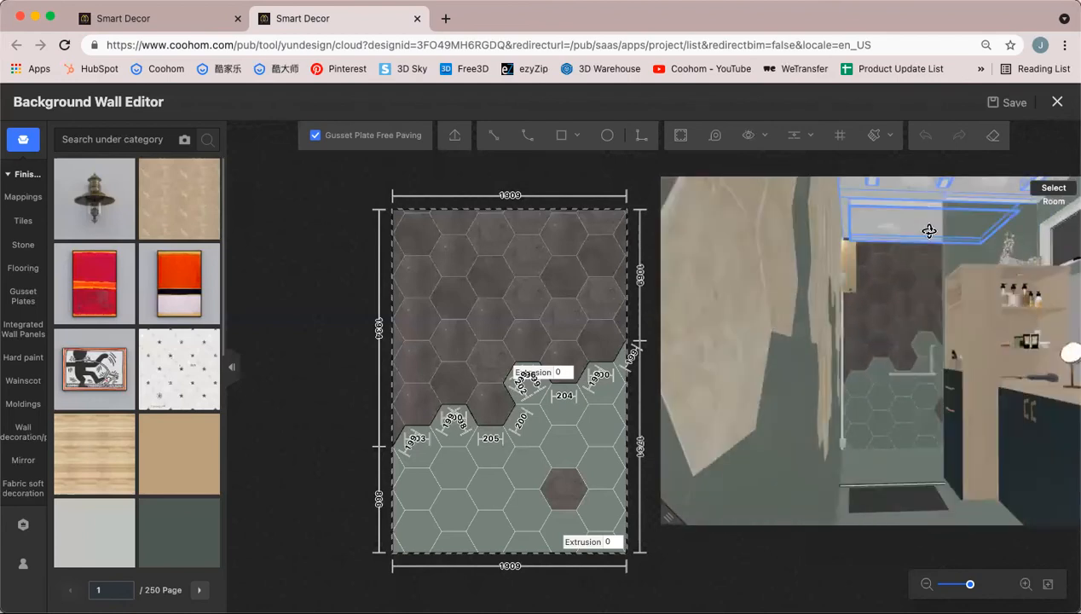
pyautogui.scroll(5, 918, 238)
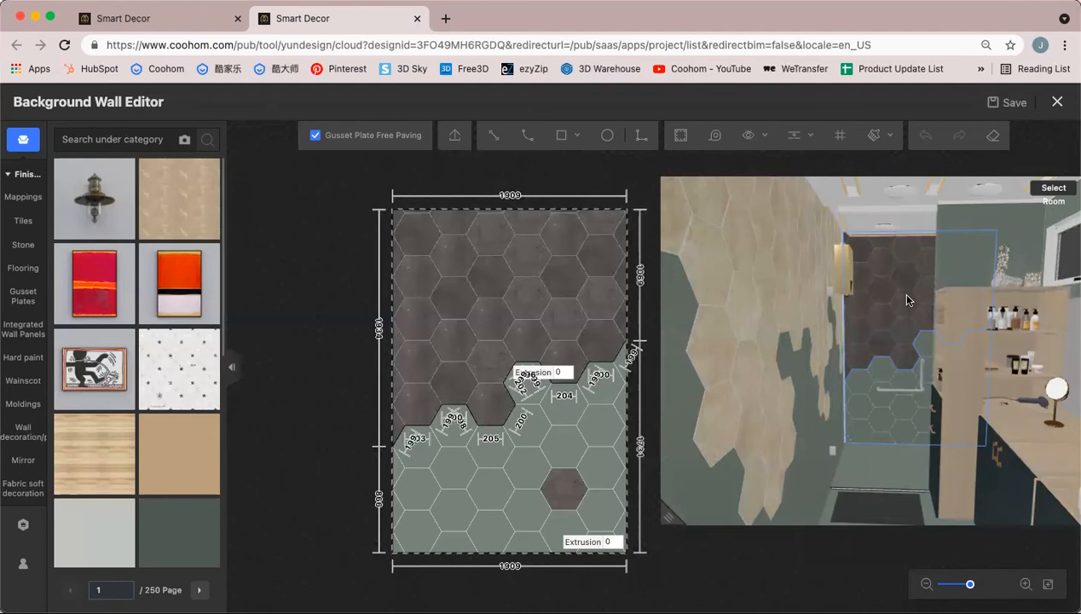
pyautogui.scroll(-5, 909, 318)
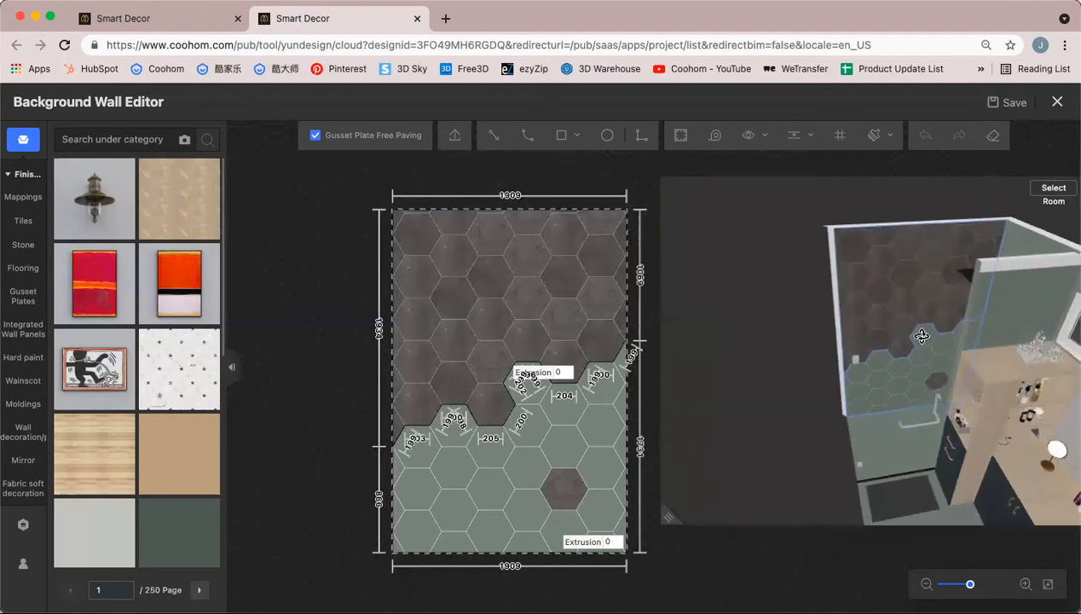
pyautogui.scroll(5, 922, 339)
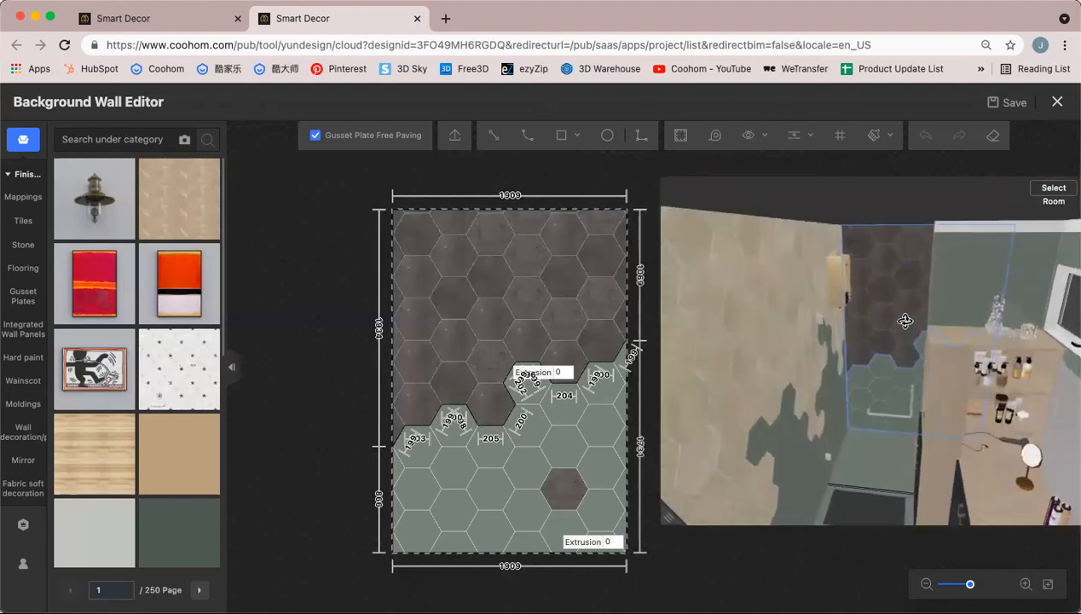
pyautogui.moveTo(906, 318); pyautogui.dragTo(907, 311)
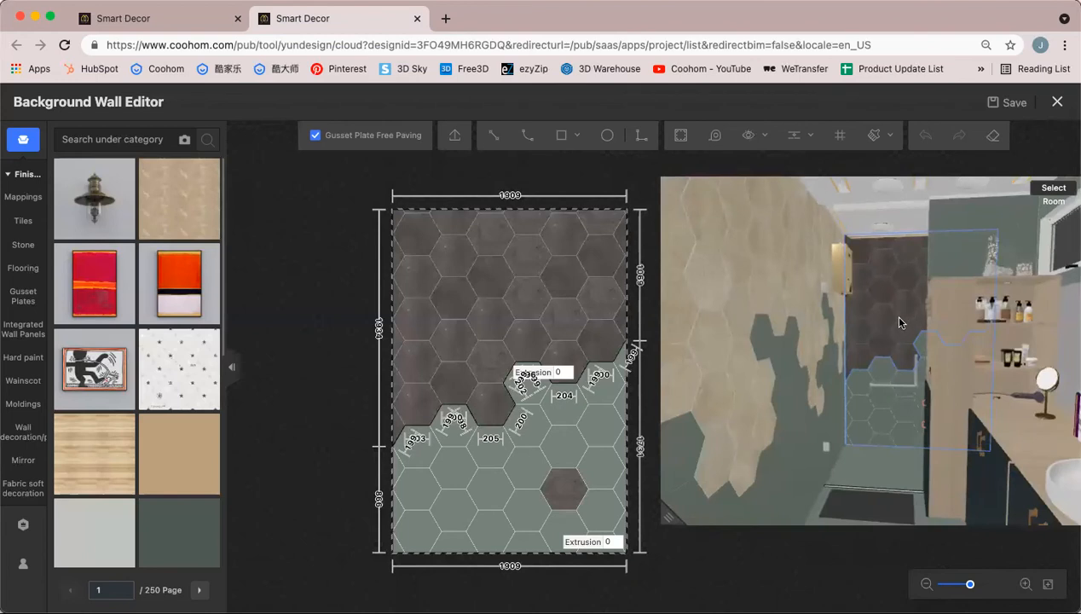
pyautogui.scroll(-5, 896, 320)
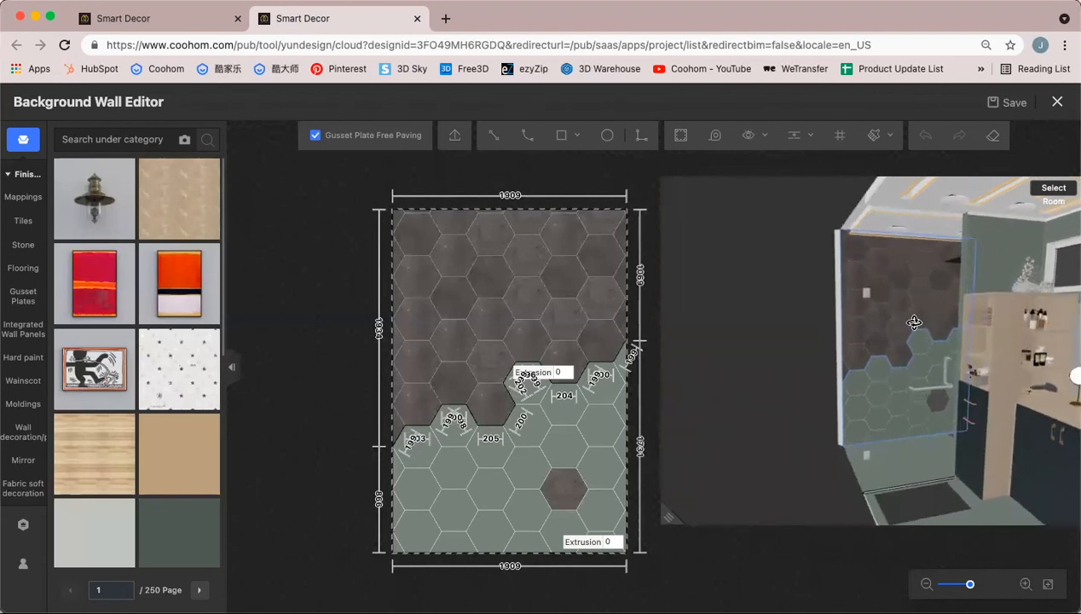
# Open the bathroom floor in the Platform Editor, shrink the 3D preview, and inspect the main and shower floor areas
pyautogui.moveTo(905, 316); pyautogui.dragTo(942, 446)
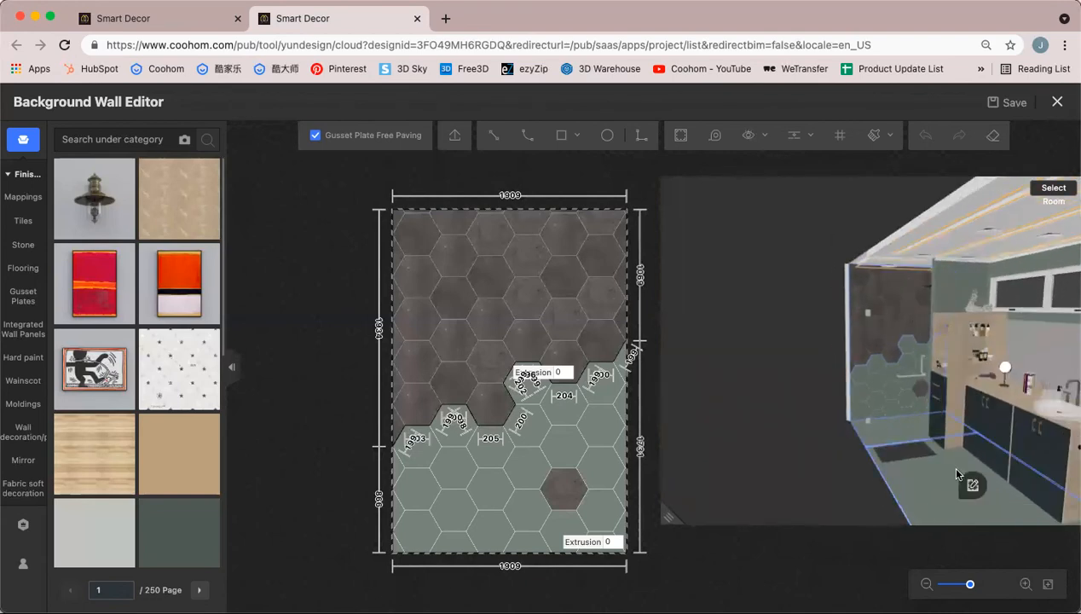
pyautogui.click(972, 484)
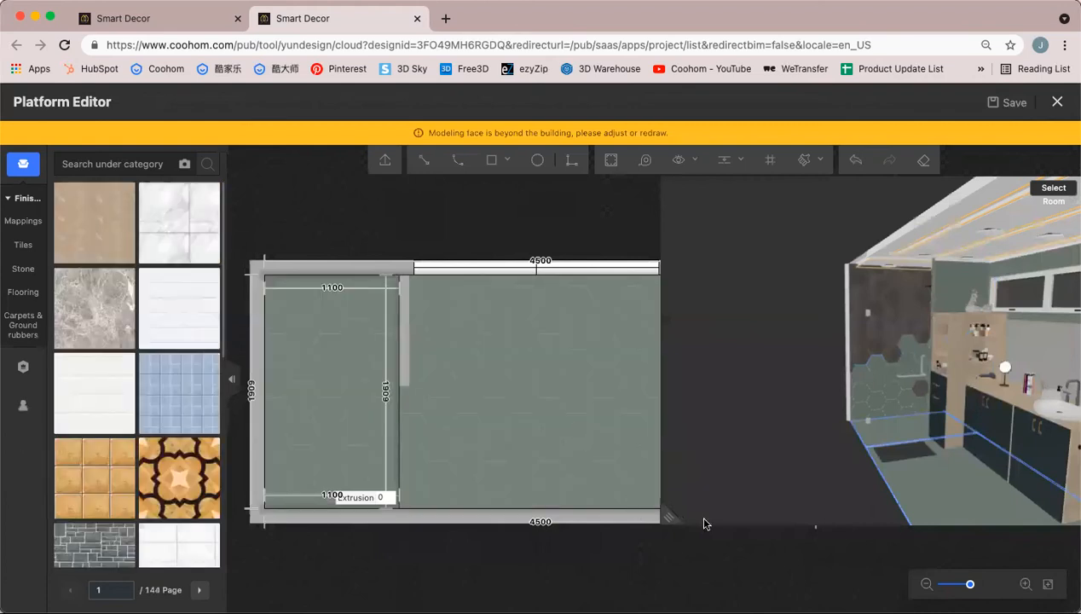
pyautogui.moveTo(670, 517); pyautogui.dragTo(859, 480)
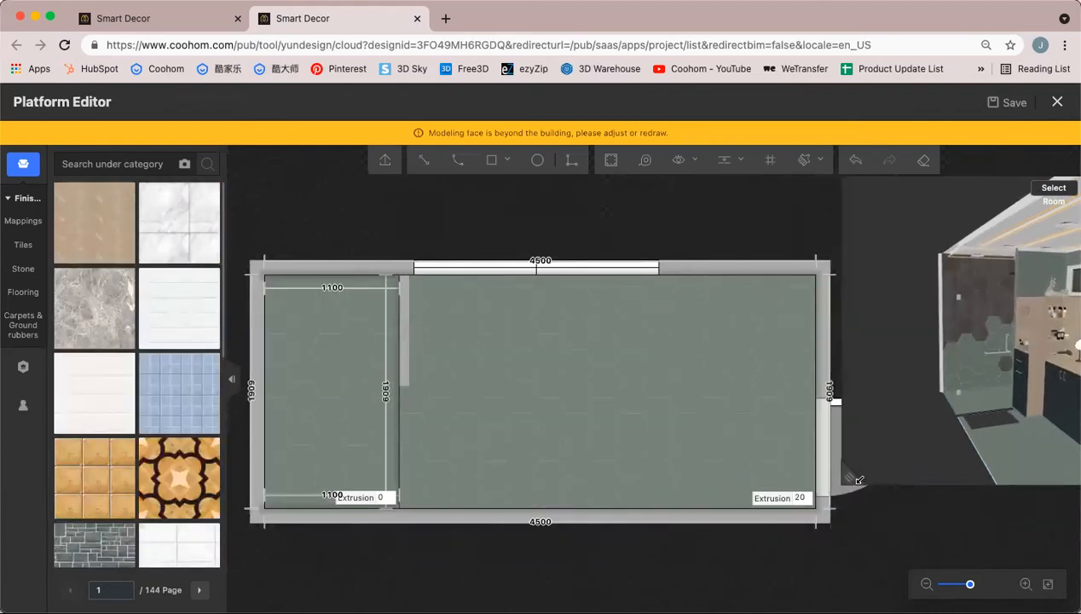
pyautogui.click(592, 393)
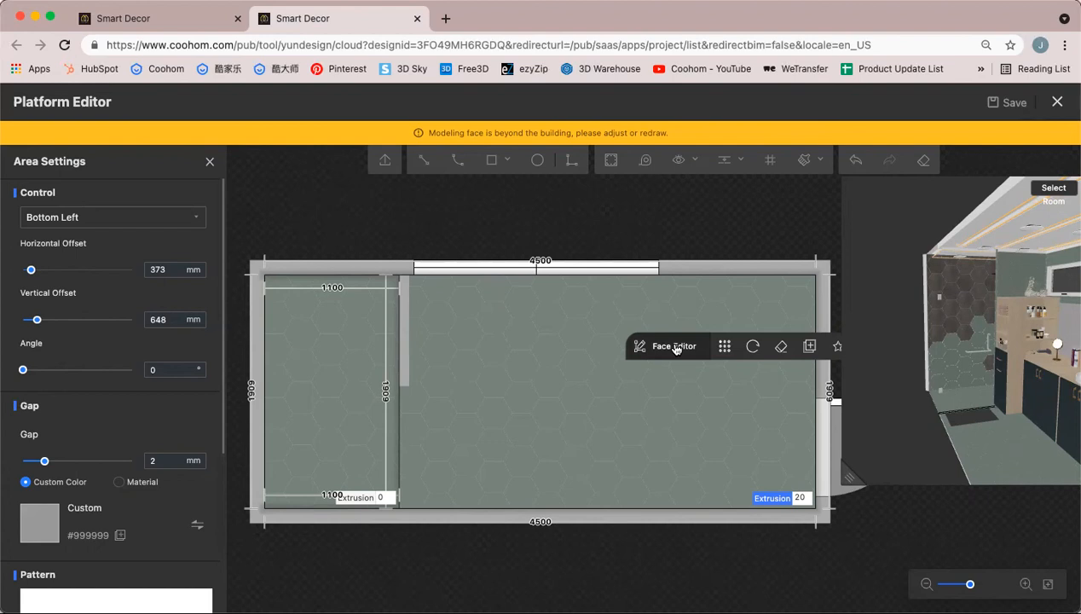
pyautogui.click(358, 333)
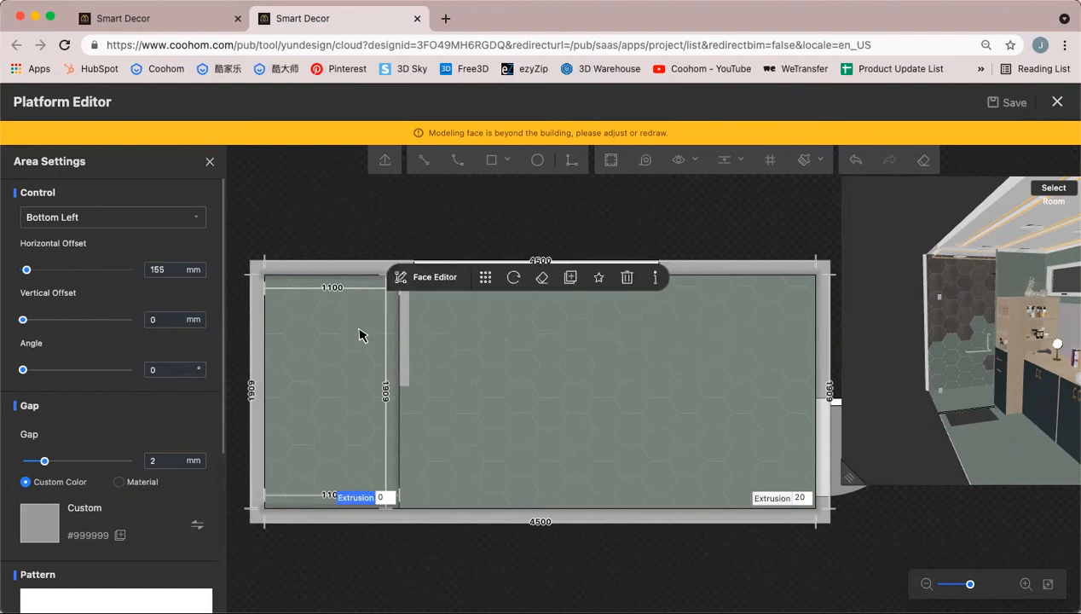
pyautogui.click(383, 229)
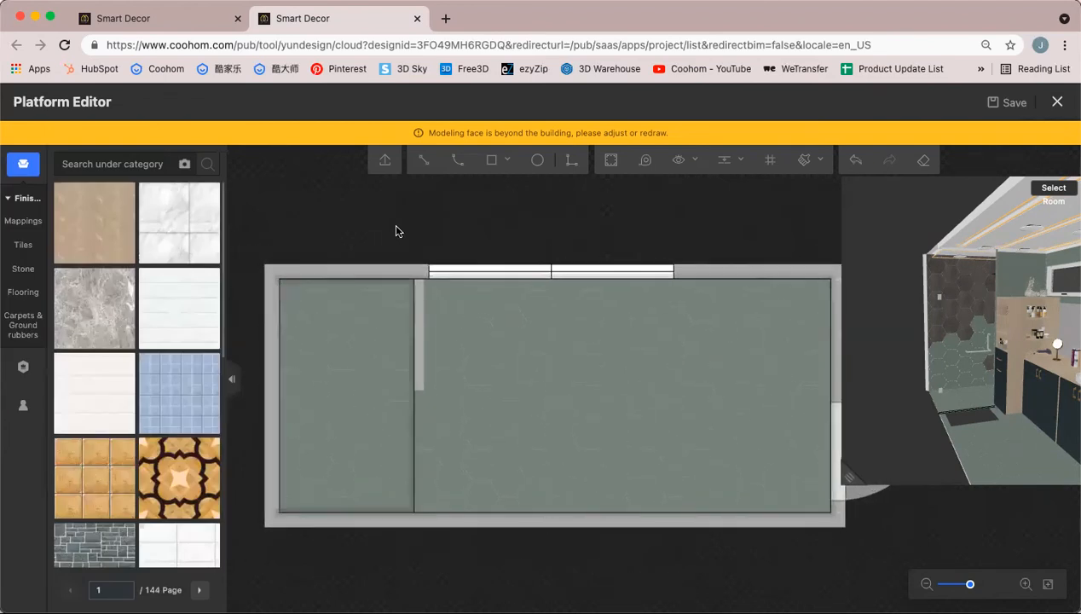
pyautogui.moveTo(397, 228)
pyautogui.mouseDown()
pyautogui.moveTo(370, 217)
pyautogui.moveTo(379, 206)
pyautogui.moveTo(397, 217)
pyautogui.mouseUp()
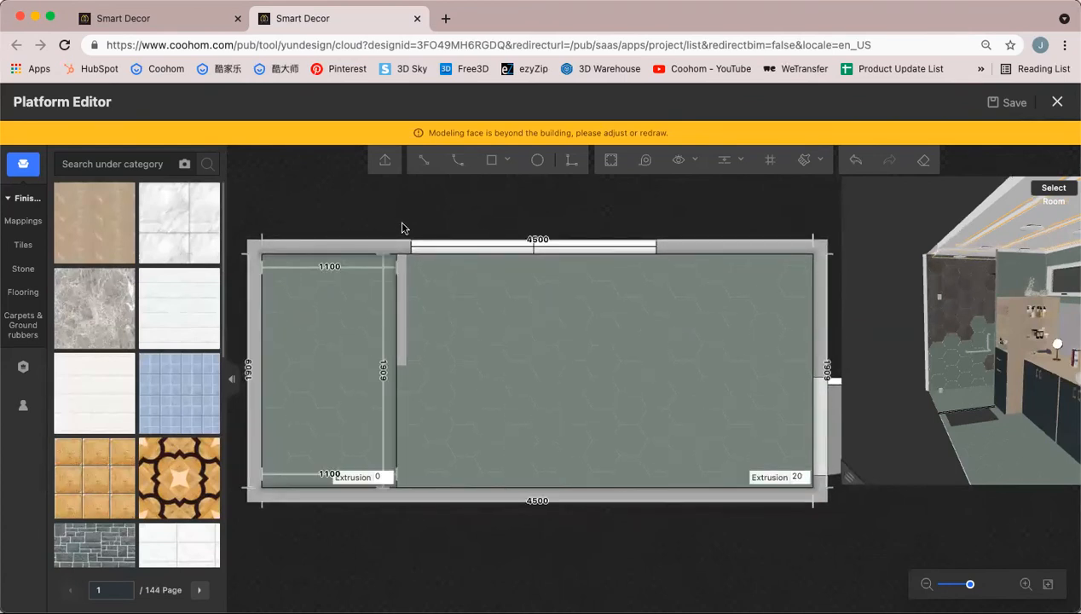
# View the bathroom from inside in the 3D preview and reopen the shower wall in the Background Wall Editor
pyautogui.moveTo(913, 371)
pyautogui.mouseDown()
pyautogui.moveTo(905, 395)
pyautogui.moveTo(983, 381)
pyautogui.moveTo(930, 383)
pyautogui.mouseUp()
pyautogui.scroll(5, 930, 383)
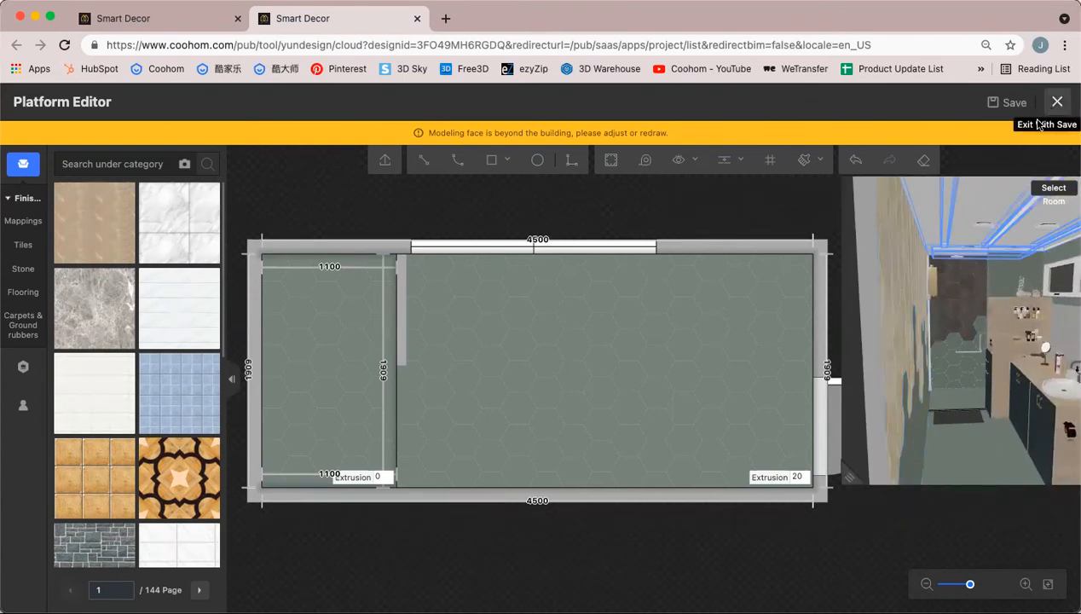
pyautogui.click(976, 313)
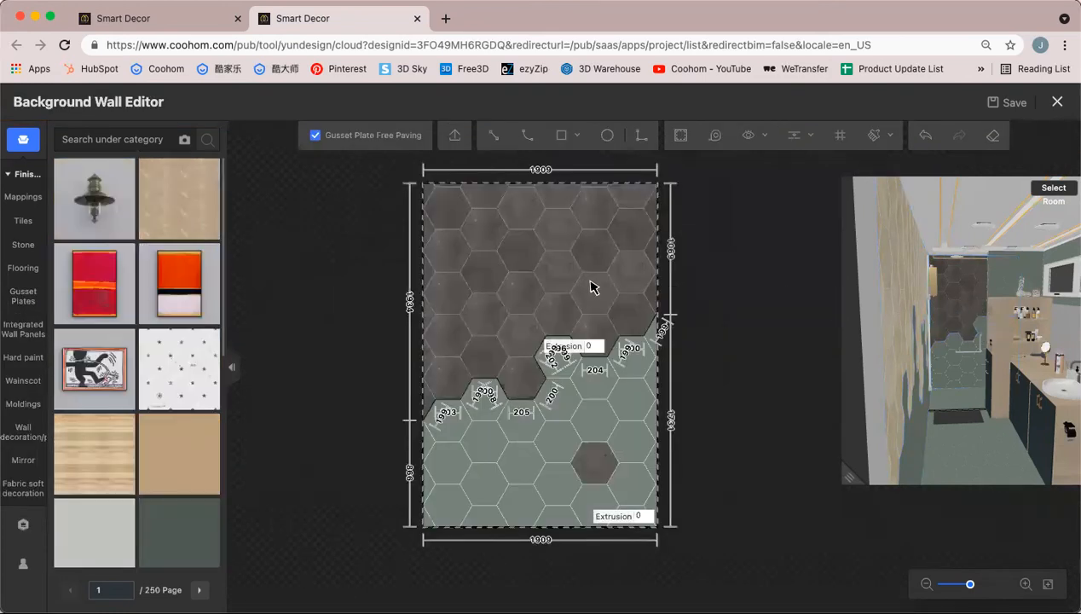
# Leave the Background Wall Editor for the main 3D design view and examine the whole bathroom
pyautogui.scroll(2, 591, 286)
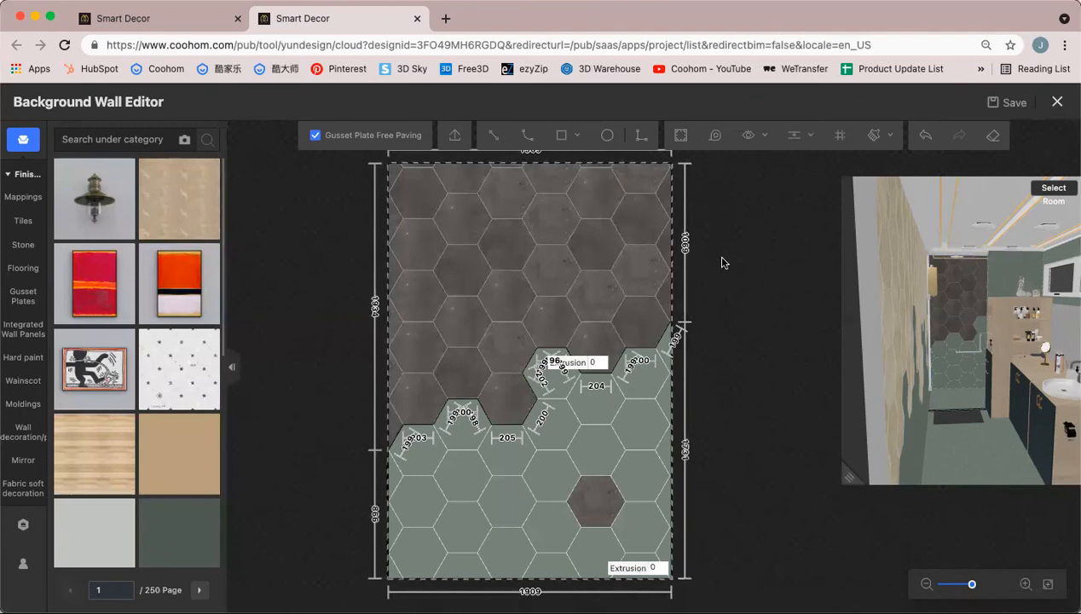
pyautogui.moveTo(726, 259); pyautogui.dragTo(720, 285)
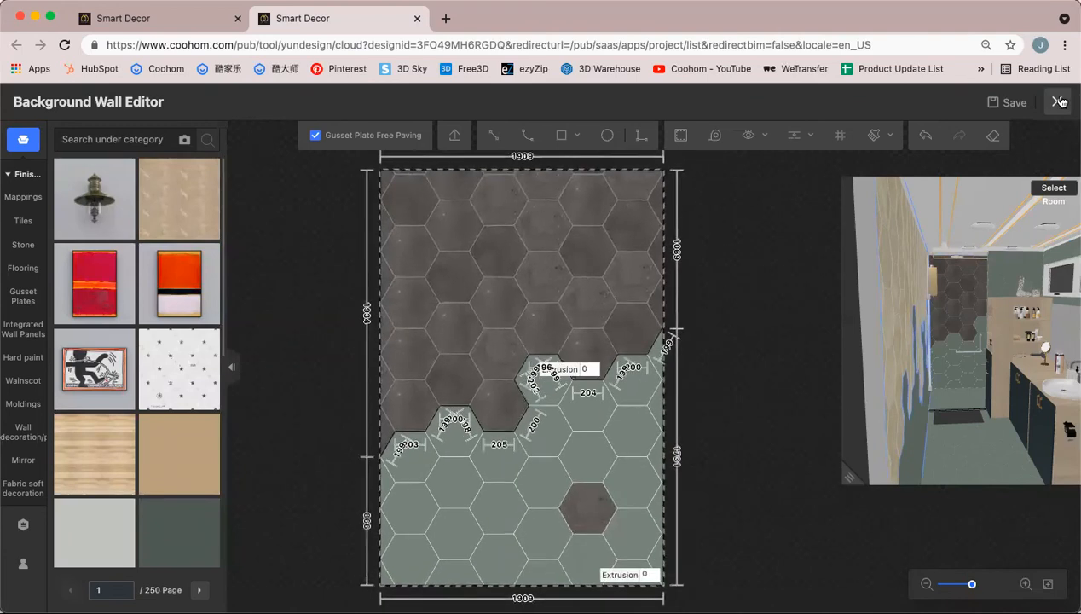
pyautogui.click(1030, 99)
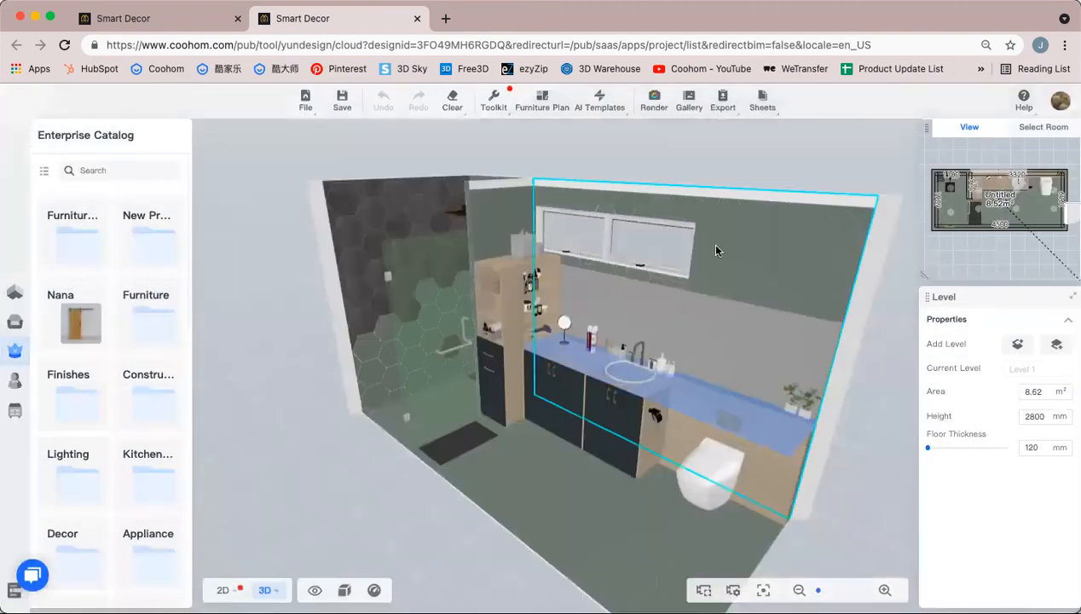
pyautogui.moveTo(738, 243); pyautogui.dragTo(686, 186)
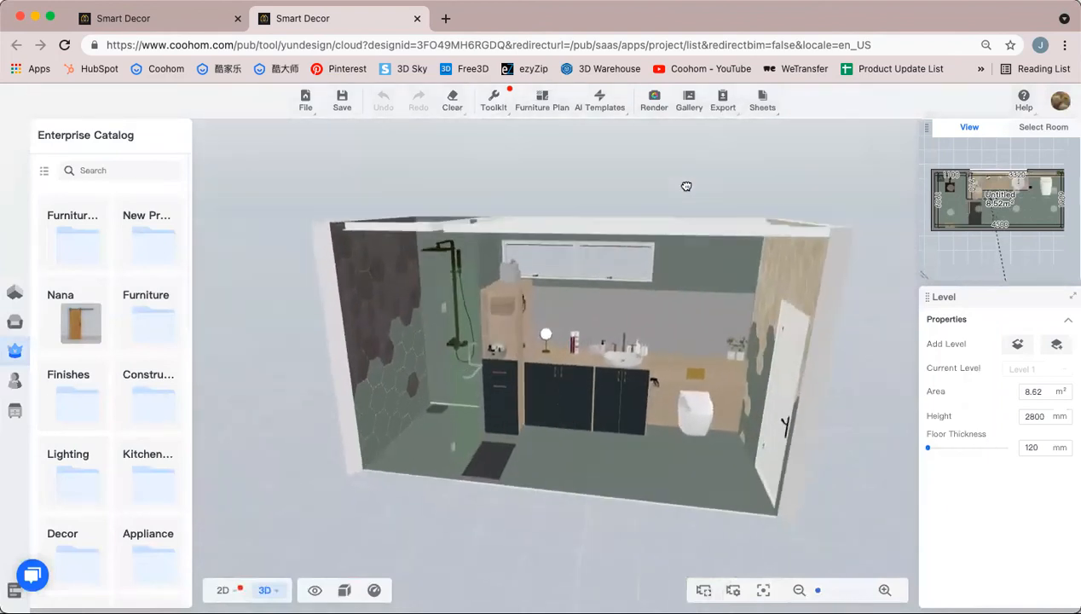
# Try copying the shower wall's hexagonal tile design onto the door wall, check it from the front, and undo the copy
pyautogui.click(356, 298)
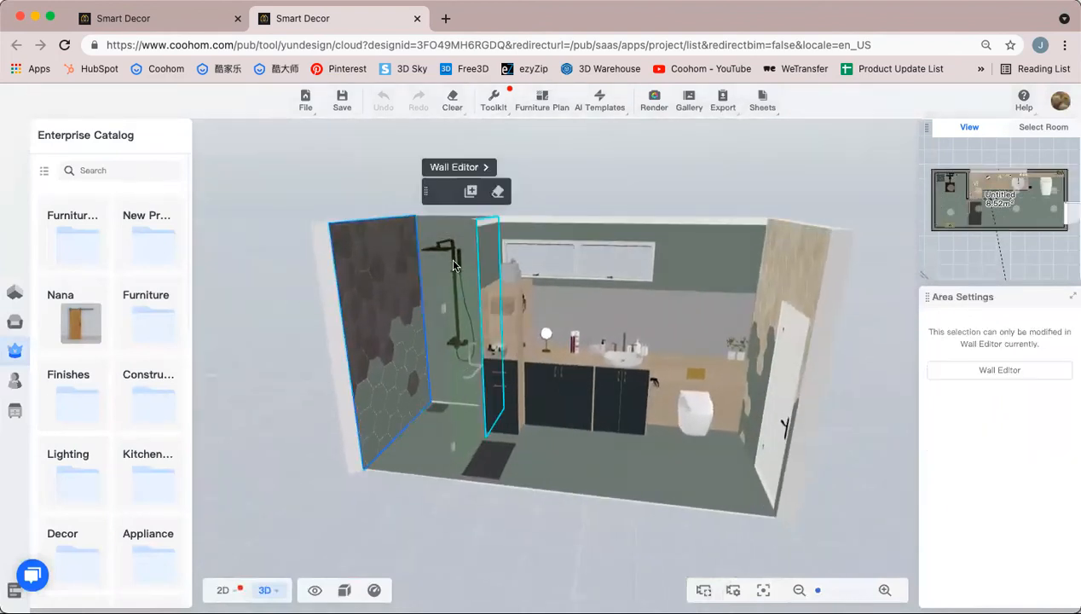
pyautogui.click(470, 194)
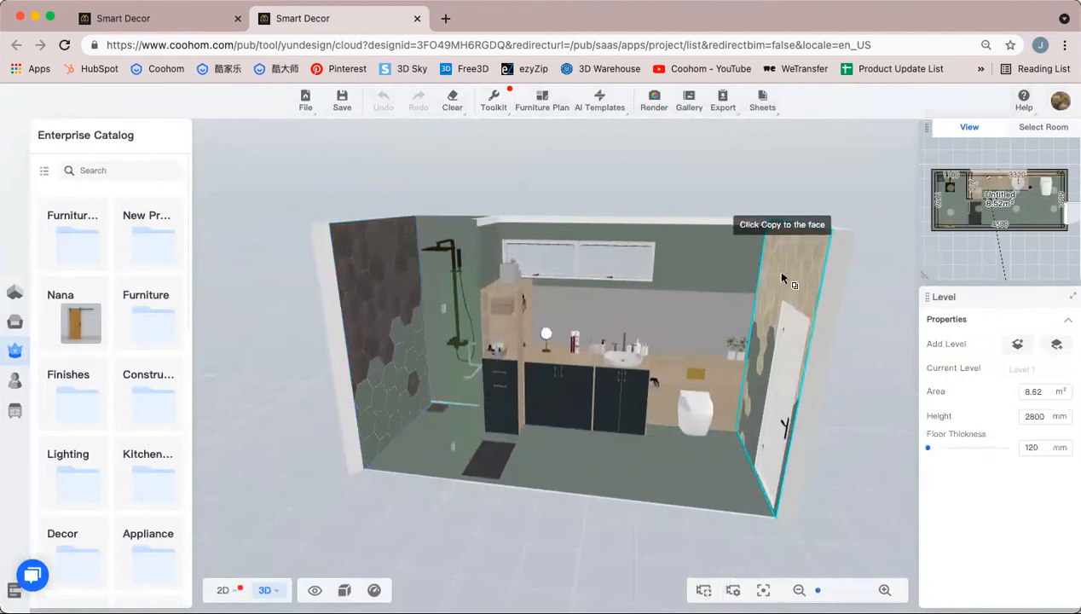
pyautogui.click(863, 295)
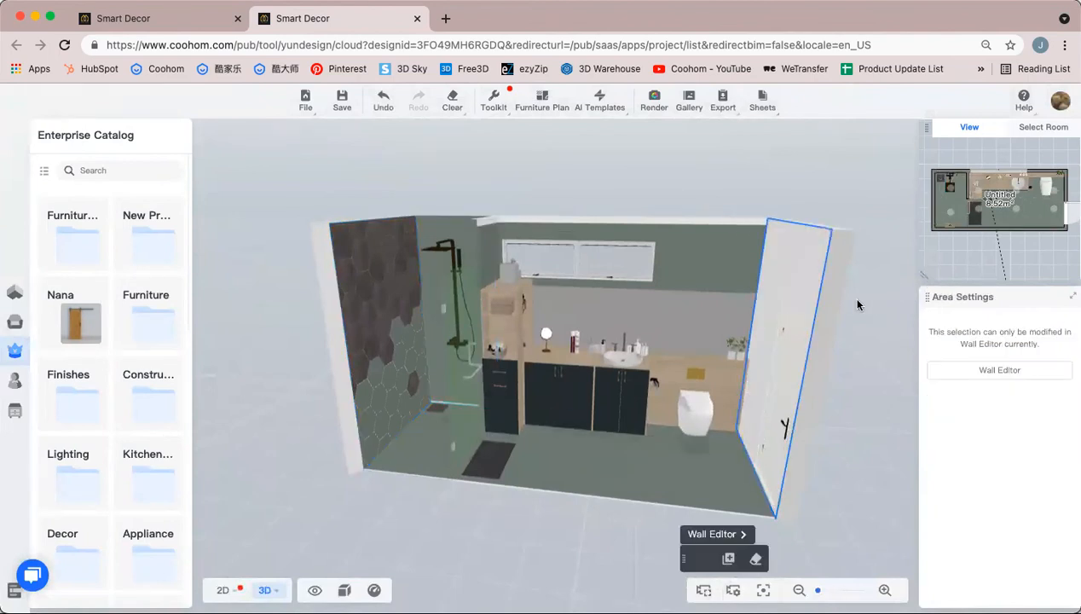
pyautogui.moveTo(857, 306); pyautogui.dragTo(885, 287)
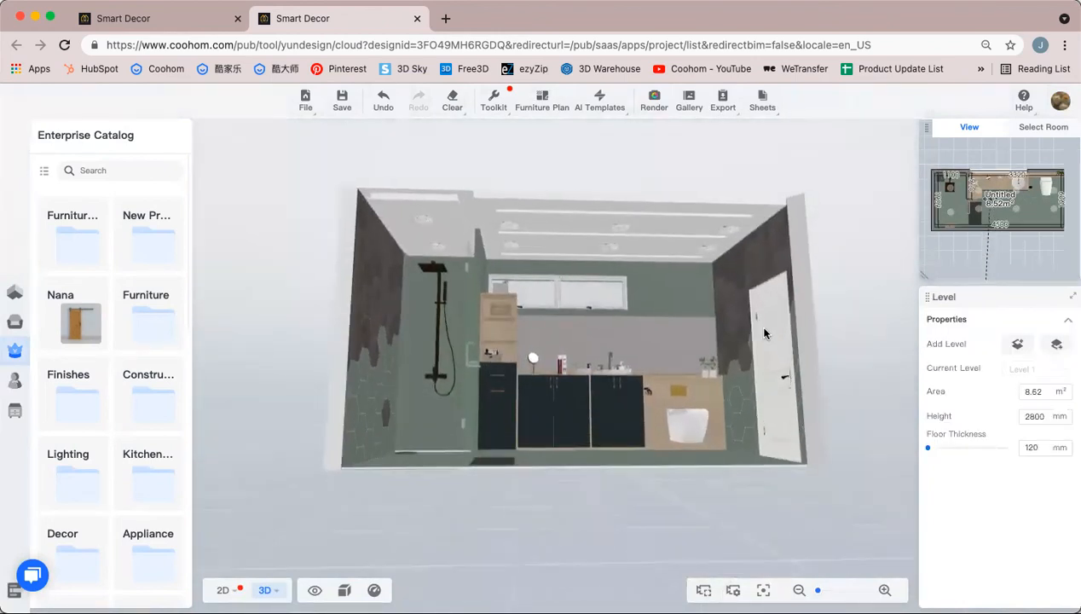
pyautogui.click(764, 265)
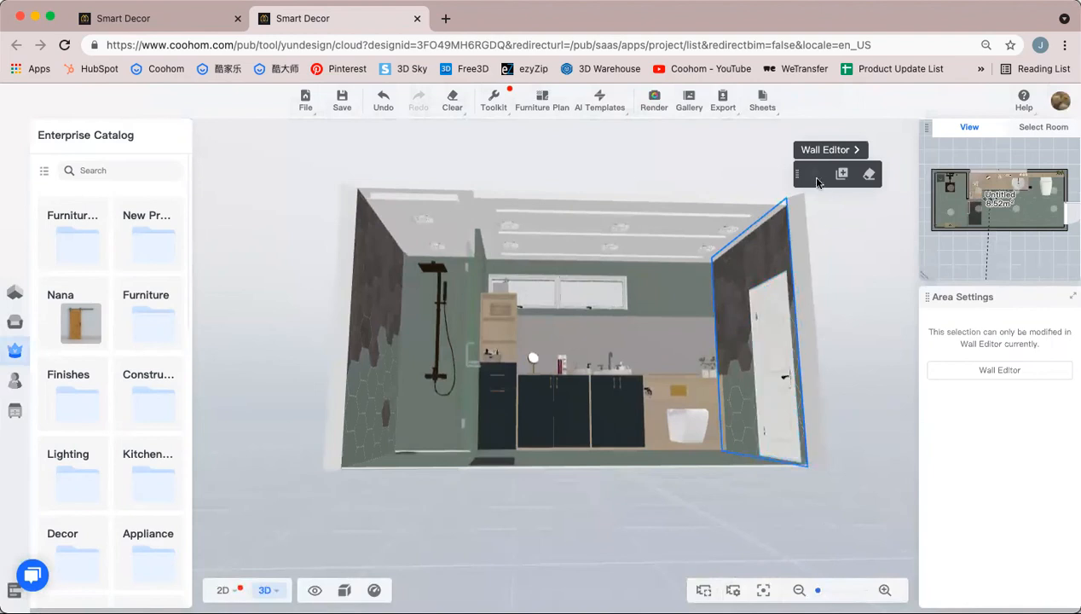
pyautogui.moveTo(825, 321); pyautogui.dragTo(822, 346)
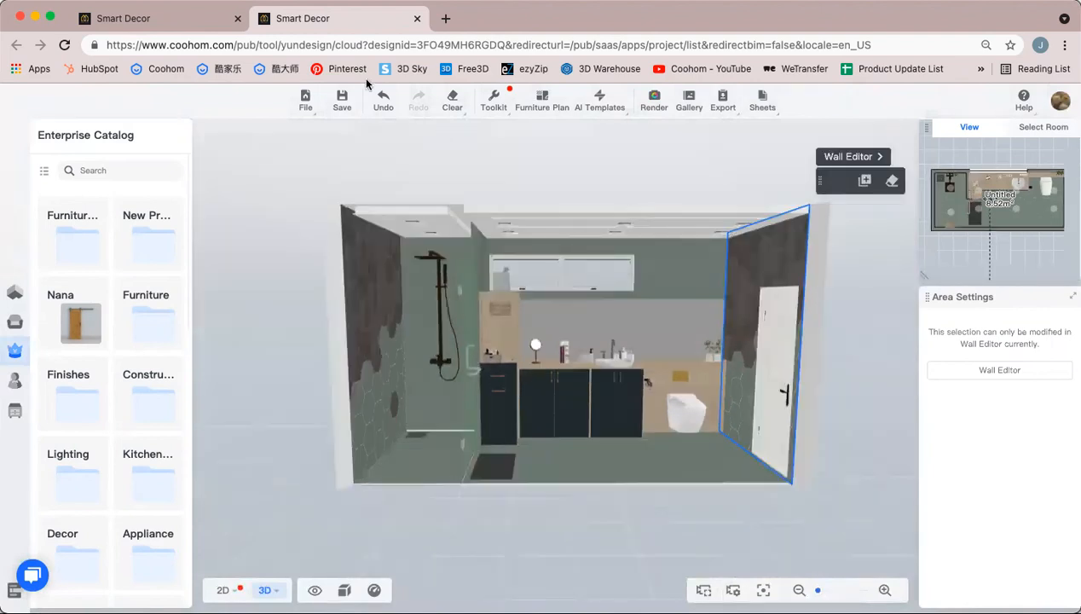
pyautogui.click(386, 102)
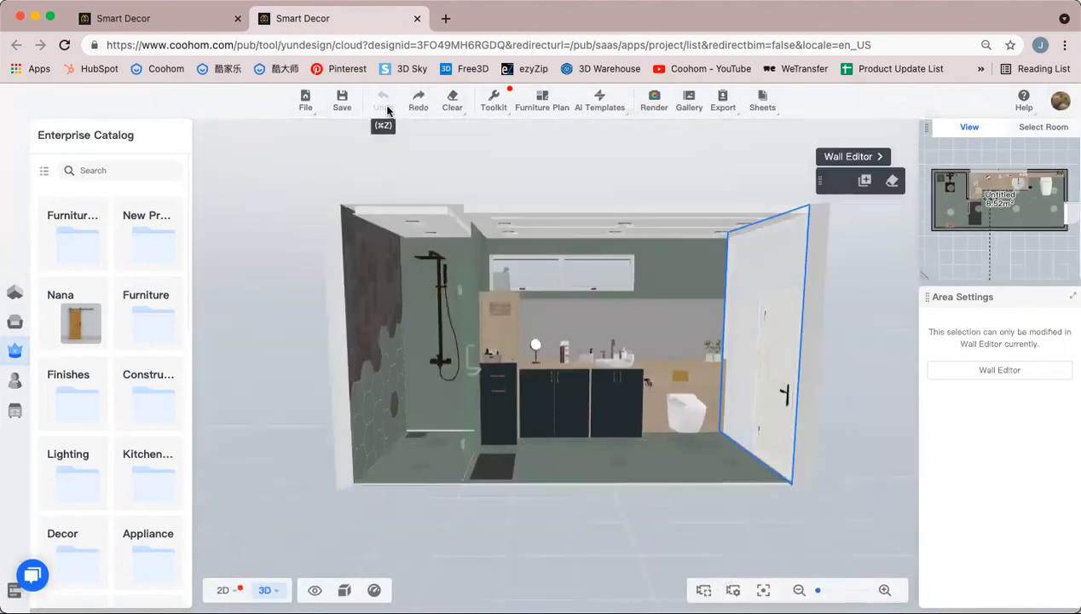
# Copy the shower wall's dark and green hexagonal tile design onto the opposite wall with the door
pyautogui.click(440, 153)
pyautogui.moveTo(440, 153); pyautogui.dragTo(450, 271)
pyautogui.click(449, 270)
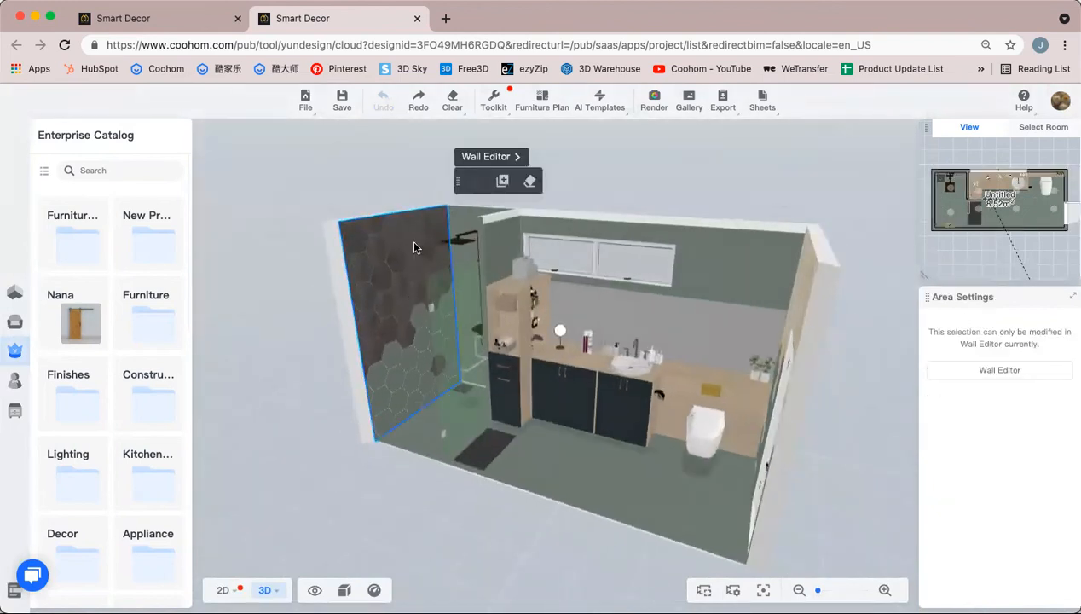
pyautogui.click(502, 181)
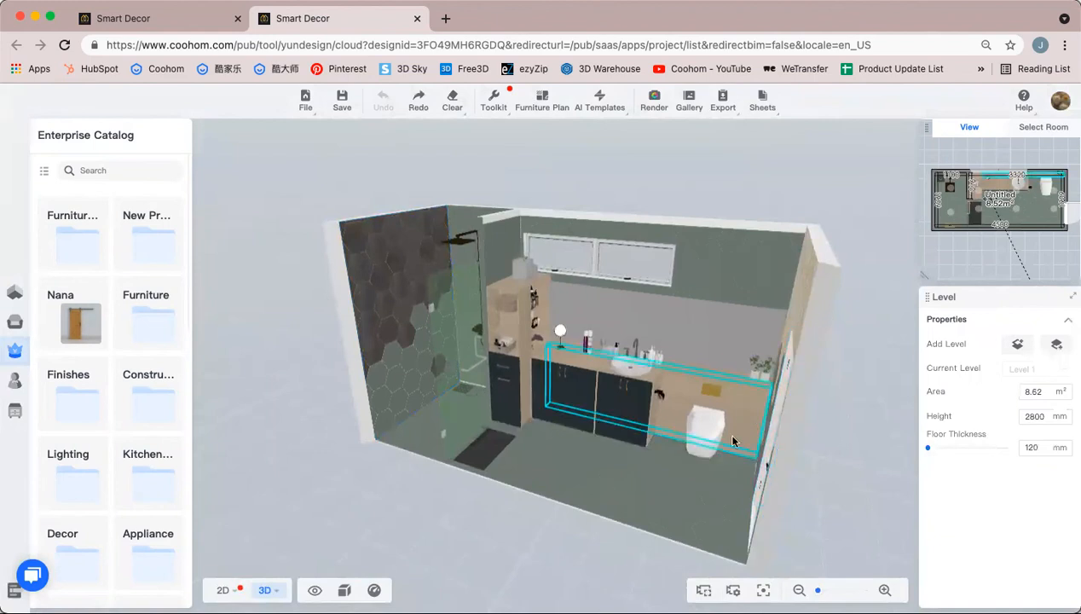
pyautogui.moveTo(764, 452); pyautogui.dragTo(817, 455)
pyautogui.click(400, 290)
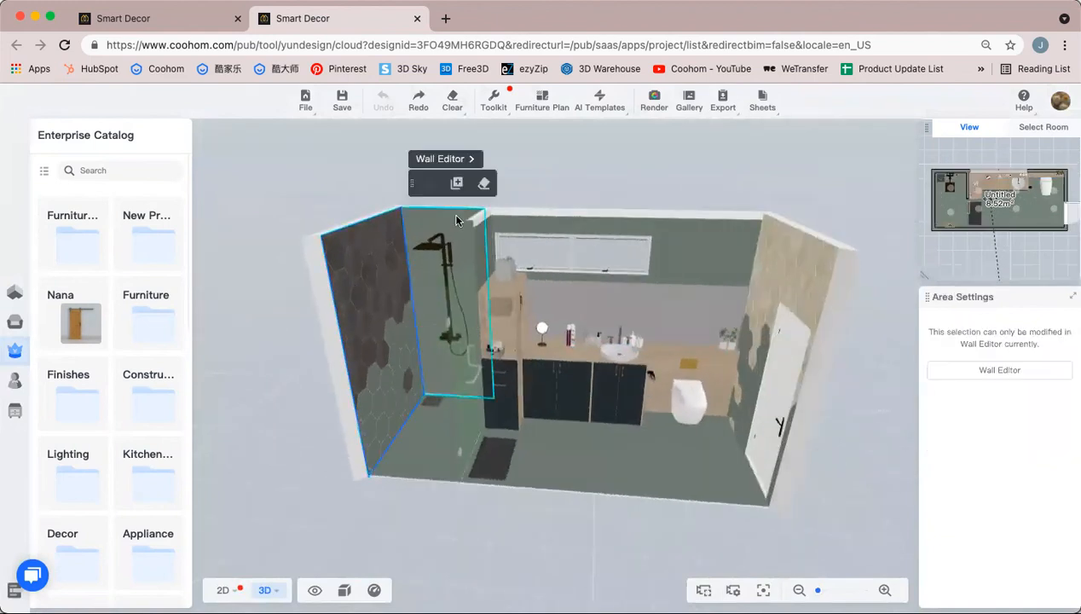
pyautogui.click(459, 183)
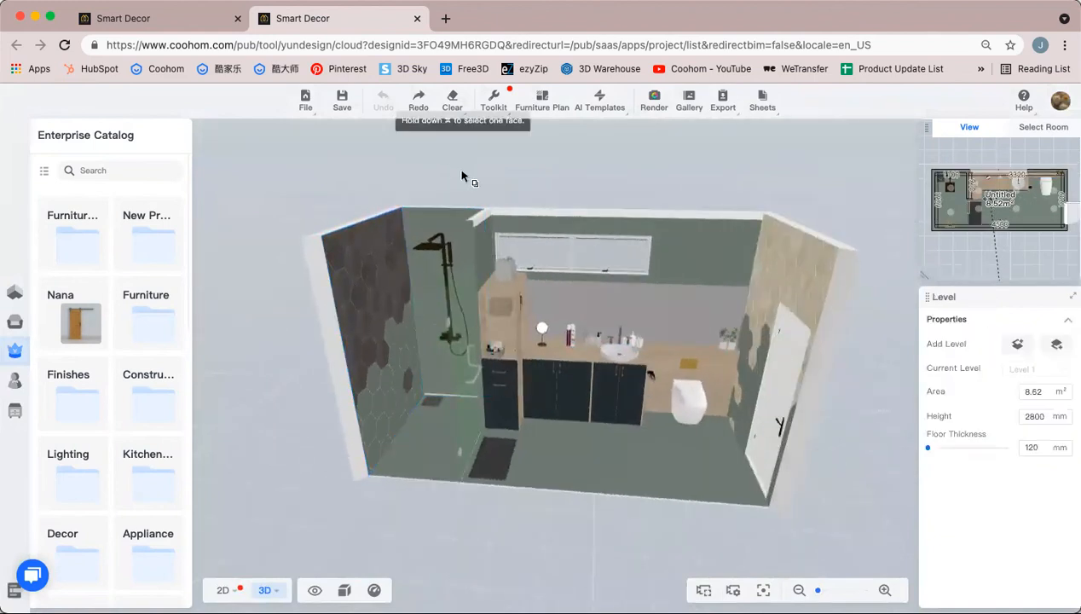
pyautogui.click(767, 271)
pyautogui.click(812, 304)
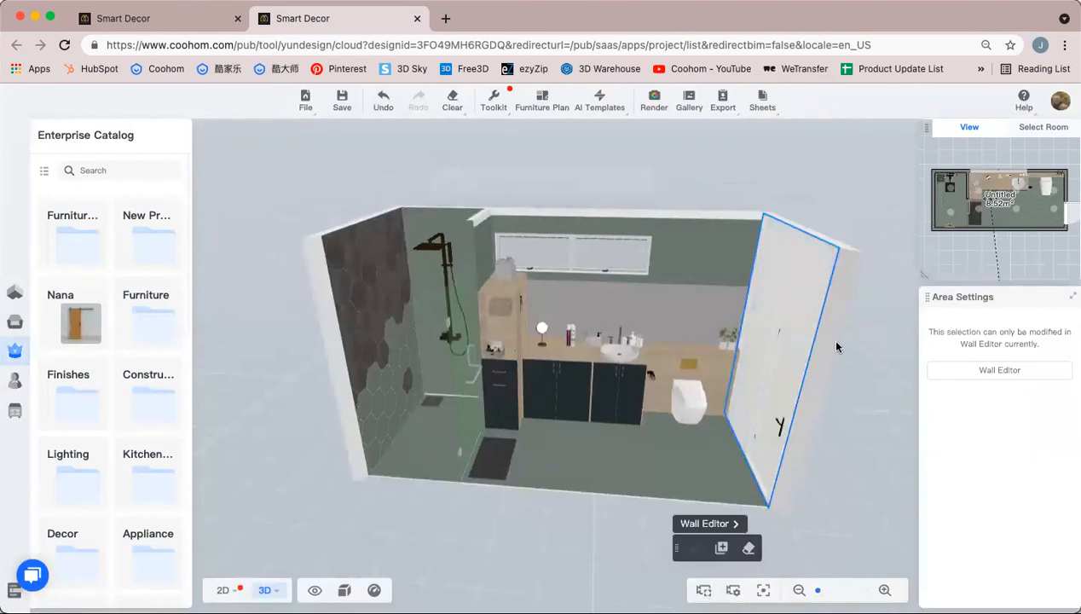
pyautogui.click(837, 347)
# Copy the shower wall's hexagonal tile design onto the long wall facing the vanity
pyautogui.moveTo(842, 345)
pyautogui.mouseDown()
pyautogui.moveTo(598, 360)
pyautogui.moveTo(573, 346)
pyautogui.mouseUp()
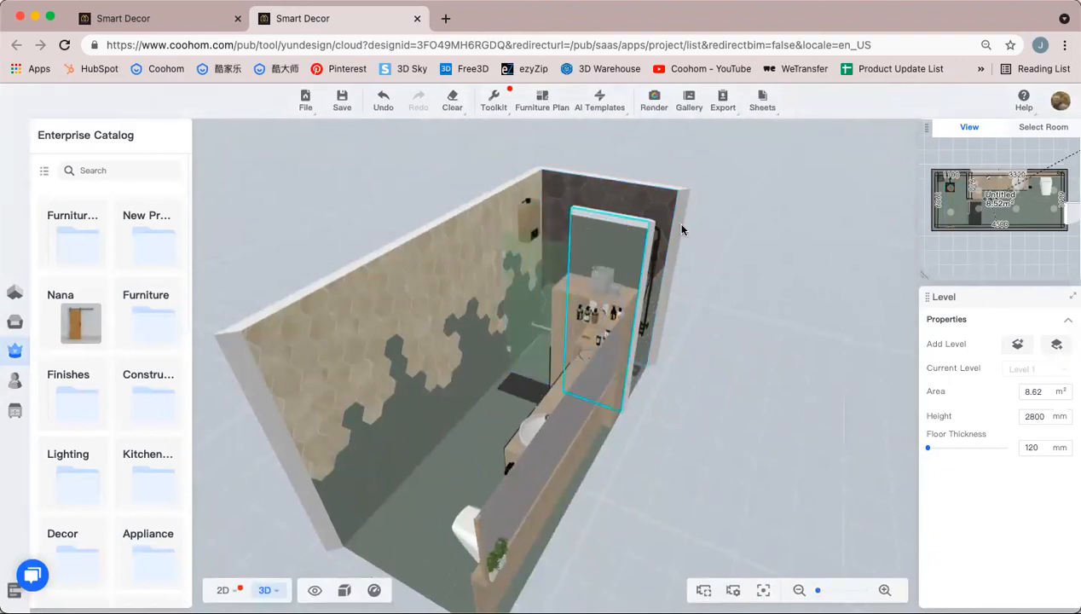
pyautogui.click(600, 205)
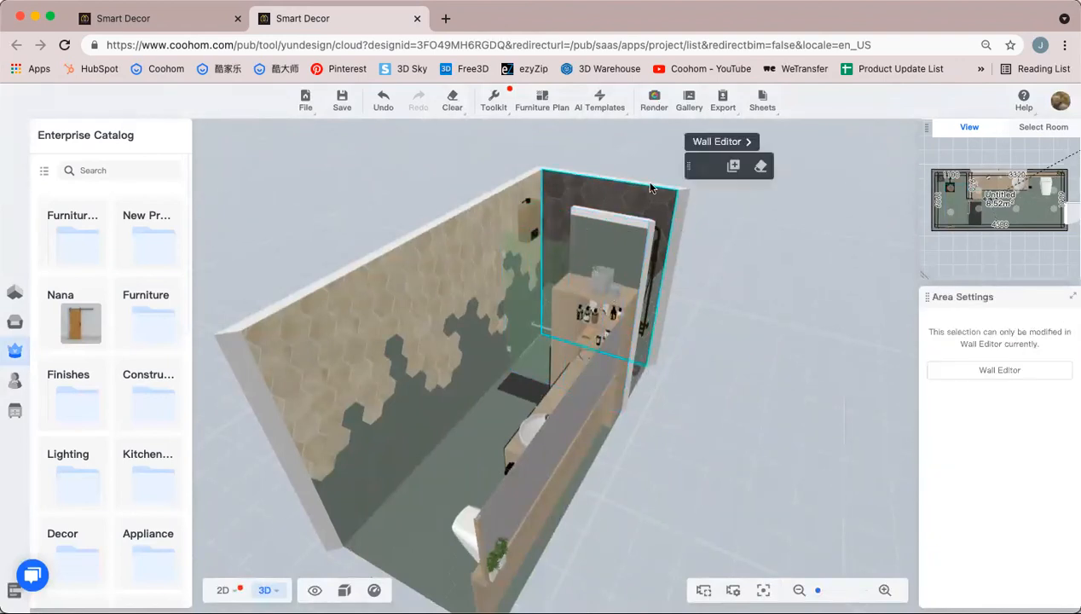
pyautogui.click(733, 166)
pyautogui.click(456, 262)
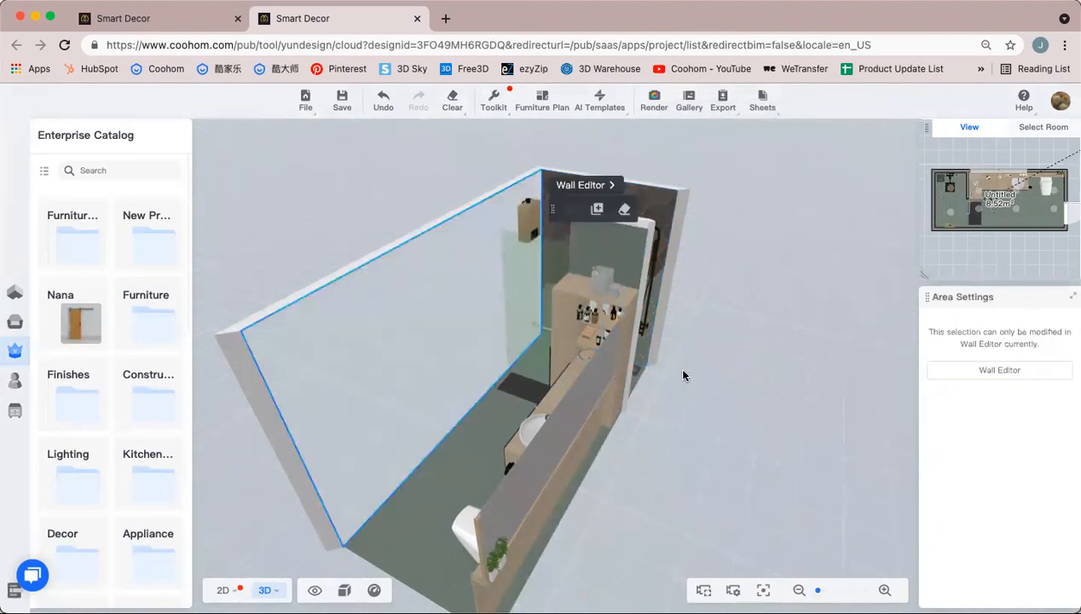
pyautogui.click(682, 369)
# Examine the copied hexagon pattern on the long wall up close and from several angles around the bathroom
pyautogui.moveTo(648, 415); pyautogui.dragTo(537, 375)
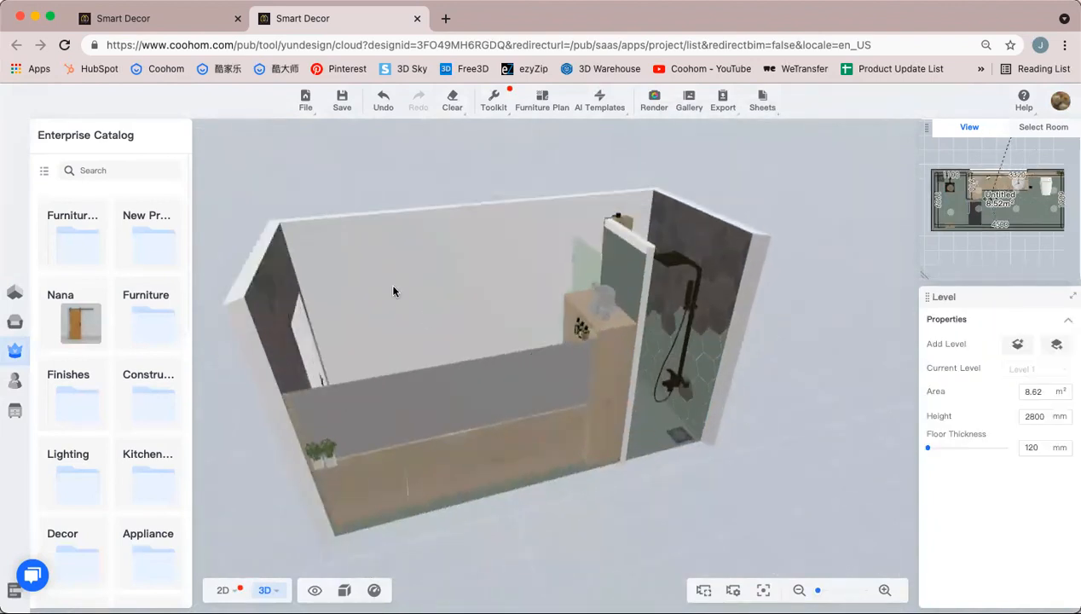
pyautogui.scroll(4, 466, 194)
pyautogui.scroll(2, 466, 198)
pyautogui.moveTo(466, 198); pyautogui.dragTo(524, 316, button='right')
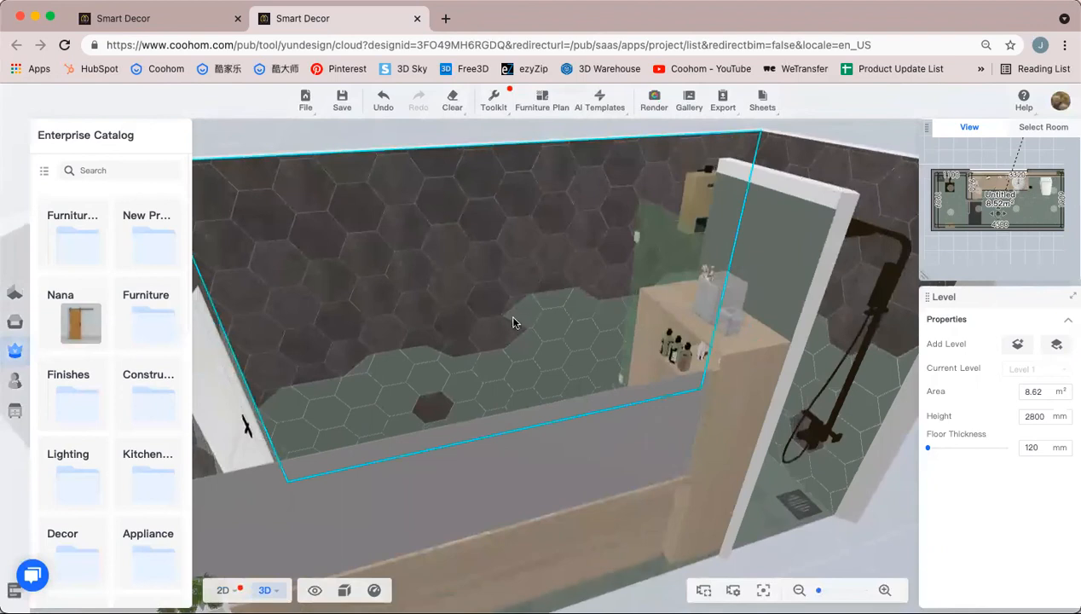
pyautogui.scroll(-3, 498, 290)
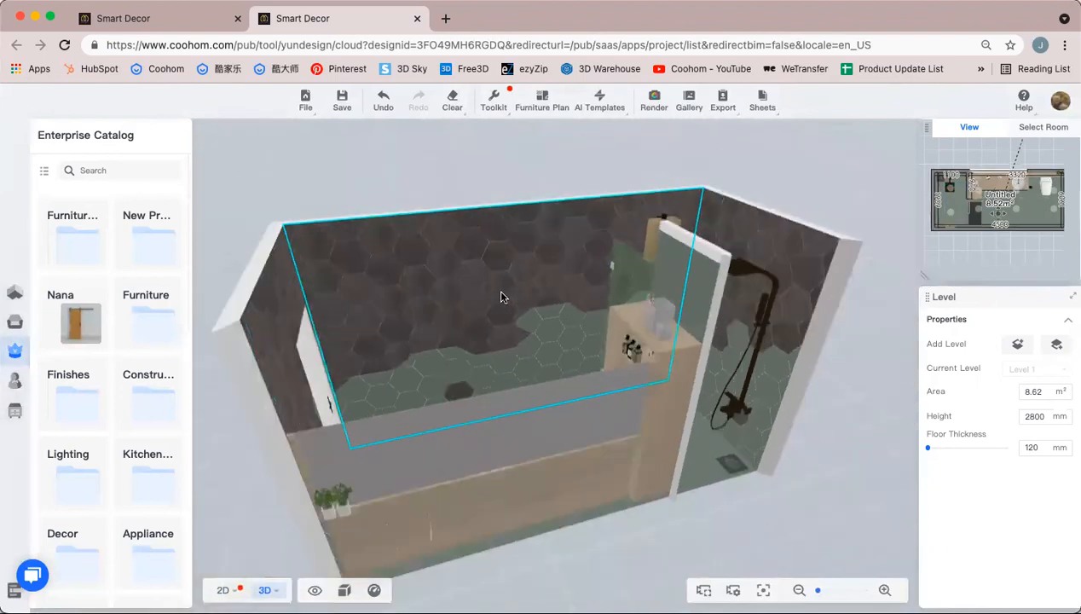
pyautogui.moveTo(451, 292); pyautogui.dragTo(483, 271)
pyautogui.click(484, 271)
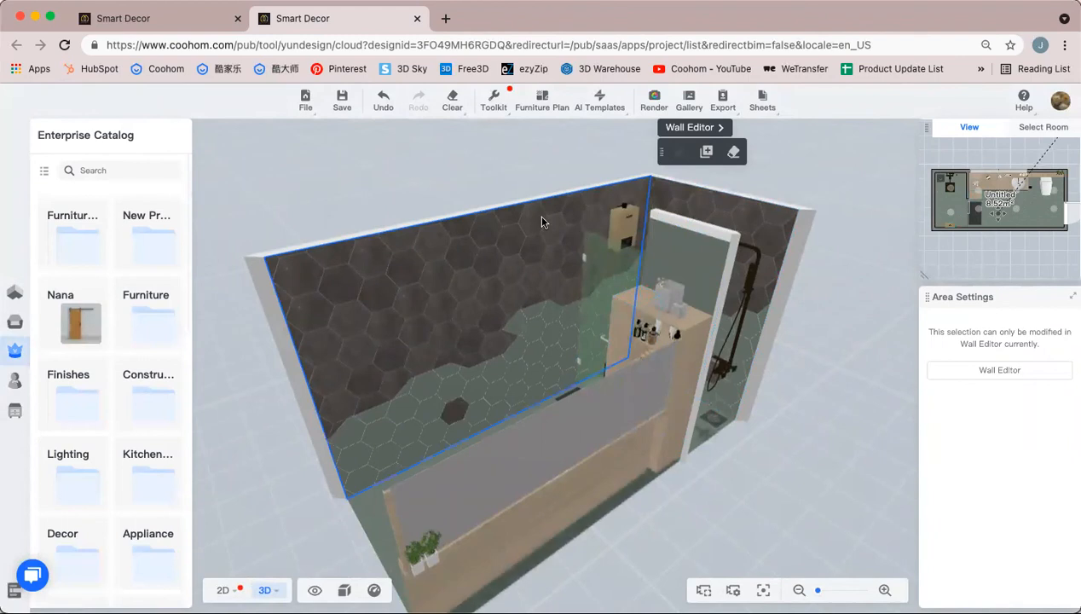
pyautogui.click(561, 179)
pyautogui.moveTo(543, 167); pyautogui.dragTo(675, 171)
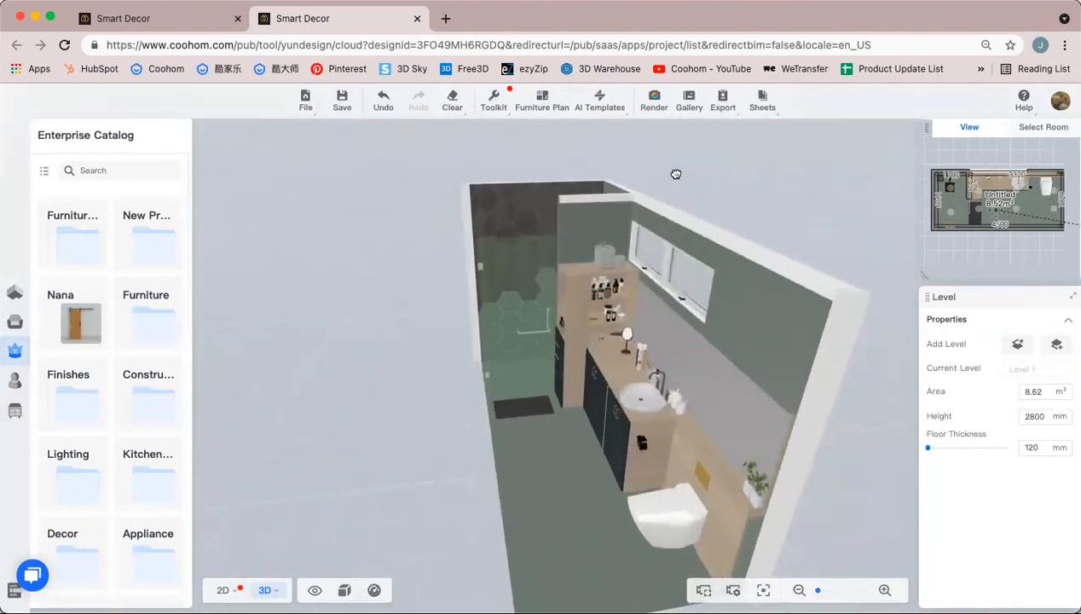
# Undo the tile design copied to the long wall and check that wall's tiling from above
pyautogui.click(383, 100)
pyautogui.moveTo(337, 226); pyautogui.dragTo(437, 241)
pyautogui.moveTo(342, 386); pyautogui.dragTo(342, 377)
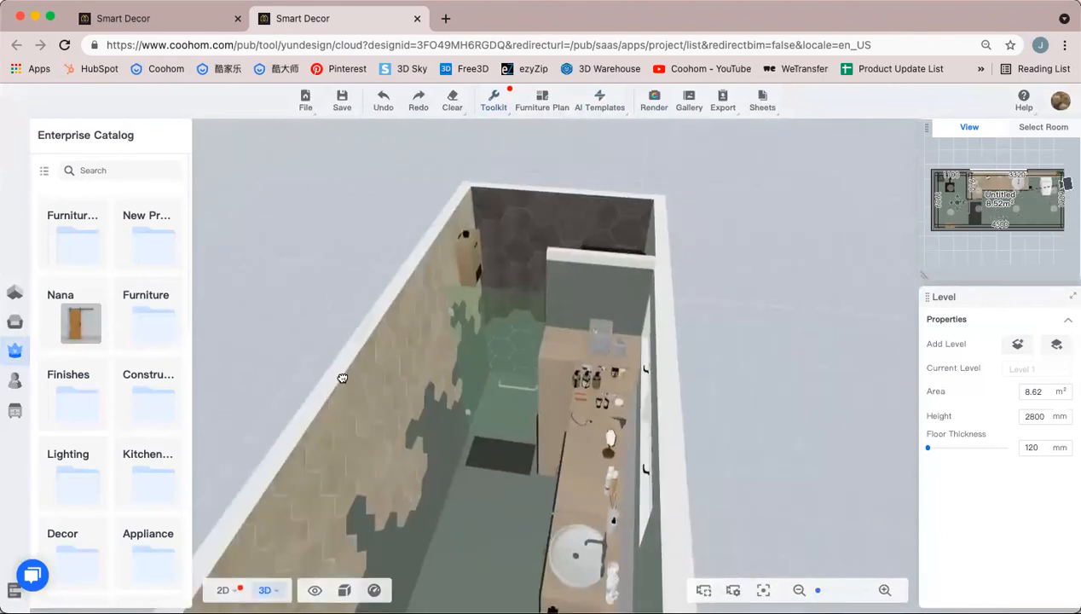
pyautogui.moveTo(401, 280); pyautogui.dragTo(407, 319)
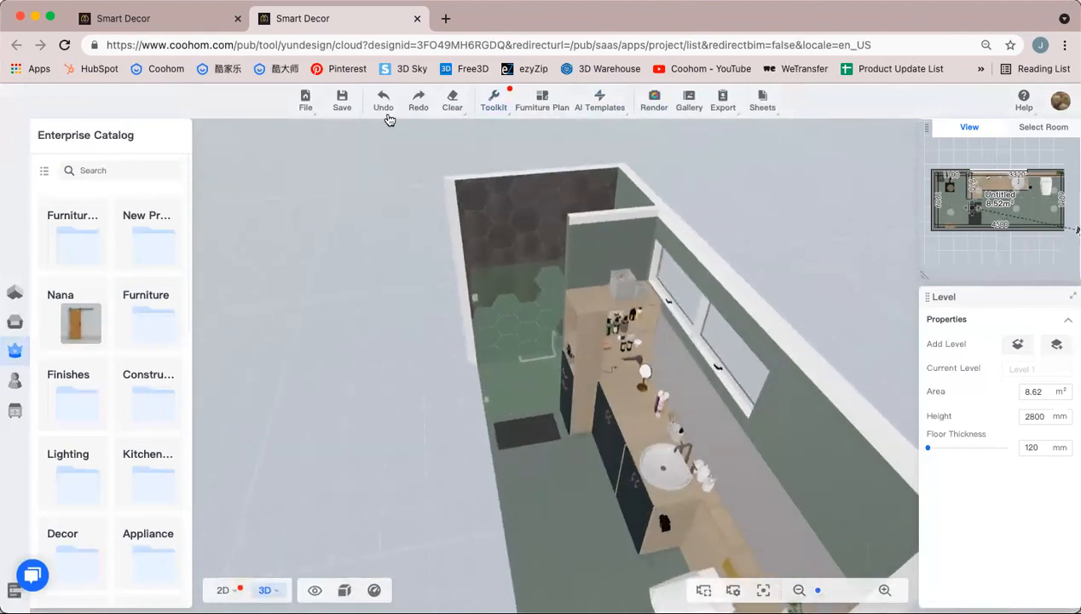
# Examine the whole bathroom from the front, comparing the matching hexagon tiles on the shower and door walls
pyautogui.moveTo(395, 163); pyautogui.dragTo(633, 231)
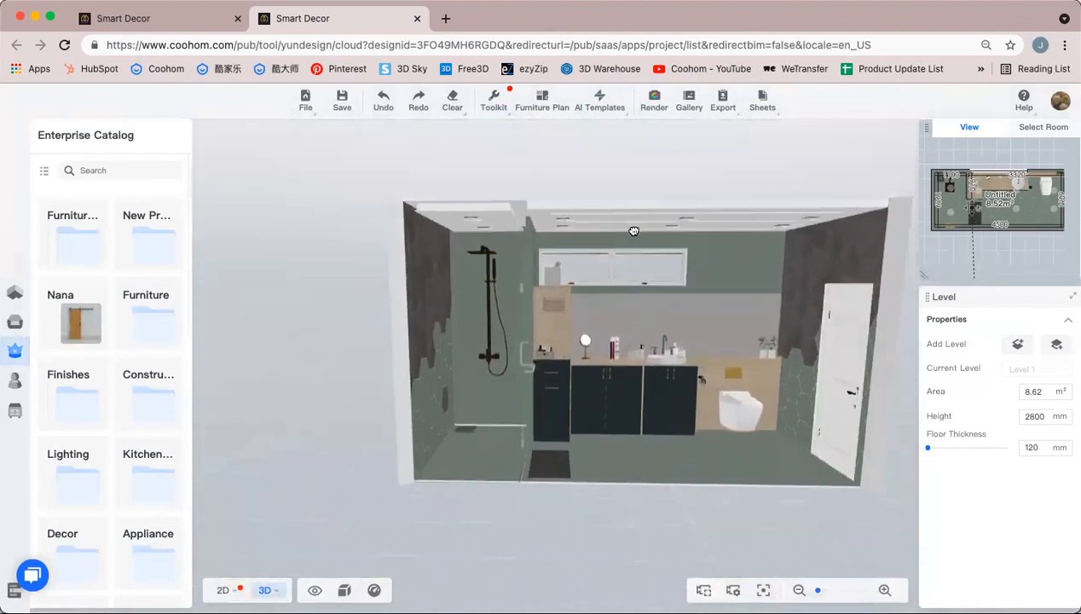
pyautogui.moveTo(704, 510); pyautogui.dragTo(588, 520)
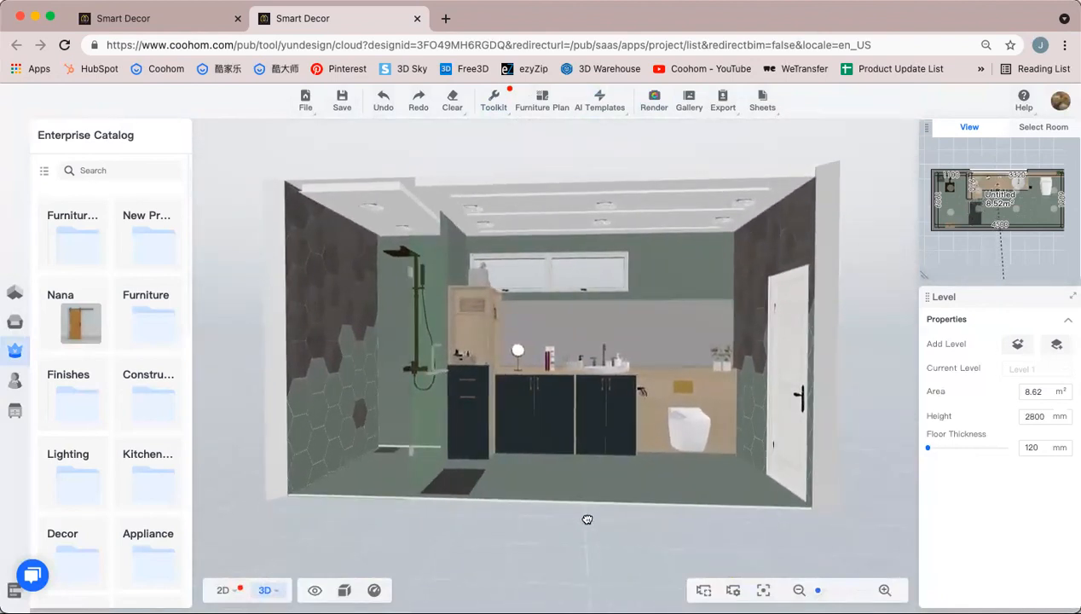
pyautogui.moveTo(585, 519)
pyautogui.mouseDown()
pyautogui.moveTo(552, 514)
pyautogui.moveTo(570, 513)
pyautogui.mouseUp()
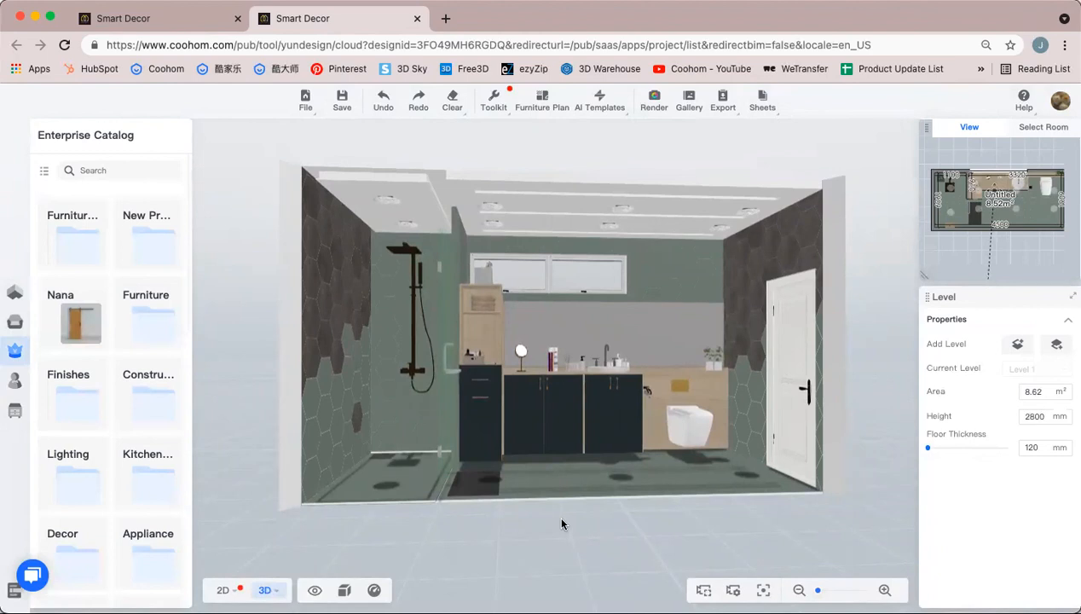
pyautogui.moveTo(601, 517); pyautogui.dragTo(571, 536)
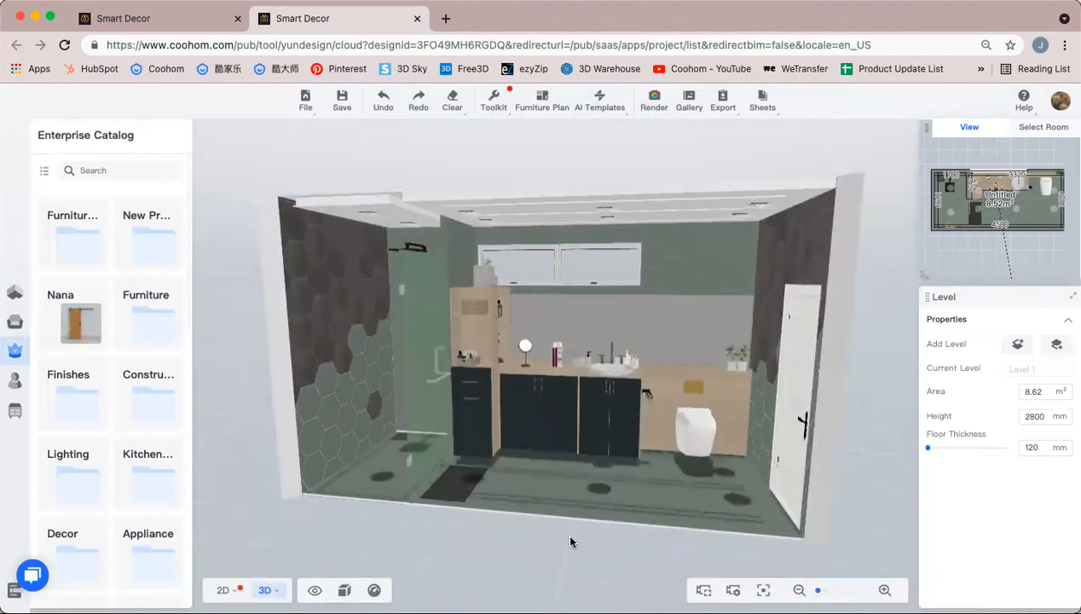
pyautogui.moveTo(616, 537); pyautogui.dragTo(631, 530)
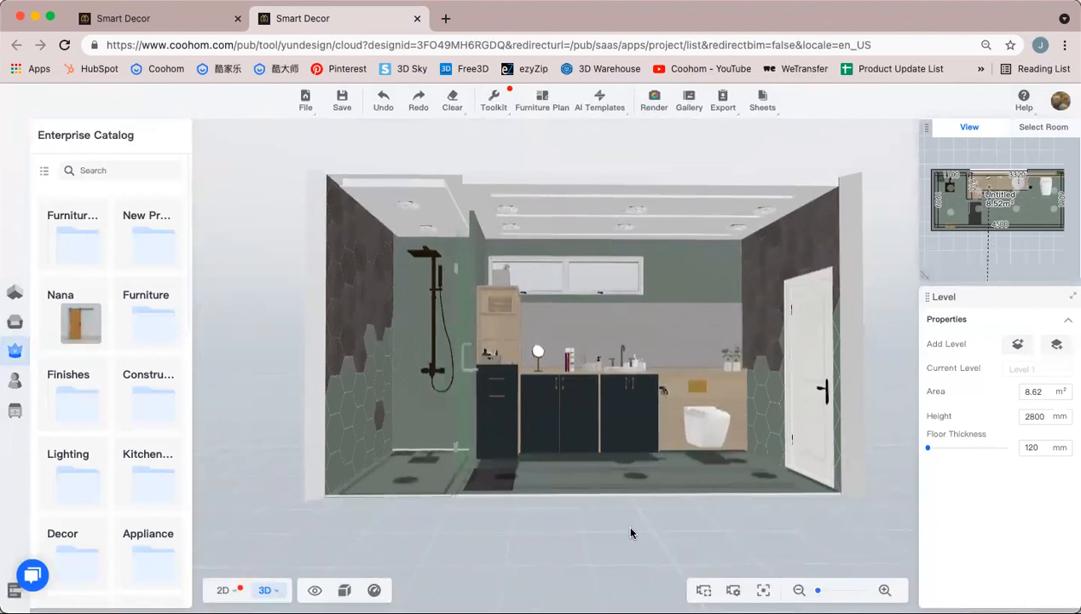
pyautogui.moveTo(631, 533)
pyautogui.mouseDown()
pyautogui.moveTo(605, 533)
pyautogui.moveTo(610, 540)
pyautogui.mouseUp()
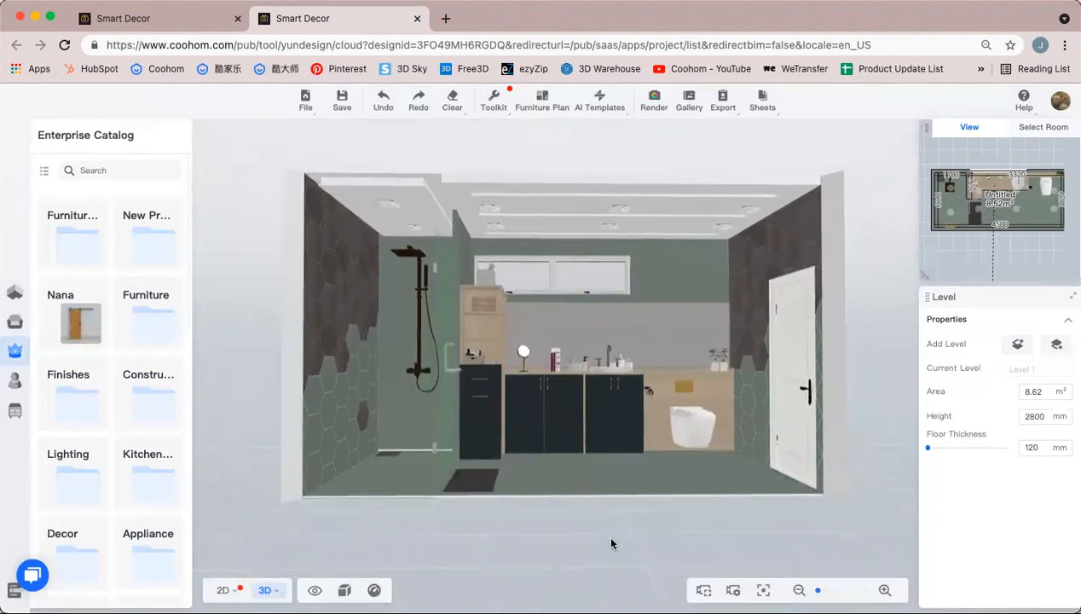